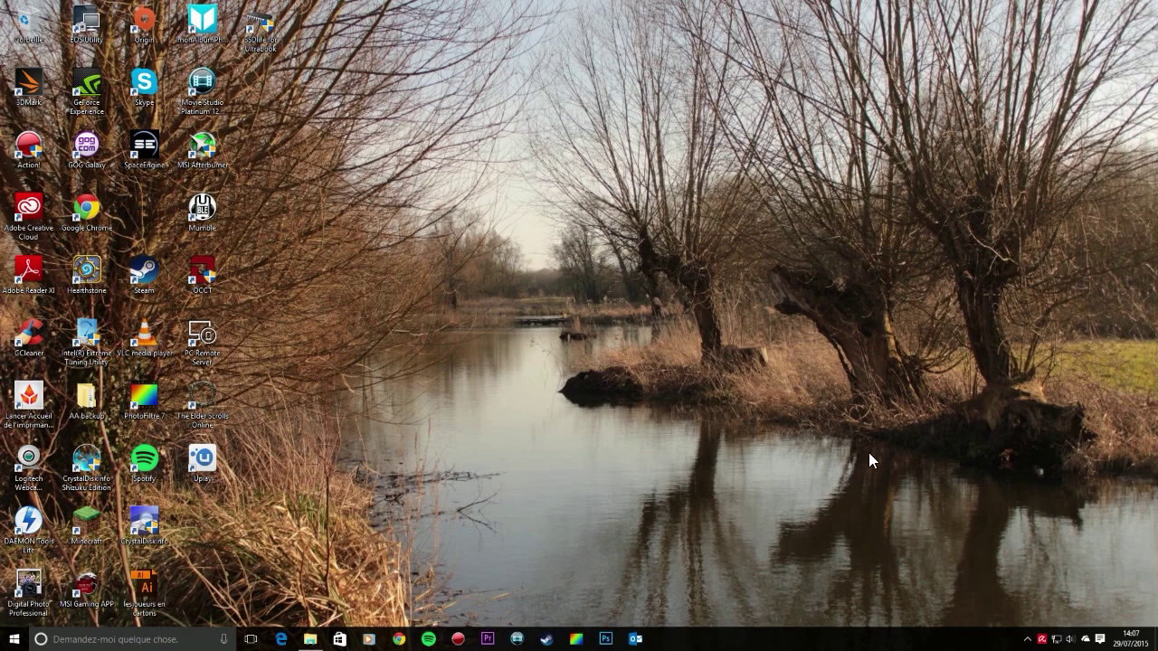
Open the Start menu and look over its pinned tiles, including the "Jouer et explorer" group
{"action": "left_click", "coordinate": [14, 639]}
{"action": "scroll", "coordinate": [176, 447], "scroll_direction": "down", "scroll_amount": 3}
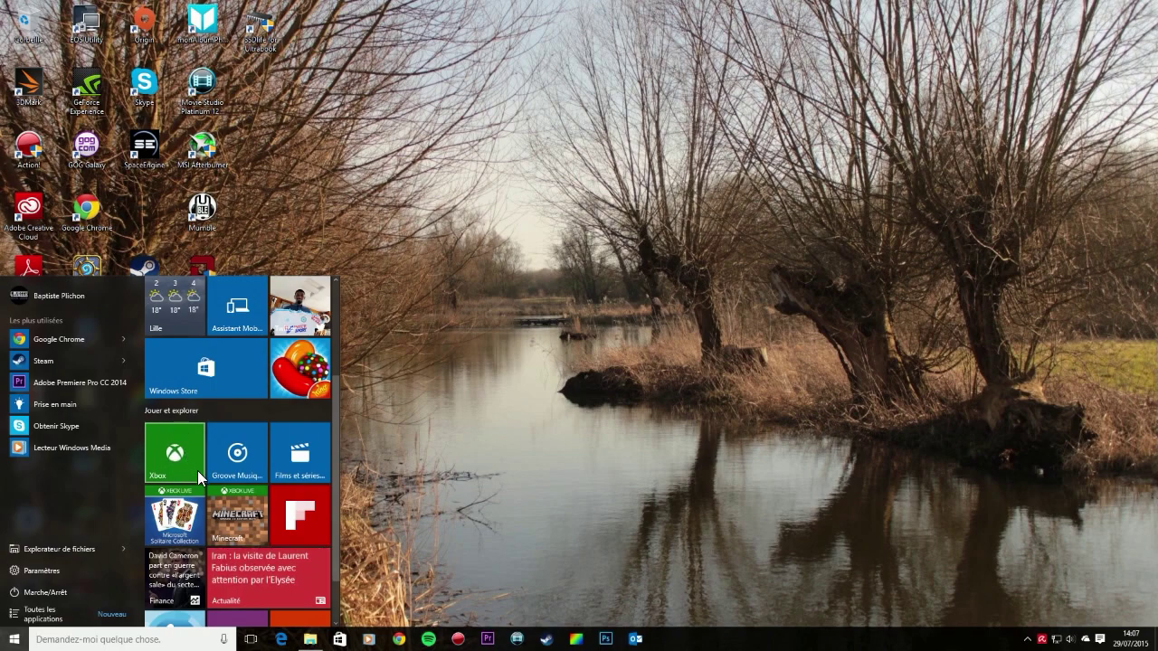
{"action": "scroll", "coordinate": [203, 478], "scroll_direction": "up", "scroll_amount": 1}
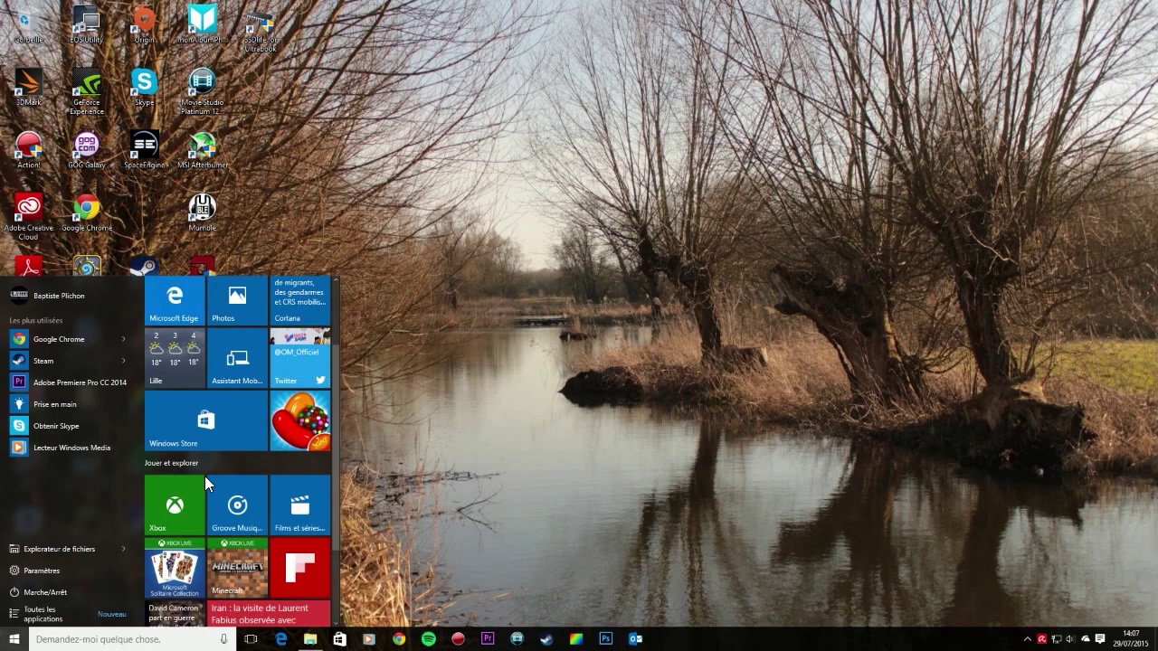
{"action": "scroll", "coordinate": [204, 476], "scroll_direction": "up", "scroll_amount": 1}
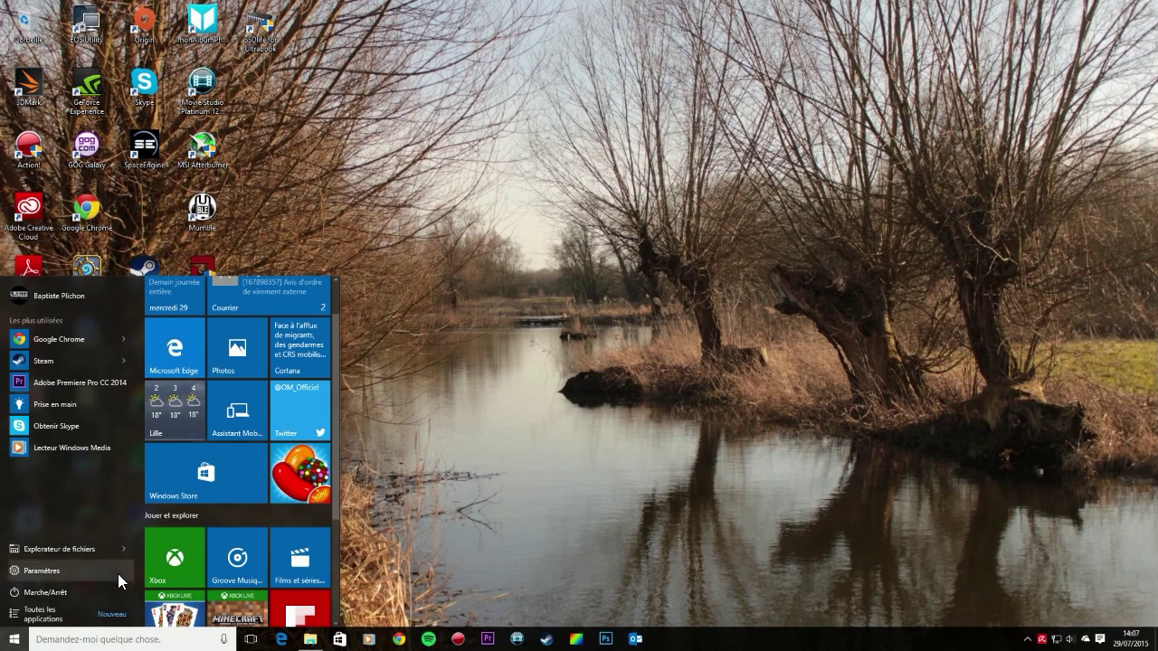
Browse the alphabetical list of all installed applications, then return to the main Start menu view
{"action": "left_click", "coordinate": [73, 611]}
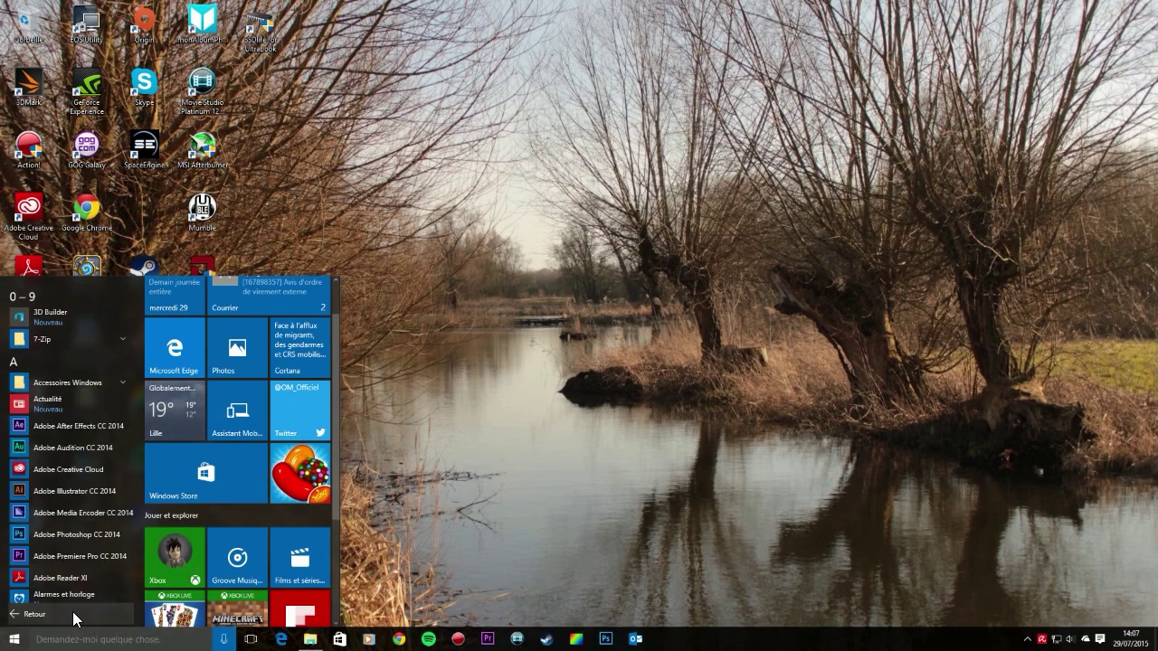
{"action": "scroll", "coordinate": [81, 453], "scroll_direction": "down", "scroll_amount": 10}
{"action": "scroll", "coordinate": [85, 461], "scroll_direction": "down", "scroll_amount": 12}
{"action": "scroll", "coordinate": [82, 475], "scroll_direction": "up", "scroll_amount": 8}
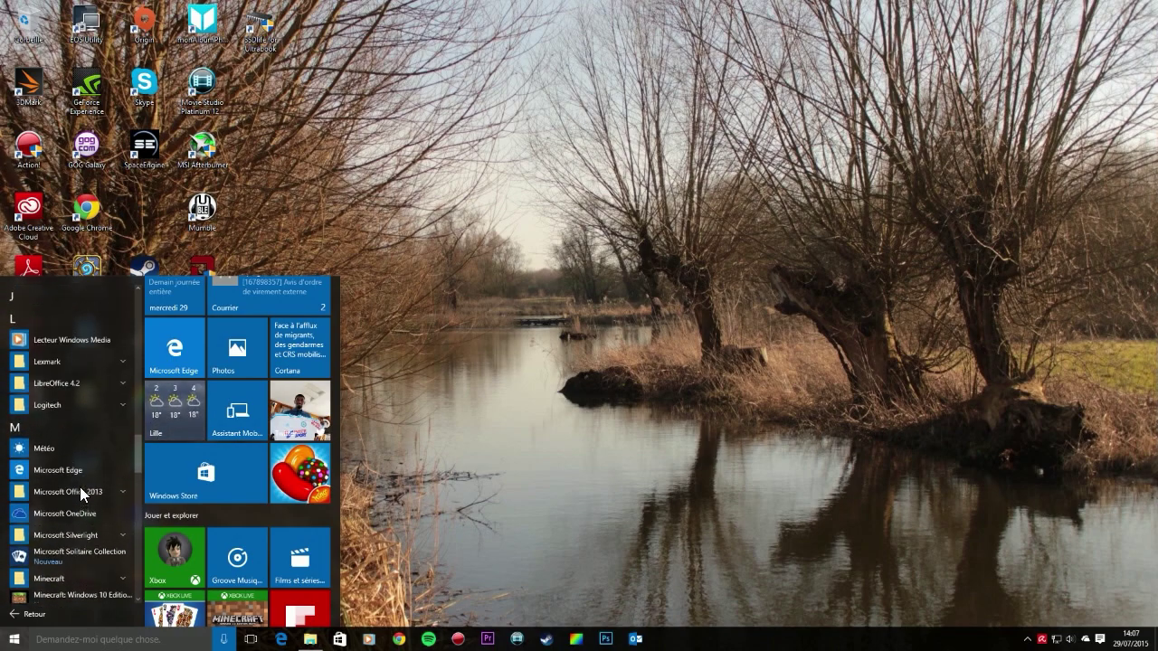
{"action": "scroll", "coordinate": [79, 488], "scroll_direction": "up", "scroll_amount": 5}
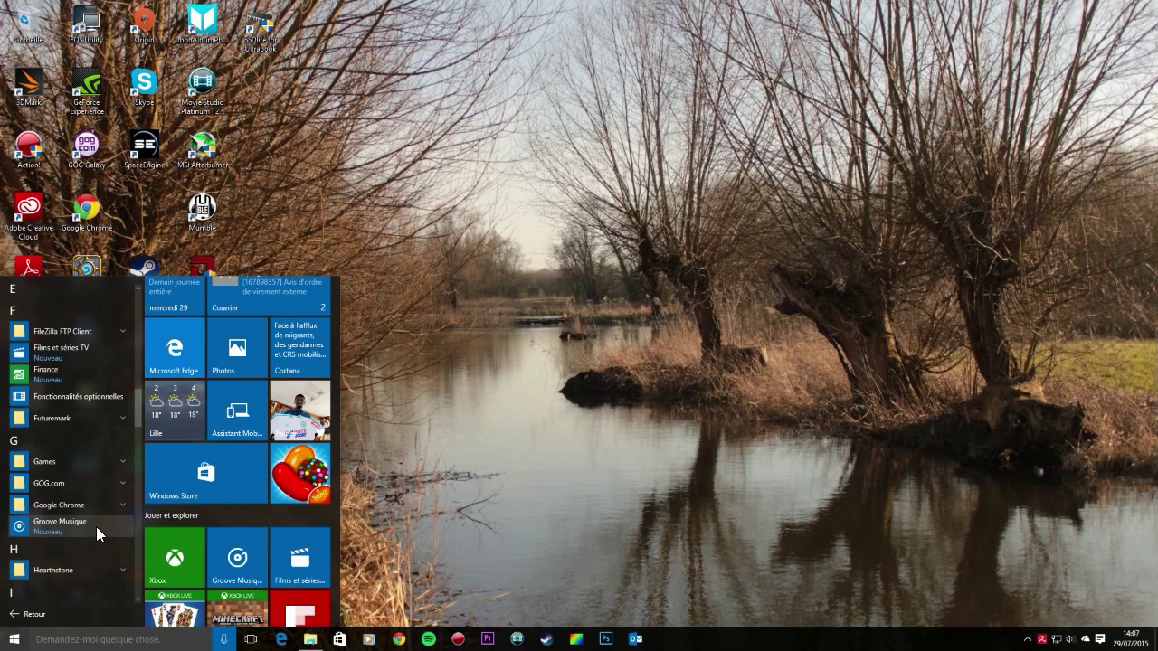
{"action": "scroll", "coordinate": [96, 527], "scroll_direction": "up", "scroll_amount": 3}
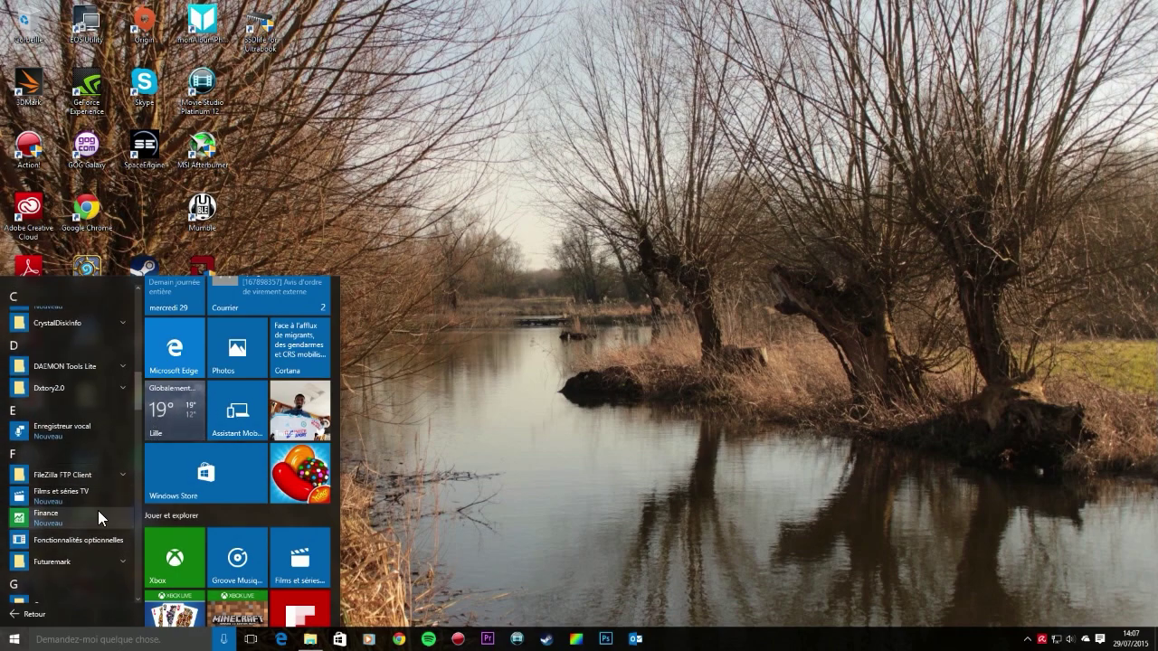
{"action": "scroll", "coordinate": [96, 512], "scroll_direction": "up", "scroll_amount": 2}
{"action": "scroll", "coordinate": [75, 423], "scroll_direction": "up", "scroll_amount": 3}
{"action": "scroll", "coordinate": [73, 432], "scroll_direction": "down", "scroll_amount": 1}
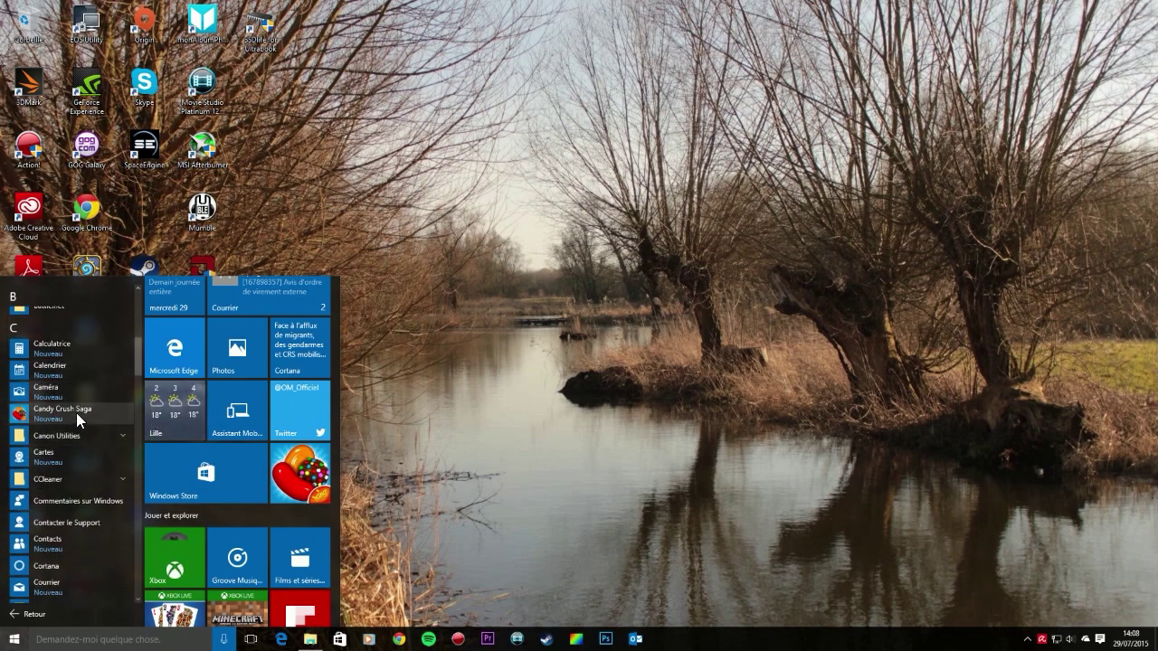
{"action": "scroll", "coordinate": [81, 418], "scroll_direction": "up", "scroll_amount": 3}
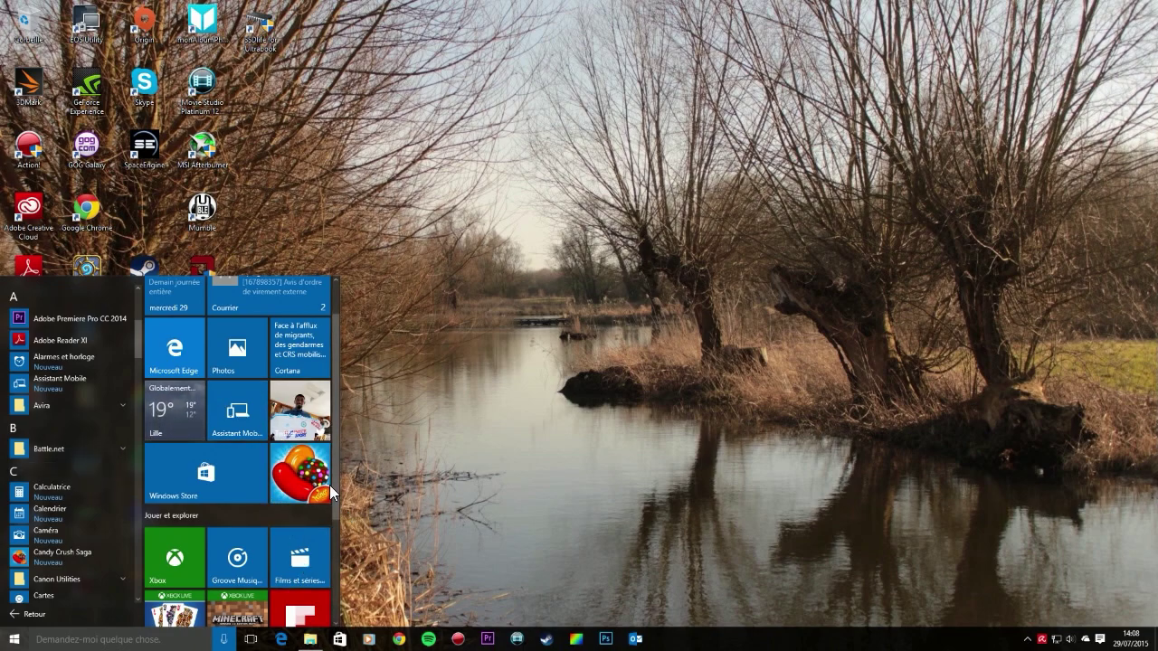
{"action": "scroll", "coordinate": [72, 451], "scroll_direction": "up", "scroll_amount": 4}
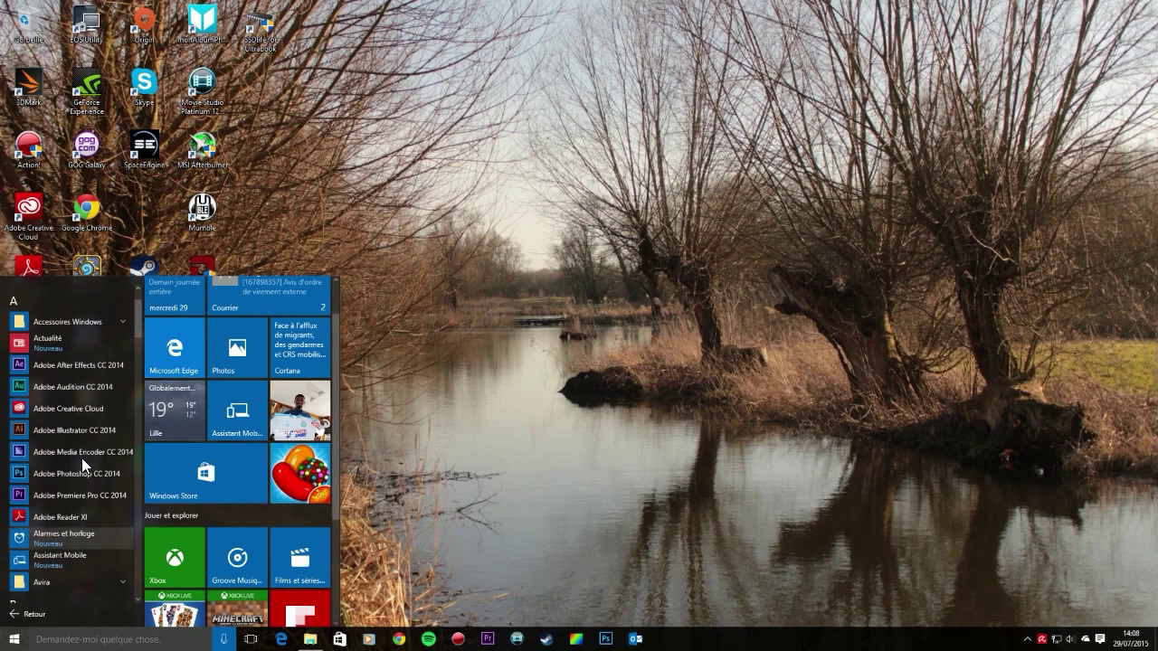
{"action": "scroll", "coordinate": [28, 446], "scroll_direction": "down", "scroll_amount": 1}
{"action": "scroll", "coordinate": [25, 446], "scroll_direction": "up", "scroll_amount": 1}
{"action": "left_click", "coordinate": [29, 614]}
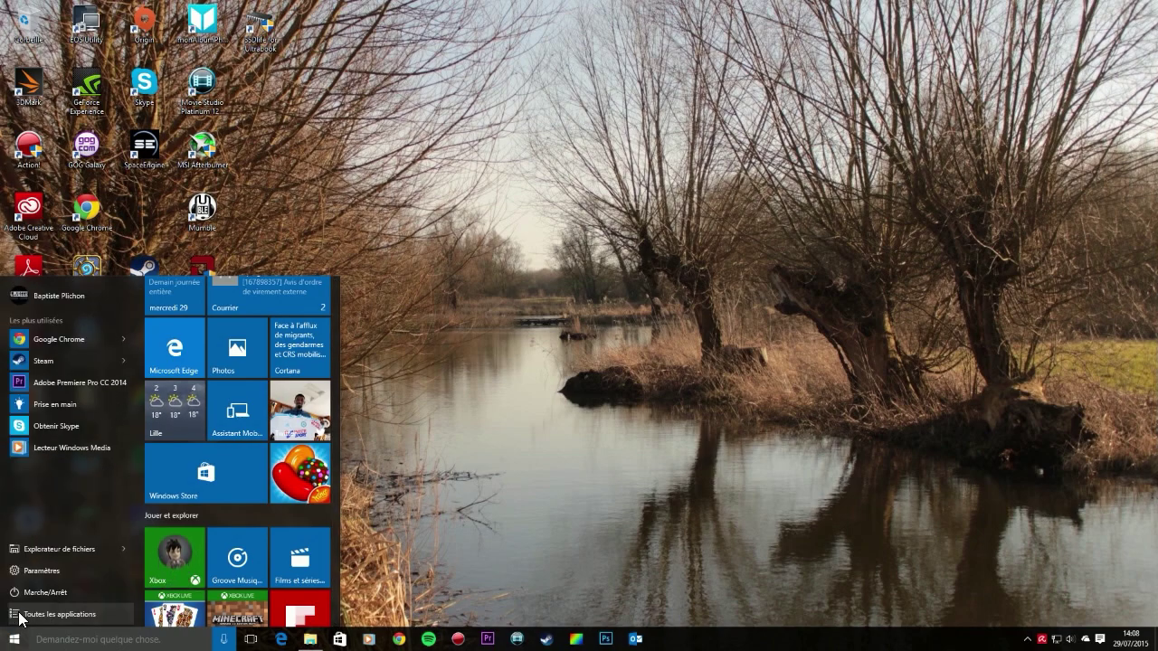
Open the "Prise en main" guide, review its sections from "Rechercher et obtenir de l'aide" to "Windows Hello", and close it
{"action": "left_click", "coordinate": [78, 405]}
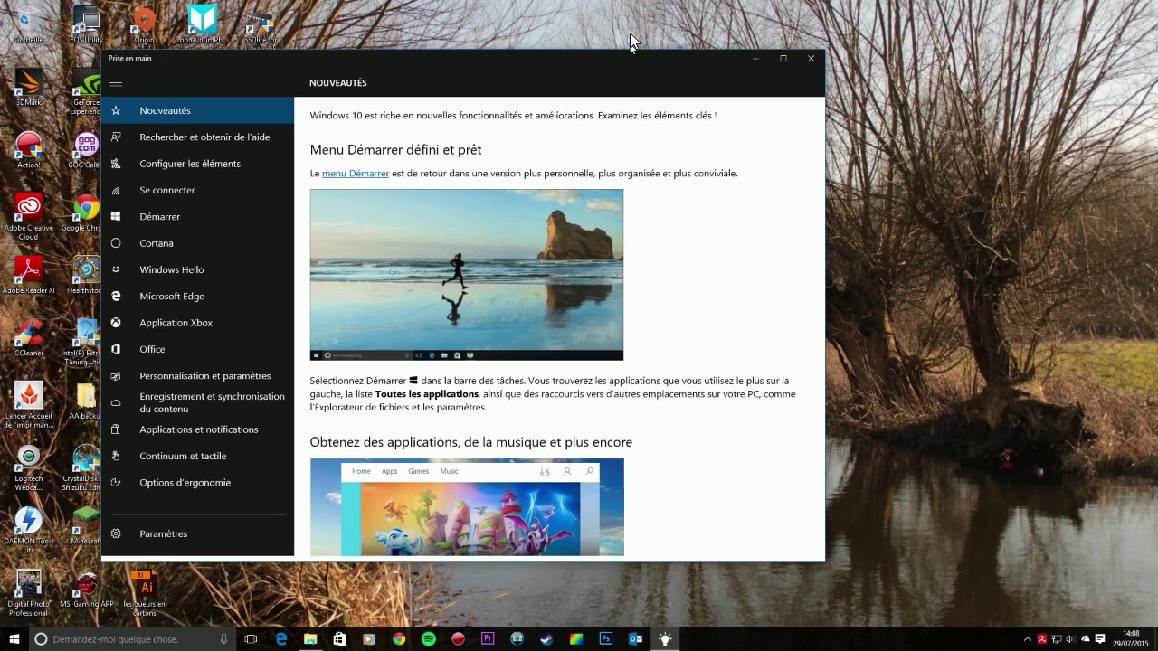
{"action": "left_click_drag", "start_coordinate": [672, 23], "coordinate": [750, 23]}
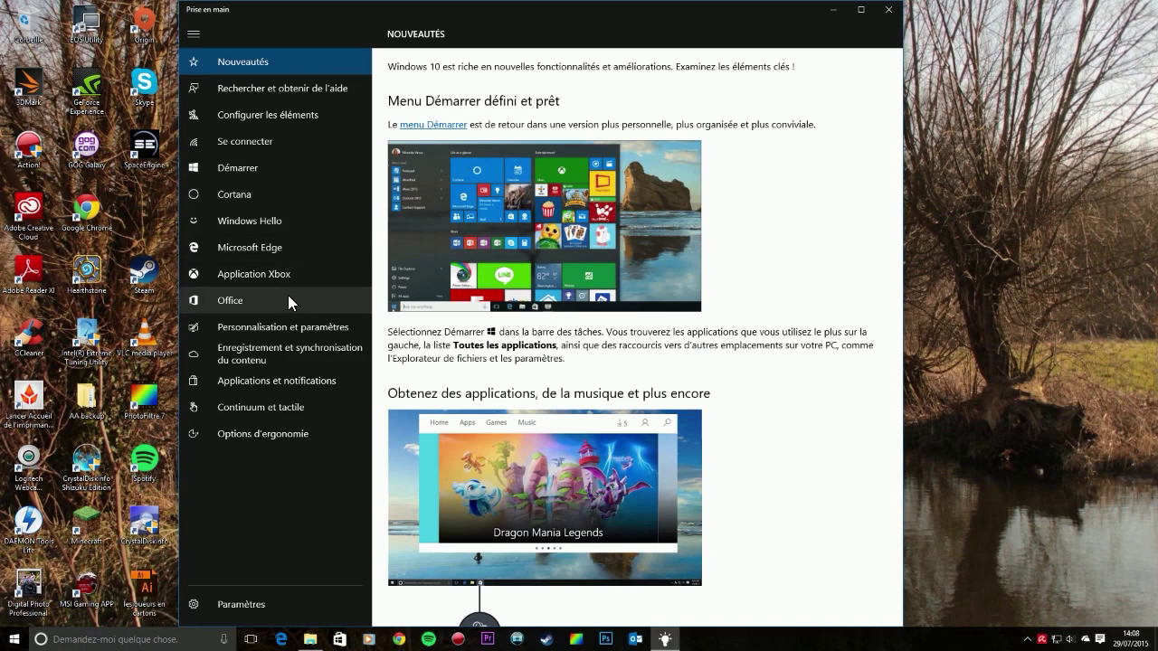
{"action": "left_click", "coordinate": [291, 92]}
{"action": "left_click", "coordinate": [295, 112]}
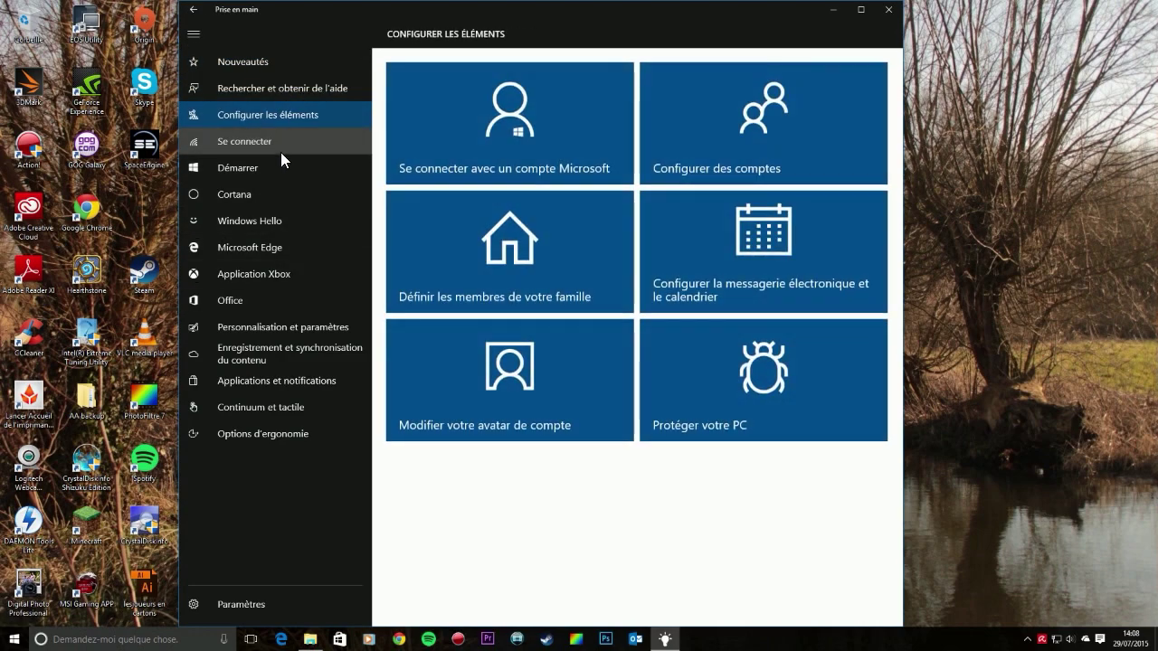
{"action": "left_click", "coordinate": [281, 147]}
{"action": "left_click", "coordinate": [280, 170]}
{"action": "left_click", "coordinate": [285, 195]}
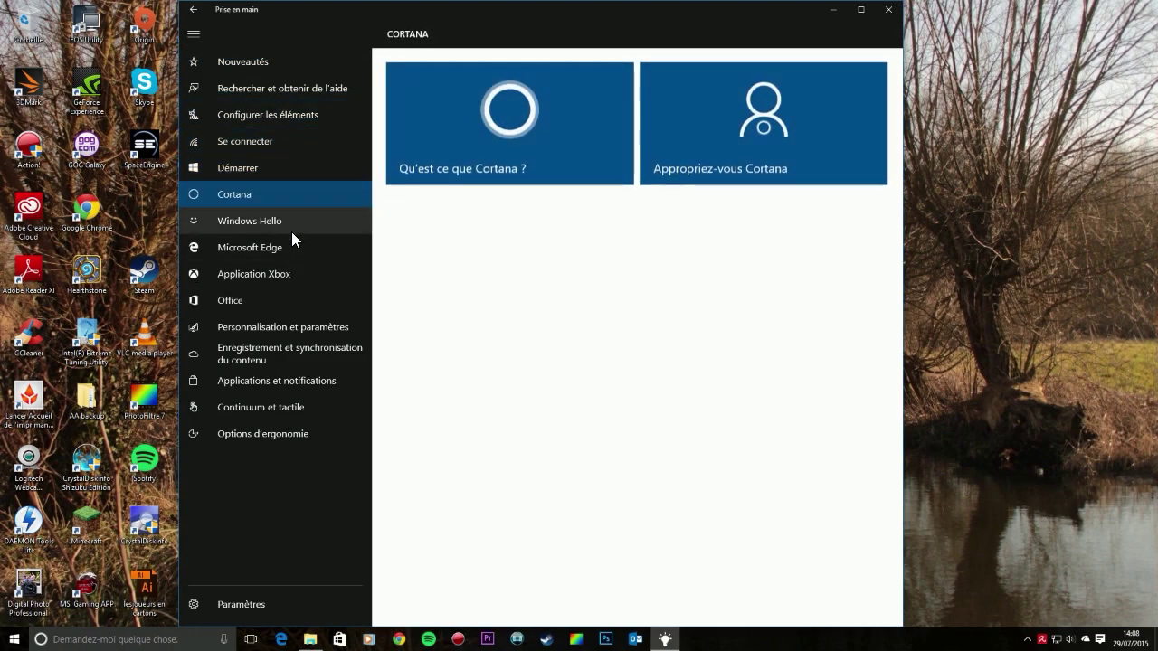
{"action": "left_click", "coordinate": [292, 225]}
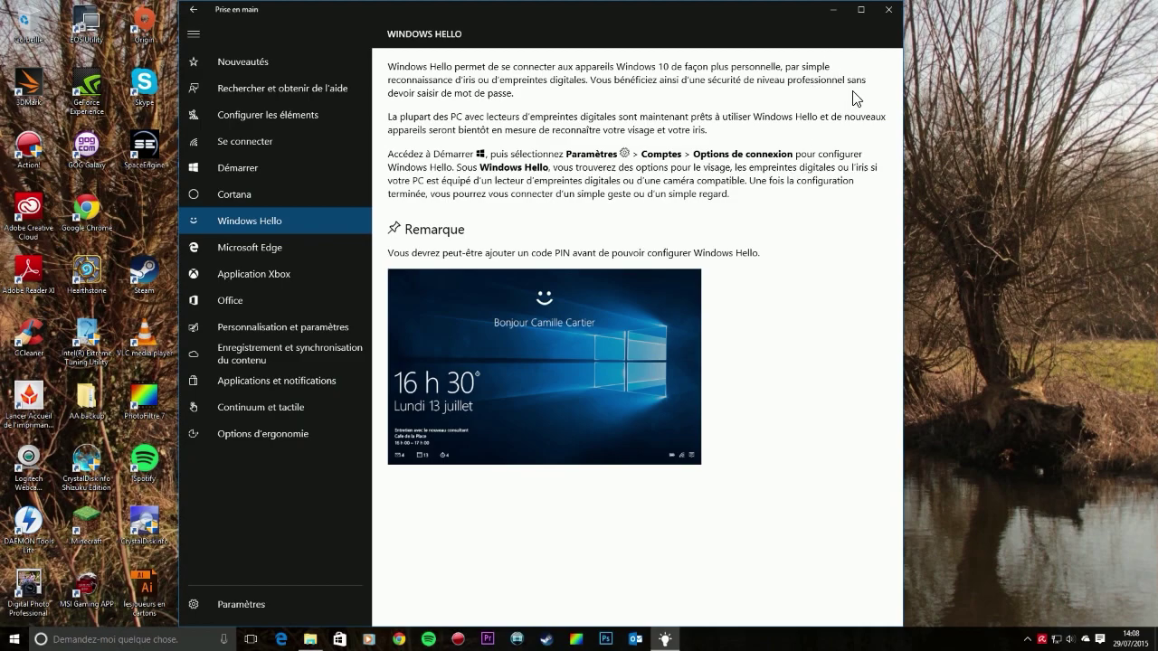
{"action": "left_click", "coordinate": [888, 11]}
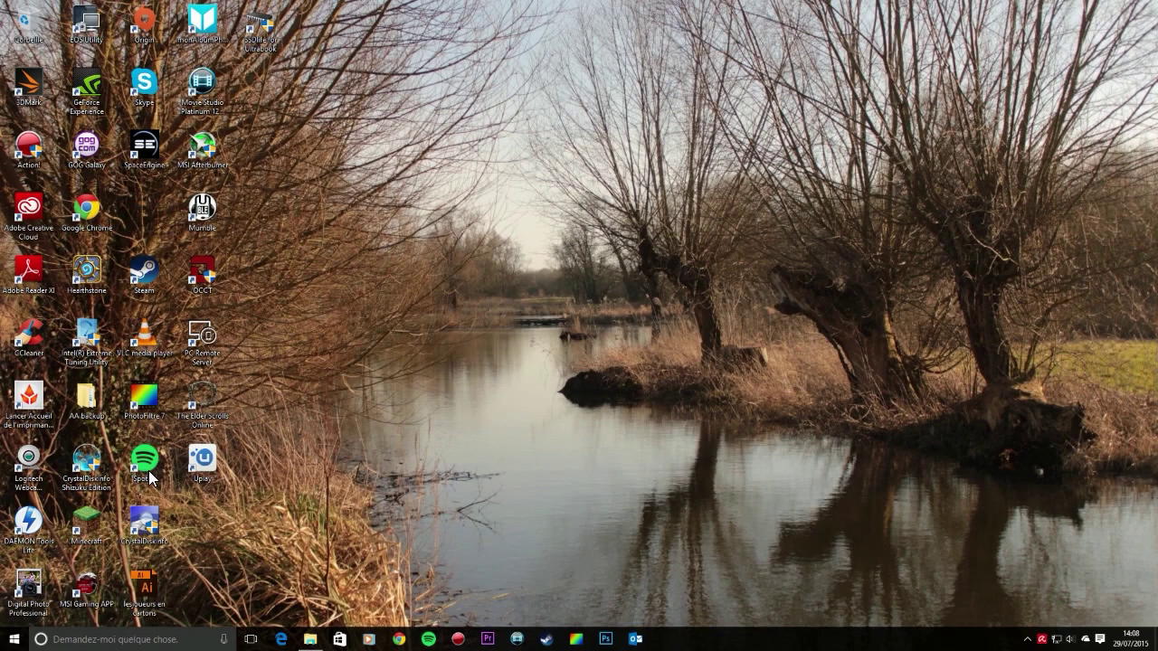
Reopen the Start menu and examine the live tiles in both tile groups
{"action": "key", "text": "super"}
{"action": "scroll", "coordinate": [150, 409], "scroll_direction": "down", "scroll_amount": 1}
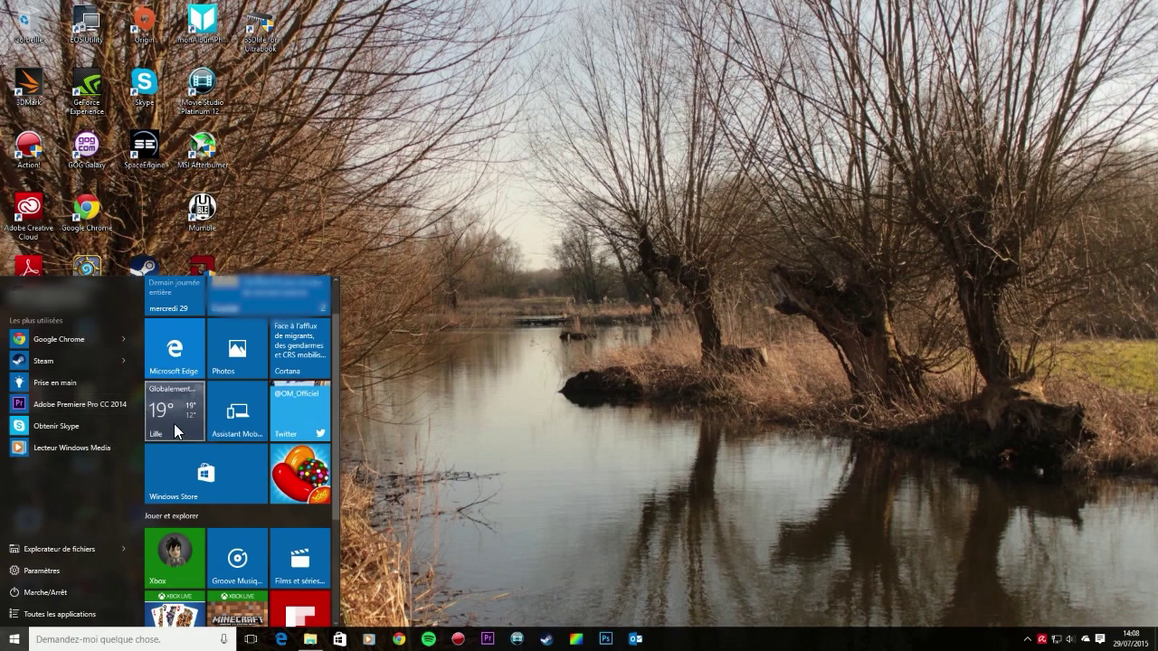
{"action": "scroll", "coordinate": [242, 333], "scroll_direction": "down", "scroll_amount": 1}
{"action": "scroll", "coordinate": [261, 382], "scroll_direction": "down", "scroll_amount": 3}
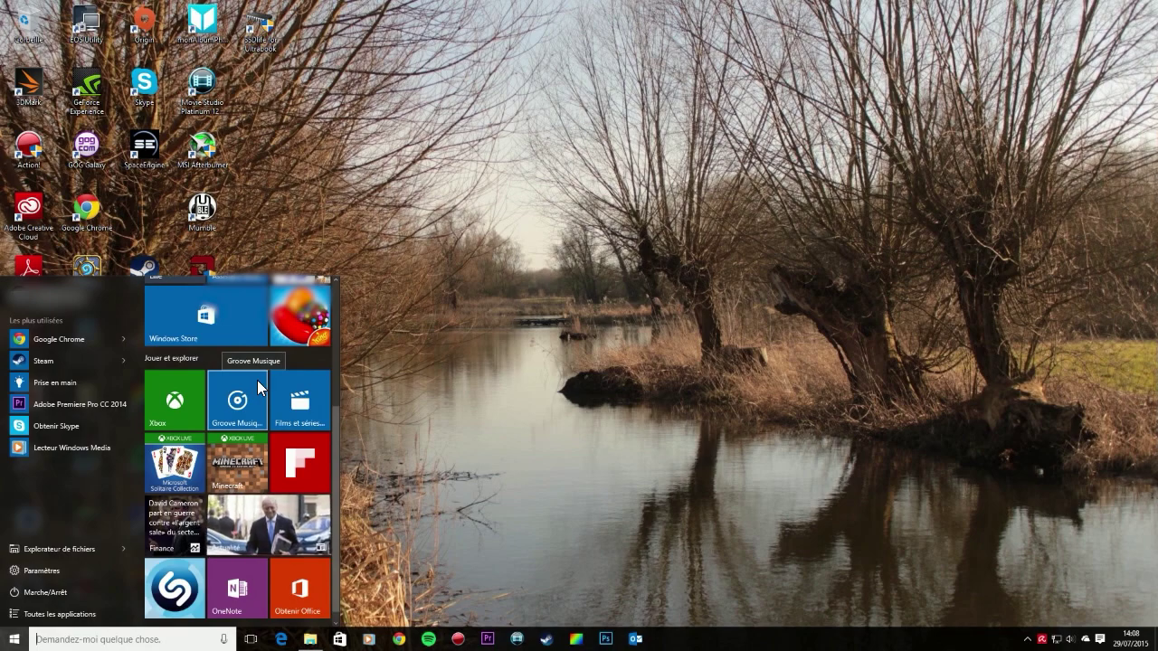
{"action": "scroll", "coordinate": [227, 387], "scroll_direction": "up", "scroll_amount": 1}
{"action": "scroll", "coordinate": [217, 383], "scroll_direction": "up", "scroll_amount": 1}
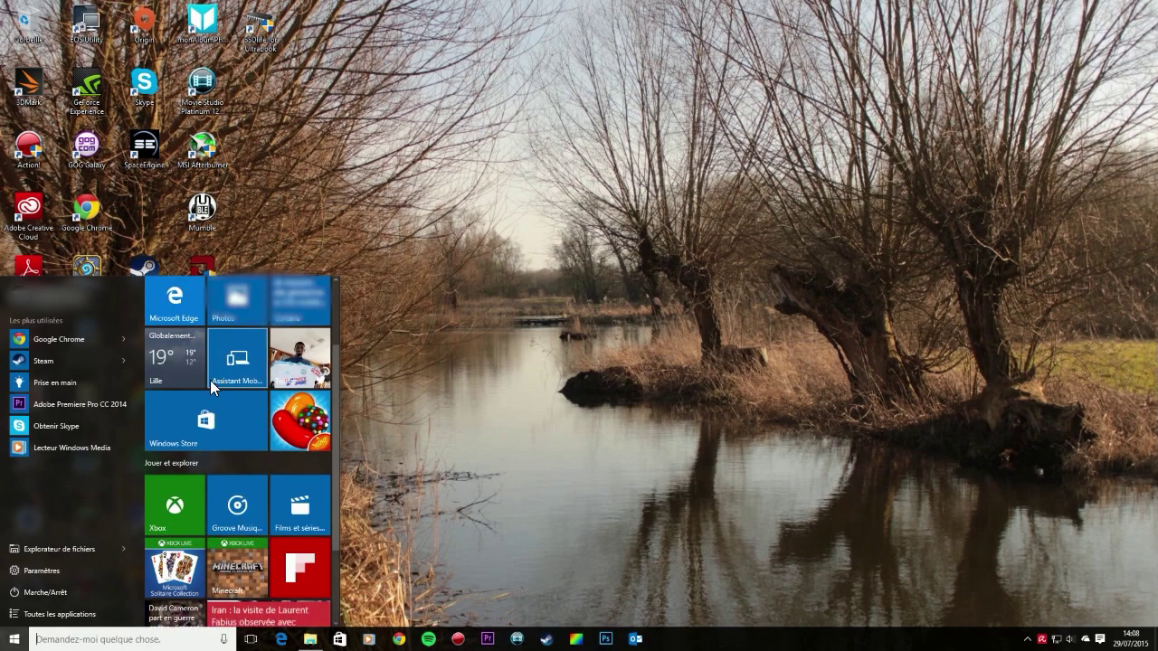
{"action": "scroll", "coordinate": [208, 351], "scroll_direction": "down", "scroll_amount": 3}
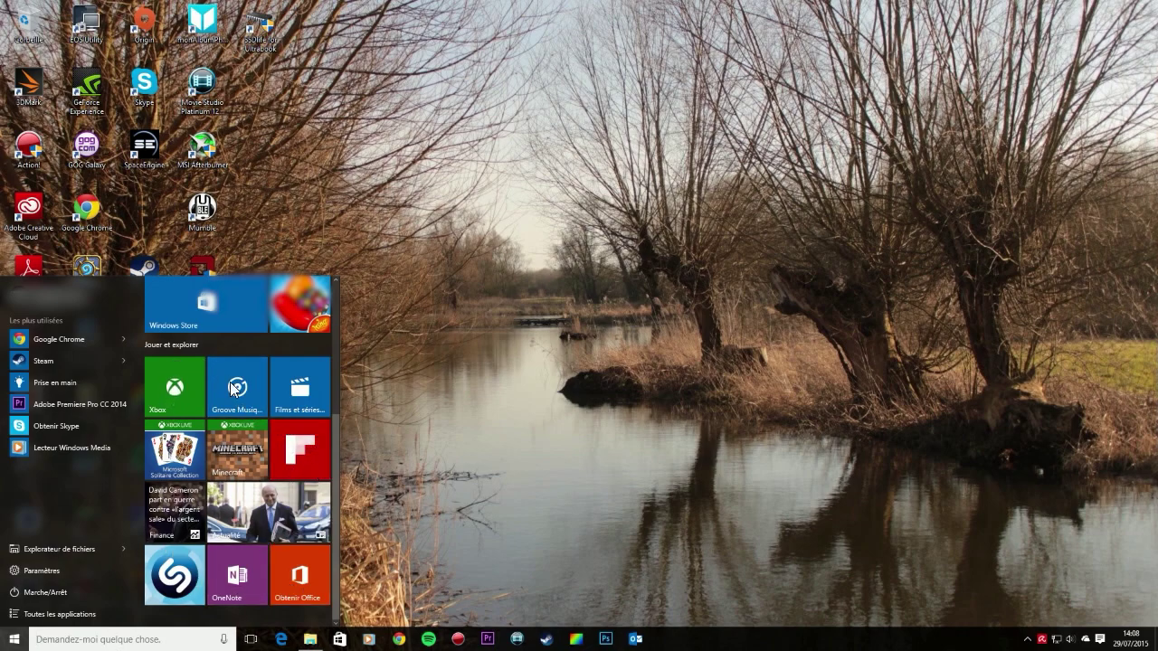
{"action": "scroll", "coordinate": [275, 593], "scroll_direction": "up", "scroll_amount": 5}
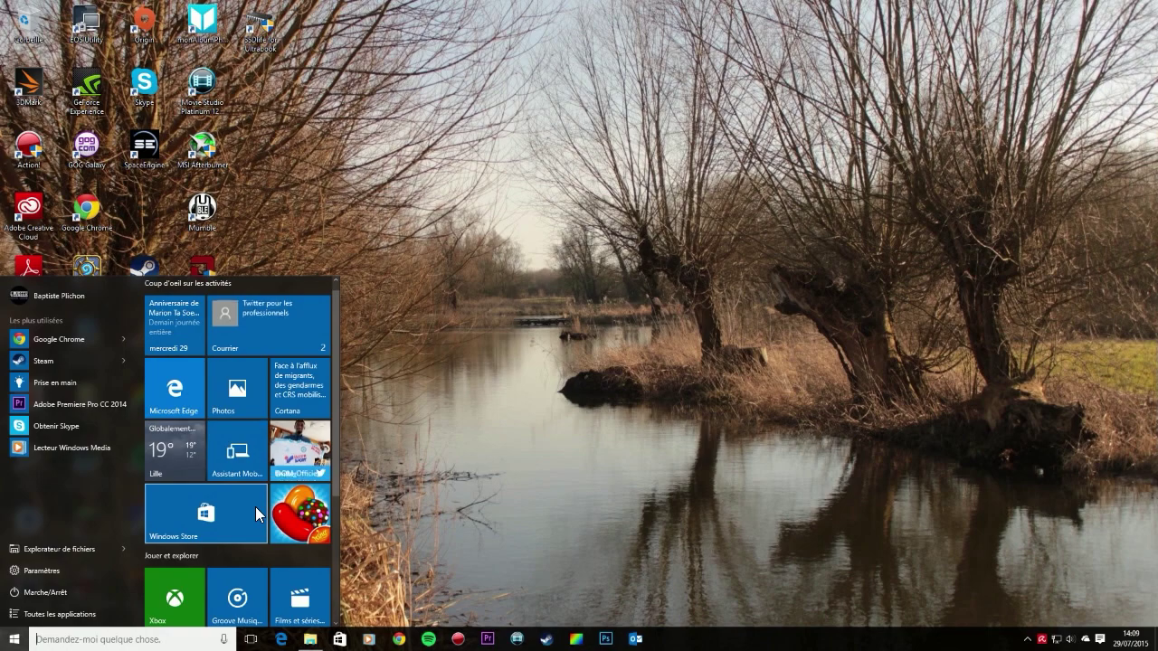
Open the Météo app and visit its maps, weather history, favourite places and feedback sections
{"action": "left_click", "coordinate": [183, 470]}
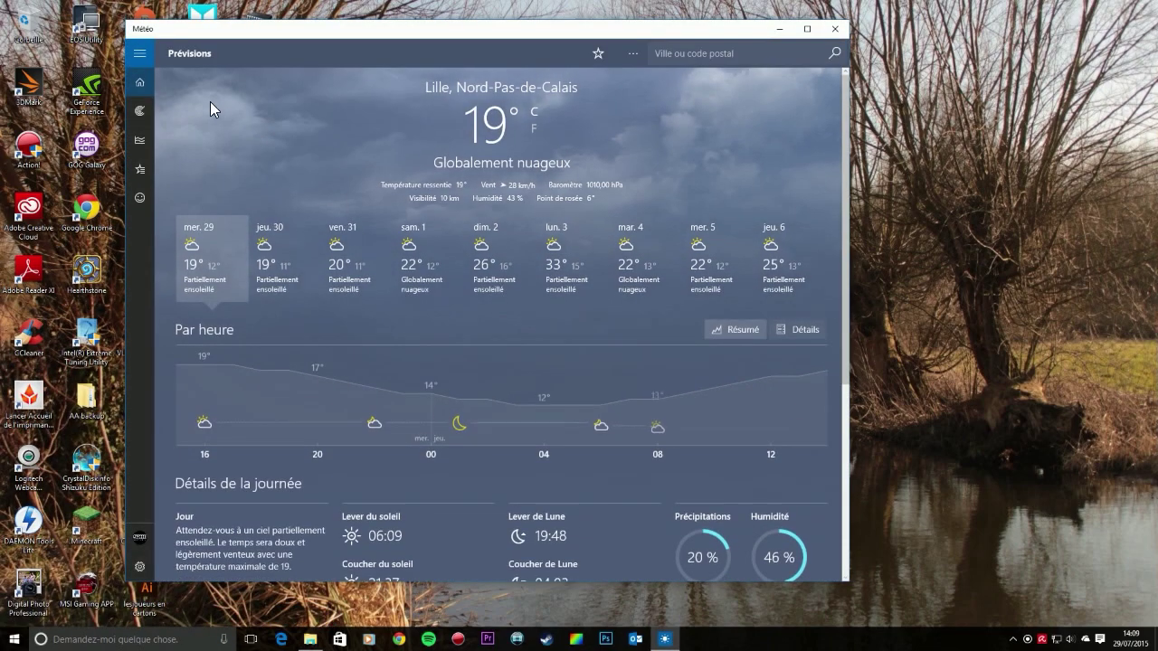
{"action": "left_click", "coordinate": [140, 111]}
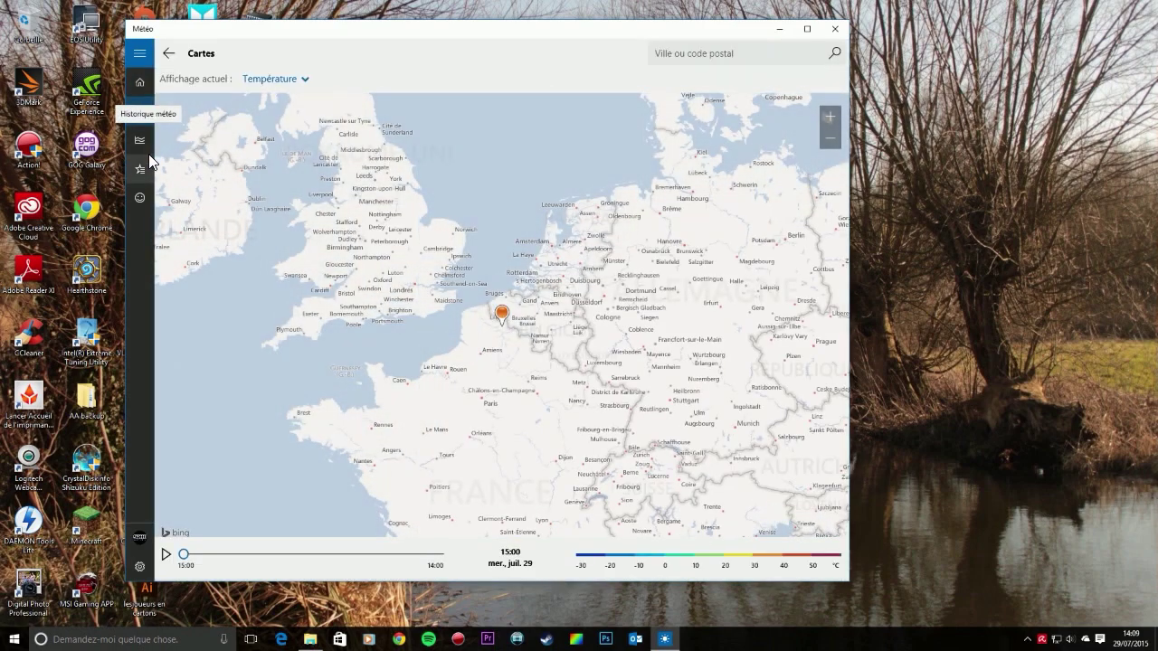
{"action": "left_click", "coordinate": [141, 141]}
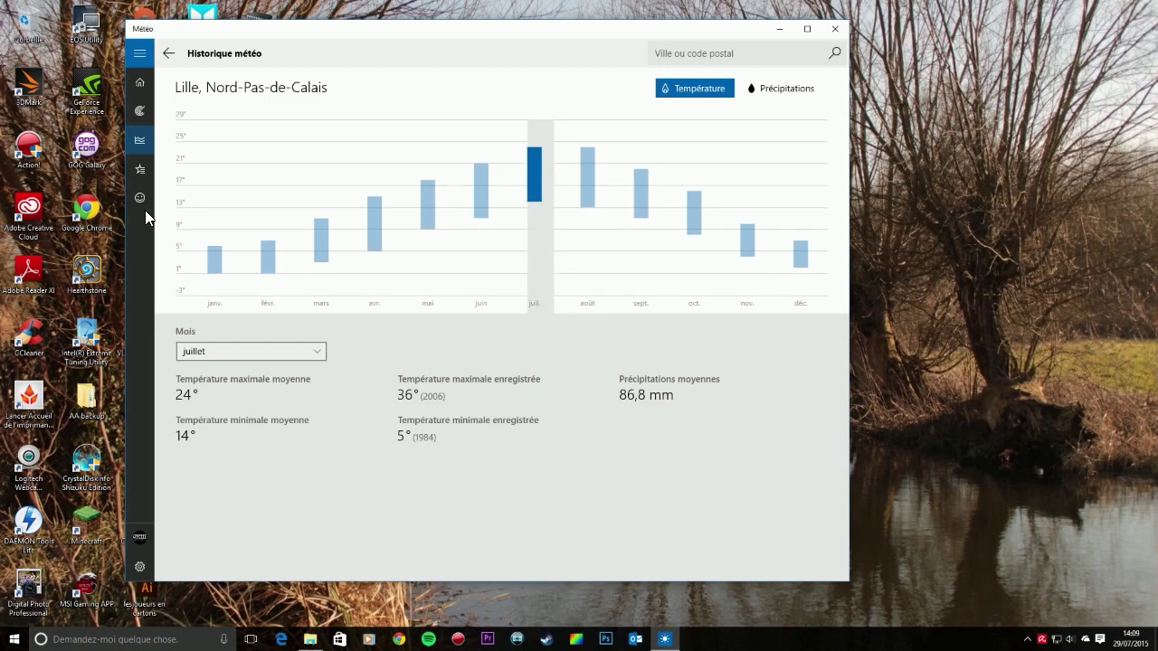
{"action": "left_click", "coordinate": [143, 172]}
{"action": "left_click", "coordinate": [145, 200]}
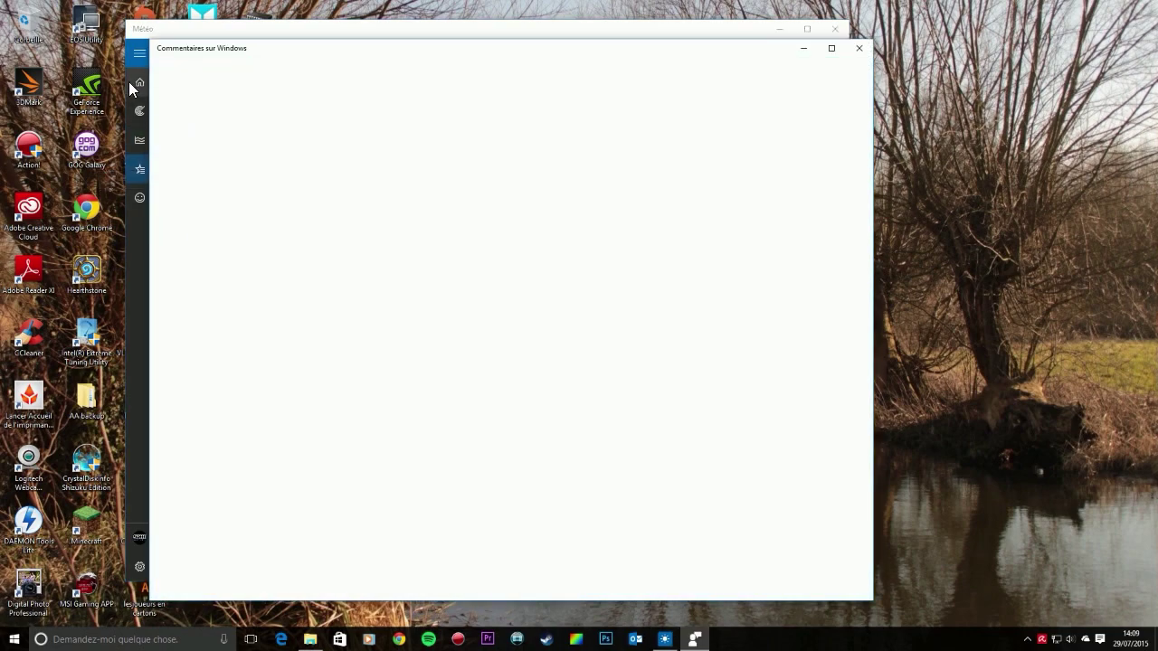
Review the Lille forecast and its day details, then close the Météo and "Commentaires sur Windows" windows
{"action": "left_click", "coordinate": [132, 84]}
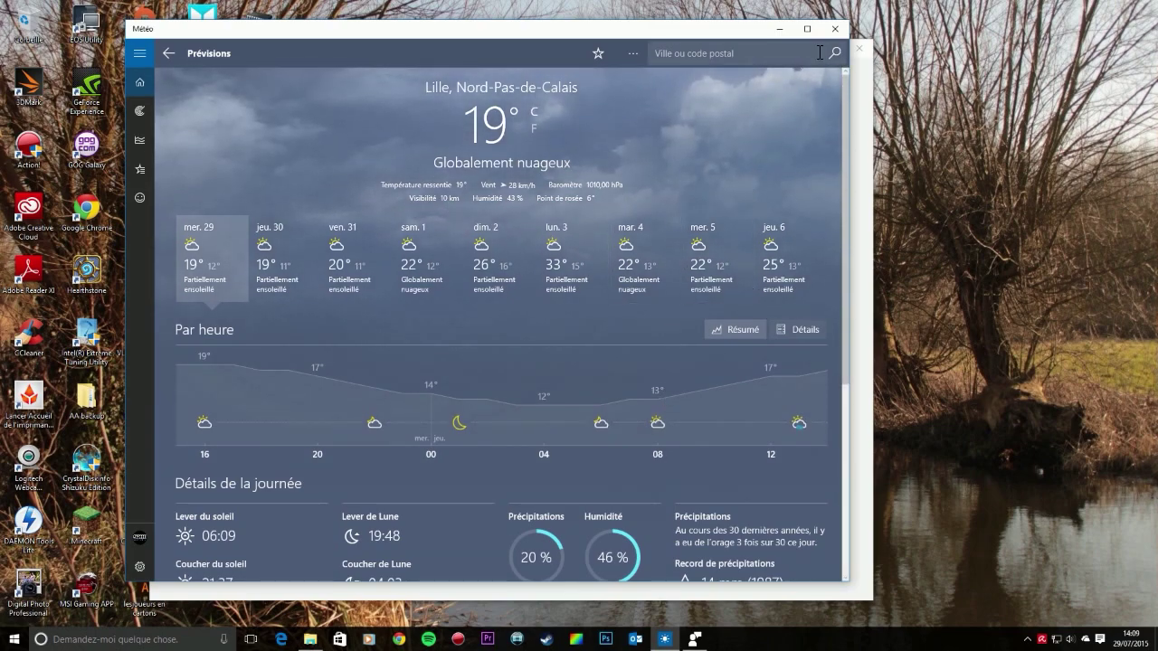
{"action": "scroll", "coordinate": [762, 194], "scroll_direction": "down", "scroll_amount": 4}
{"action": "scroll", "coordinate": [776, 175], "scroll_direction": "up", "scroll_amount": 5}
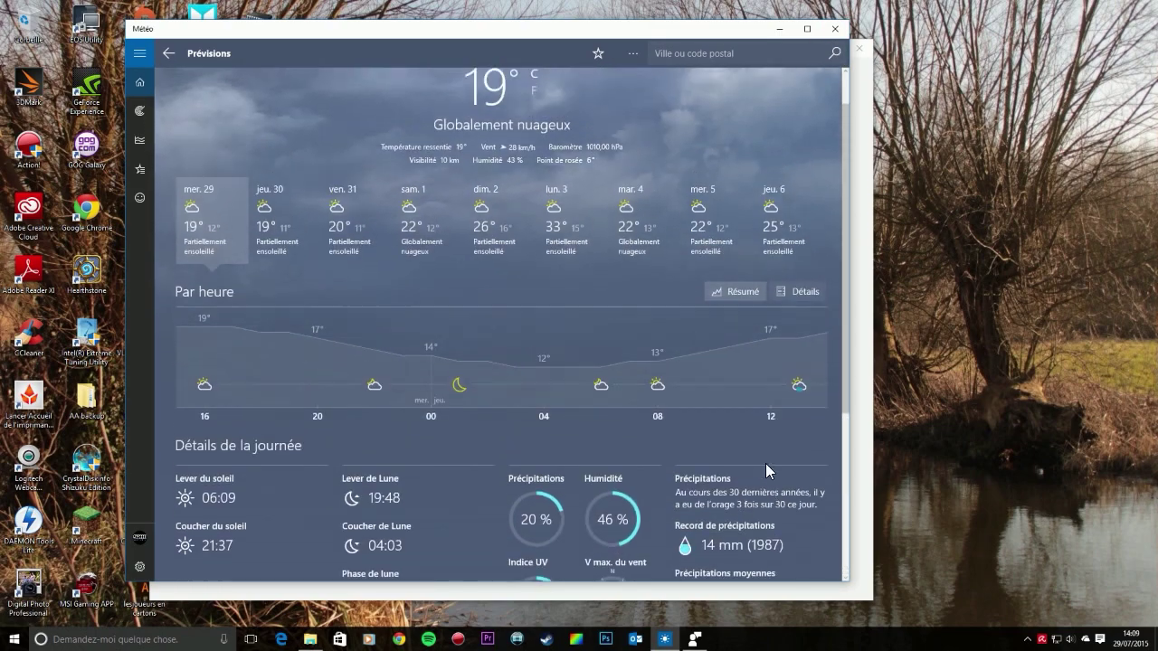
{"action": "left_click", "coordinate": [835, 29]}
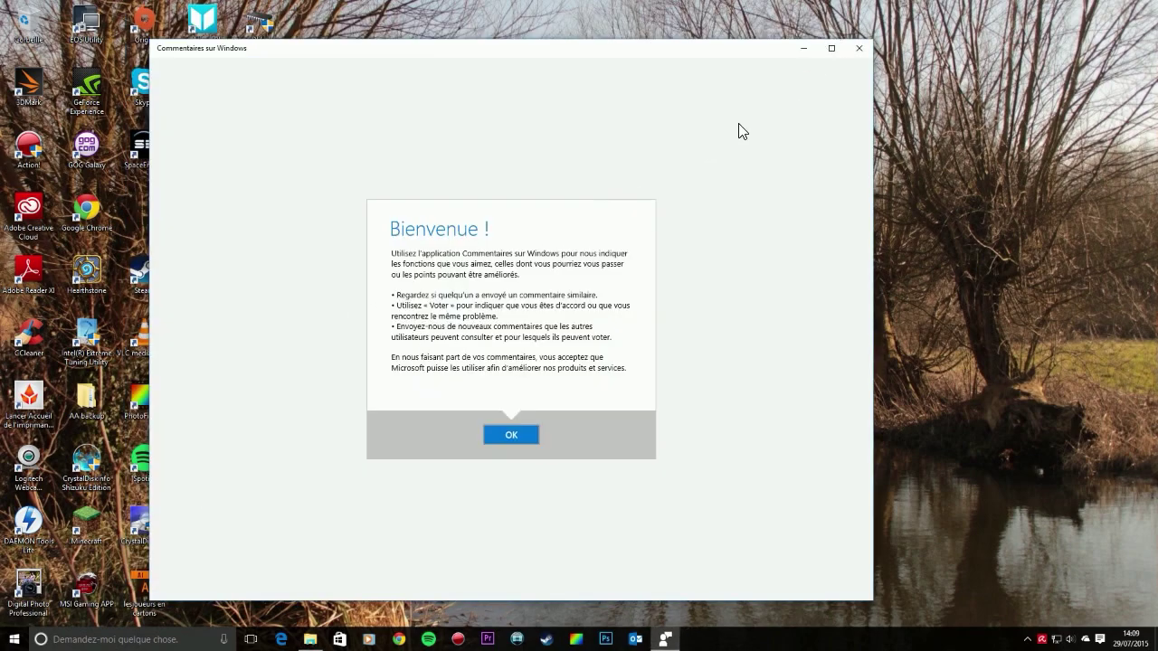
{"action": "left_click", "coordinate": [858, 48]}
Launch Assistant Mobile from the Start menu and choose Windows as the phone type
{"action": "left_click", "coordinate": [15, 639]}
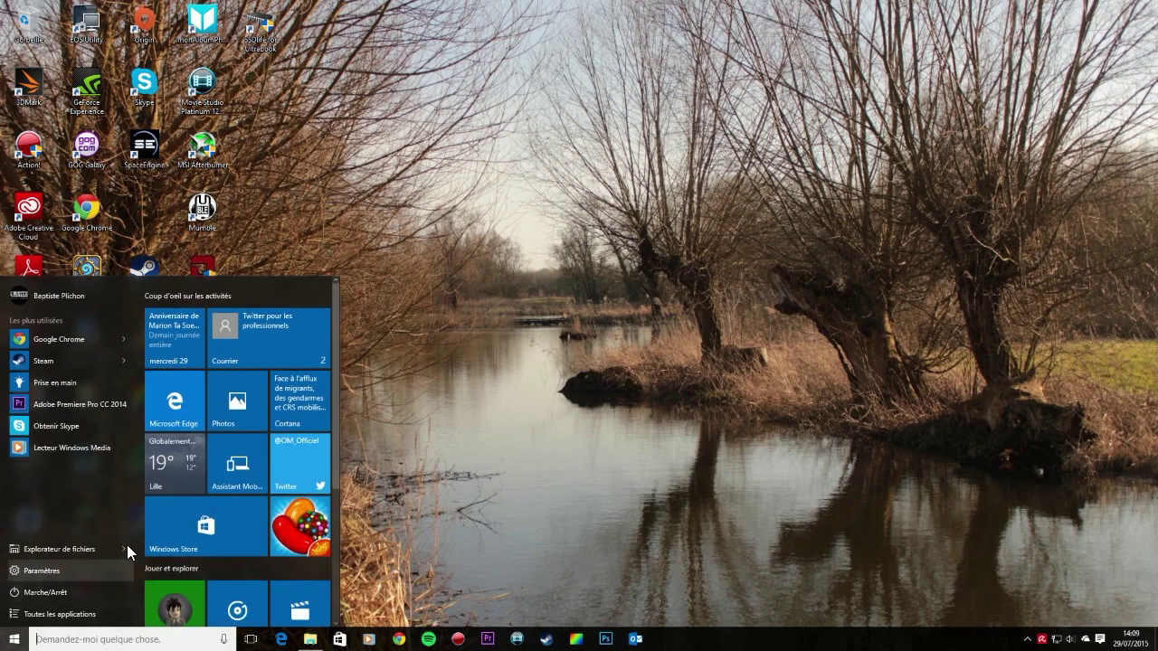
{"action": "left_click", "coordinate": [215, 468]}
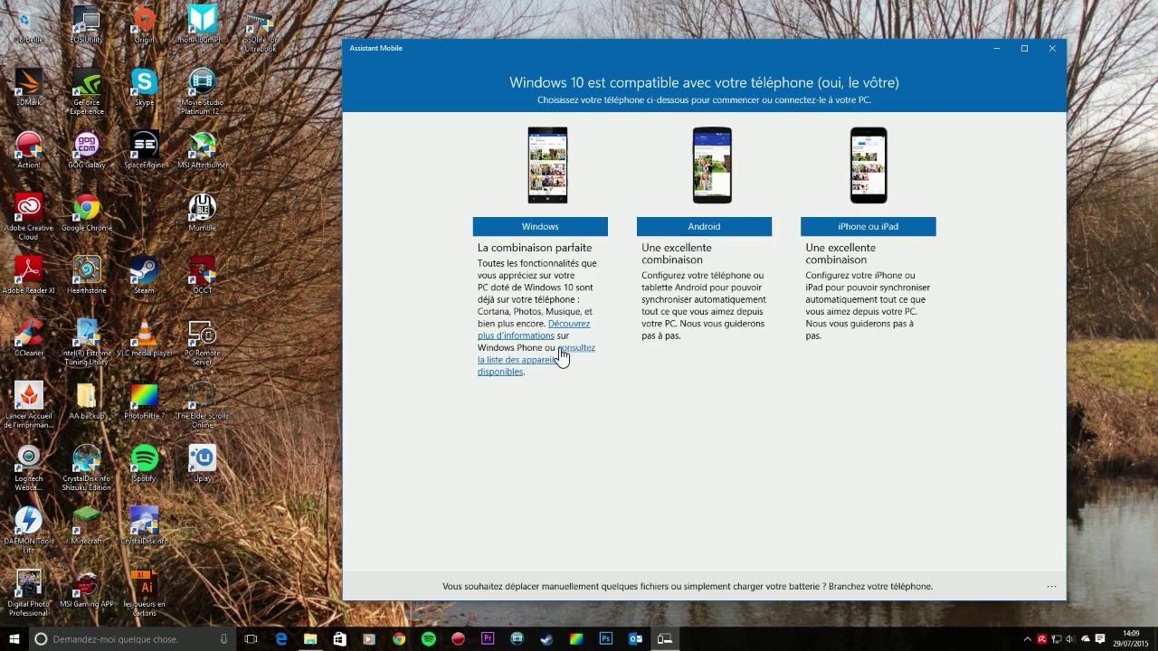
{"action": "left_click", "coordinate": [525, 228]}
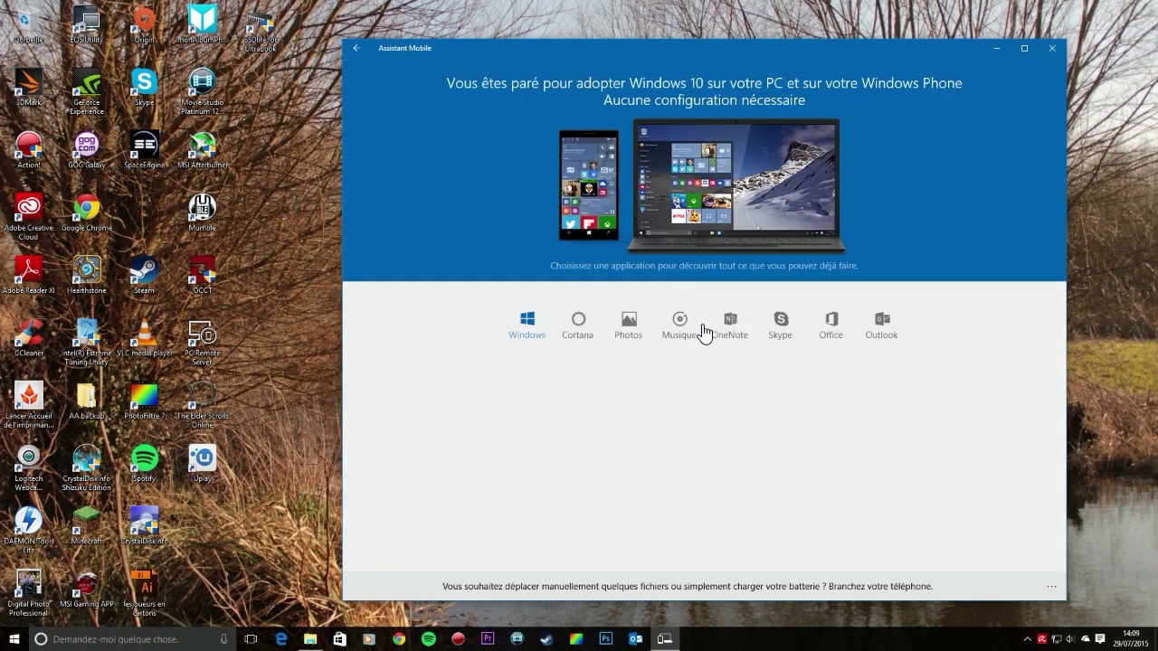
Review the phone companion pages for Cortana, Photos, Musique, OneNote, Skype, Office and Outlook, ending on the Office page
{"action": "left_click", "coordinate": [580, 328]}
{"action": "scroll", "coordinate": [597, 317], "scroll_direction": "down", "scroll_amount": 2}
{"action": "left_click", "coordinate": [627, 294]}
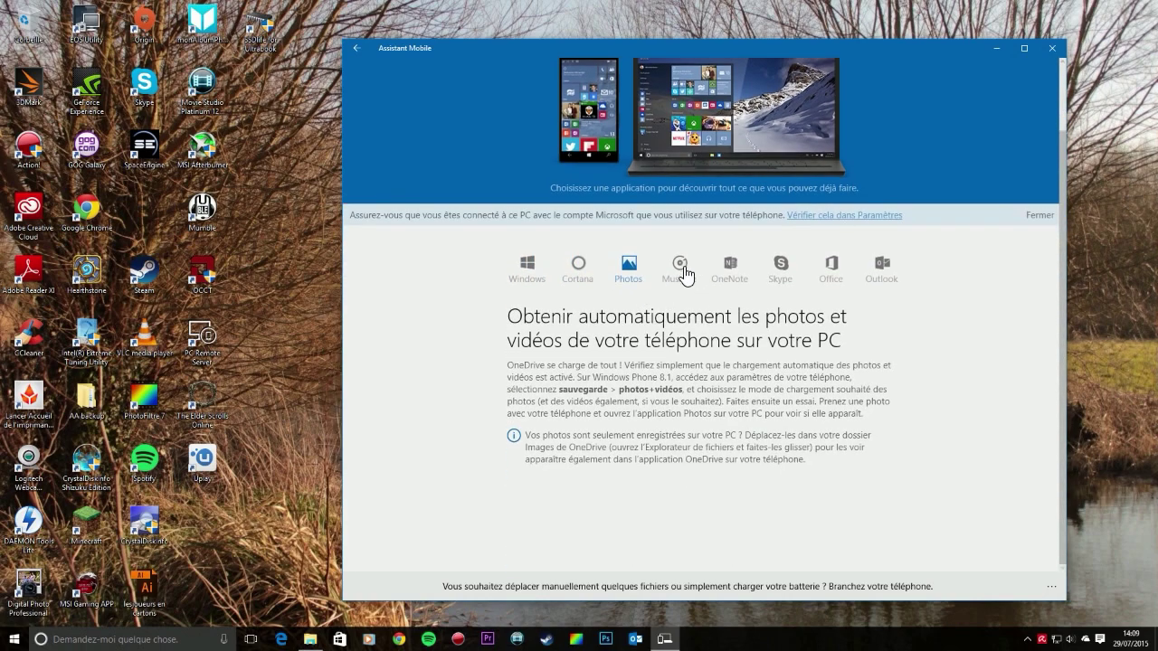
{"action": "left_click", "coordinate": [685, 275]}
{"action": "left_click", "coordinate": [730, 282]}
{"action": "left_click", "coordinate": [784, 299]}
{"action": "left_click", "coordinate": [830, 299]}
{"action": "left_click", "coordinate": [883, 299]}
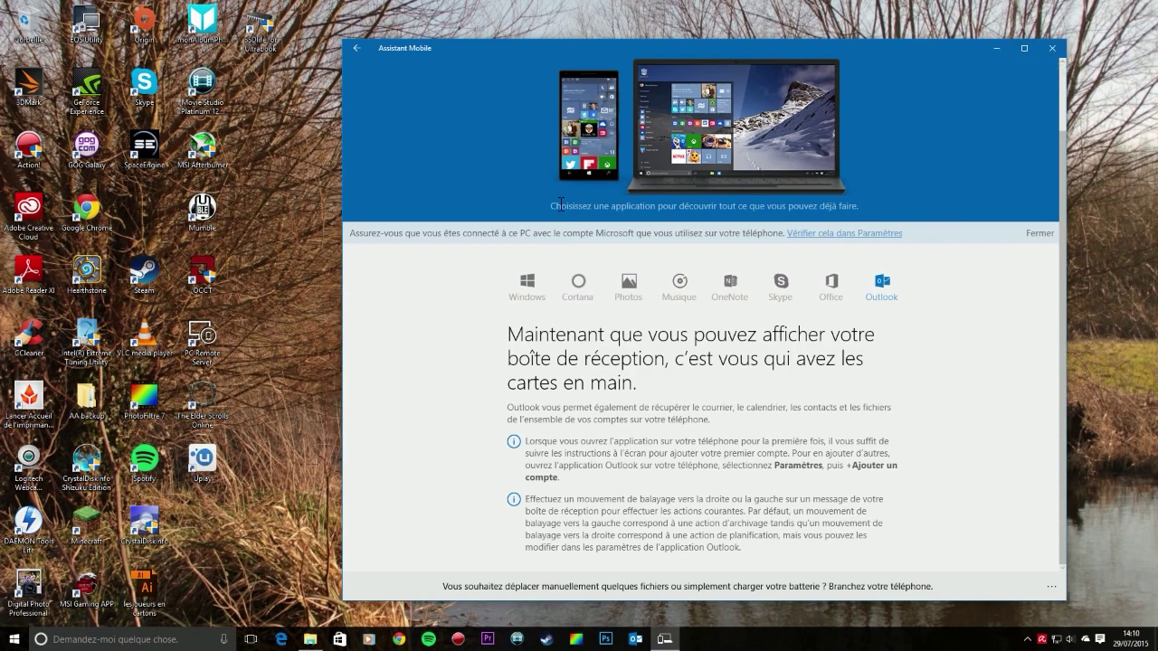
{"action": "left_click", "coordinate": [833, 292]}
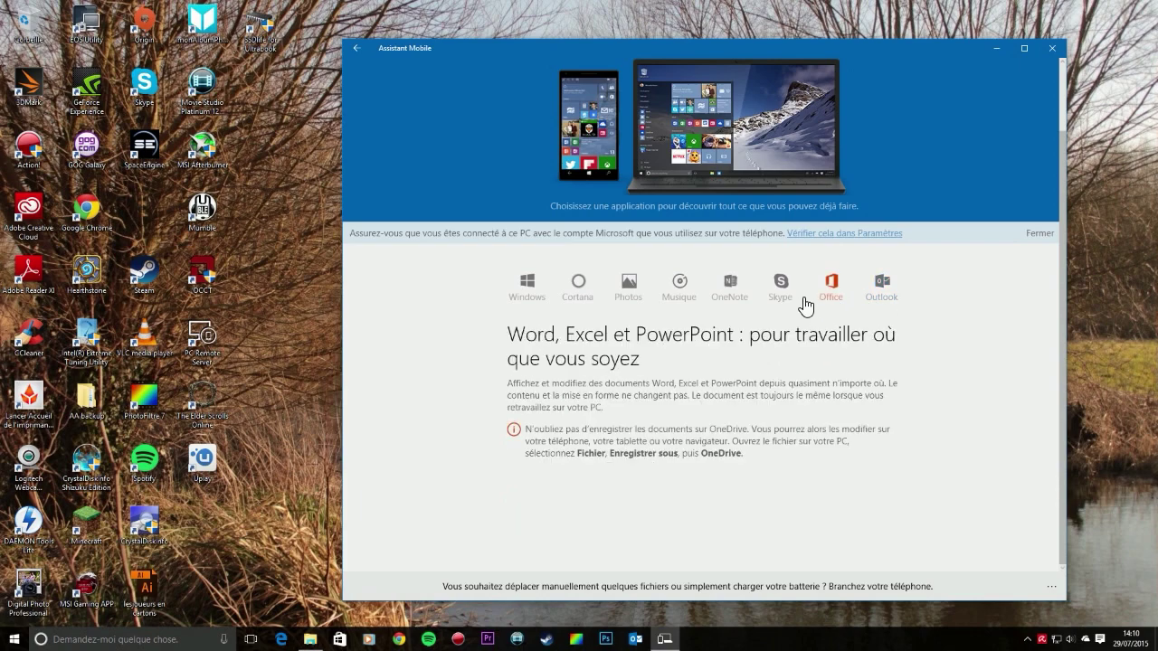
Revisit the Skype page, close Assistant Mobile and dismiss the Courrier notification in the notification centre
{"action": "left_click", "coordinate": [780, 292]}
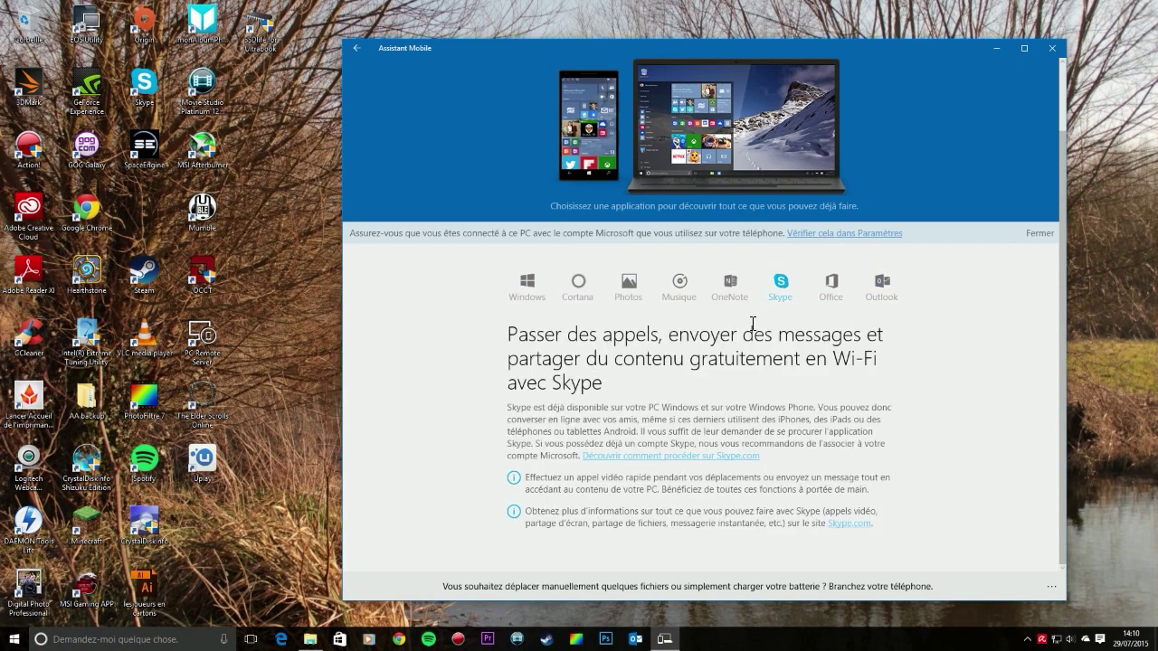
{"action": "left_click", "coordinate": [1053, 48]}
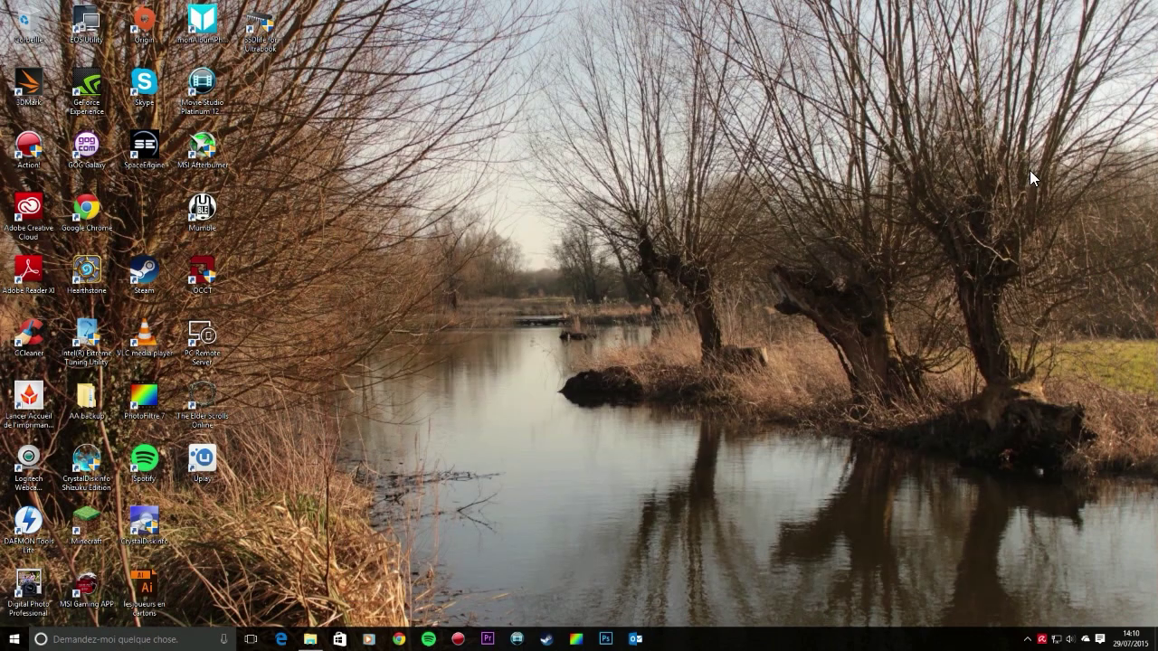
{"action": "left_click", "coordinate": [1100, 639]}
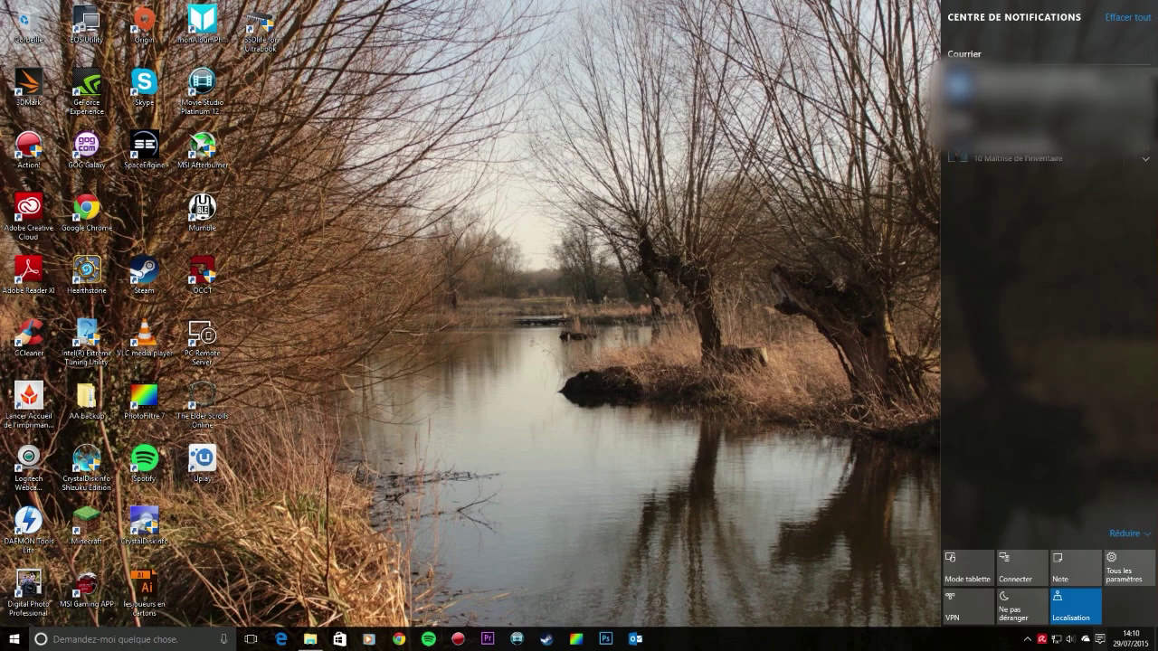
{"action": "left_click", "coordinate": [1146, 82]}
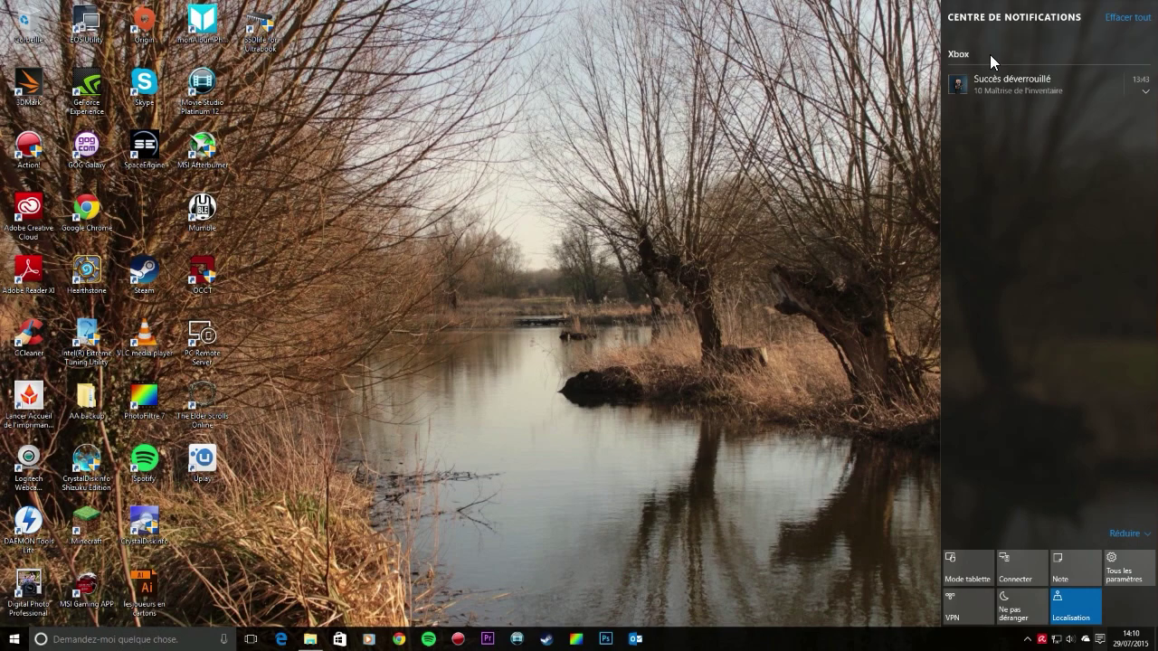
View the Connecter search for wireless audio and display devices, then return to the notification centre
{"action": "left_click", "coordinate": [1030, 577]}
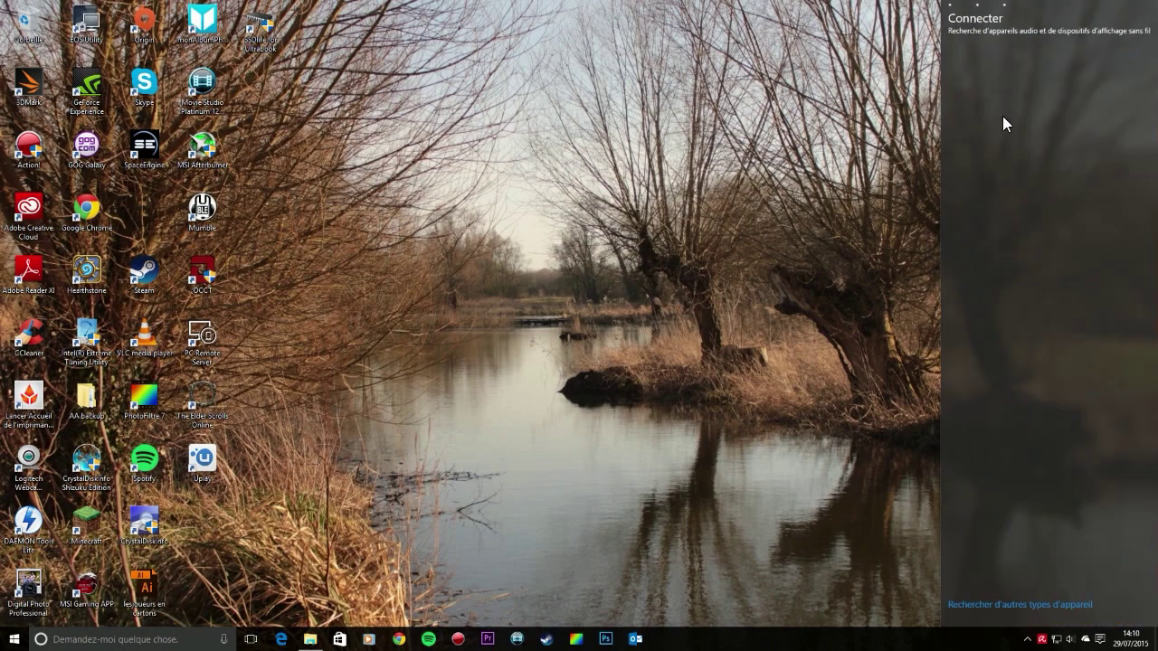
{"action": "left_click", "coordinate": [1100, 639]}
{"action": "left_click", "coordinate": [1100, 639]}
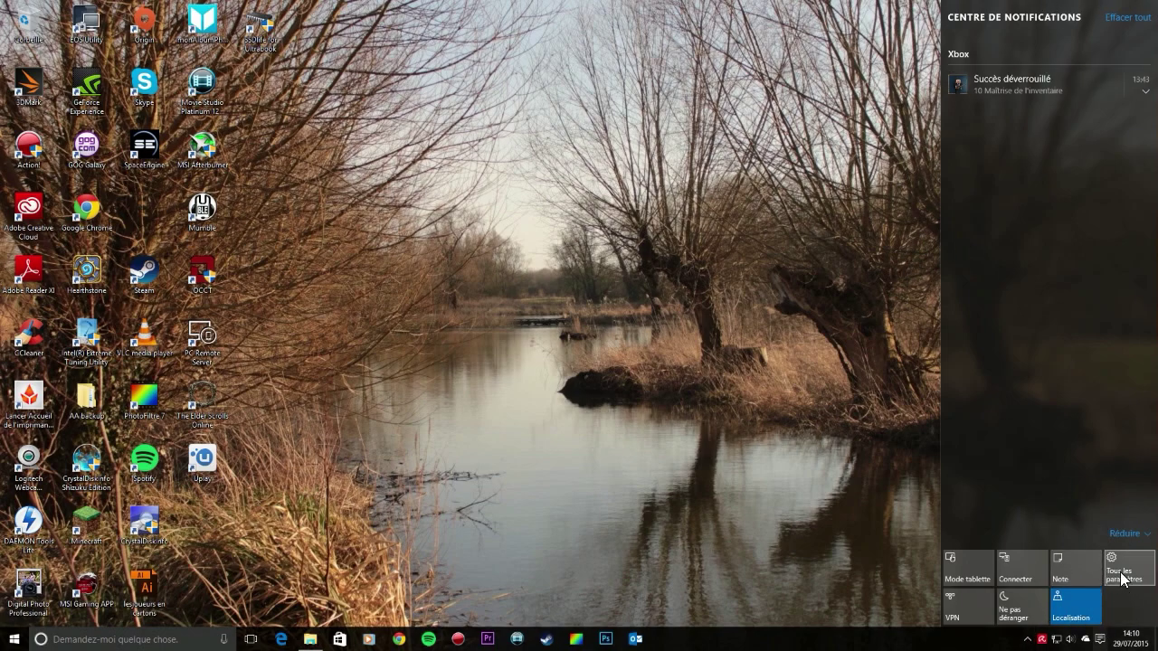
Switch the "Ne pas déranger" quick action on and back off twice
{"action": "left_click", "coordinate": [1022, 616]}
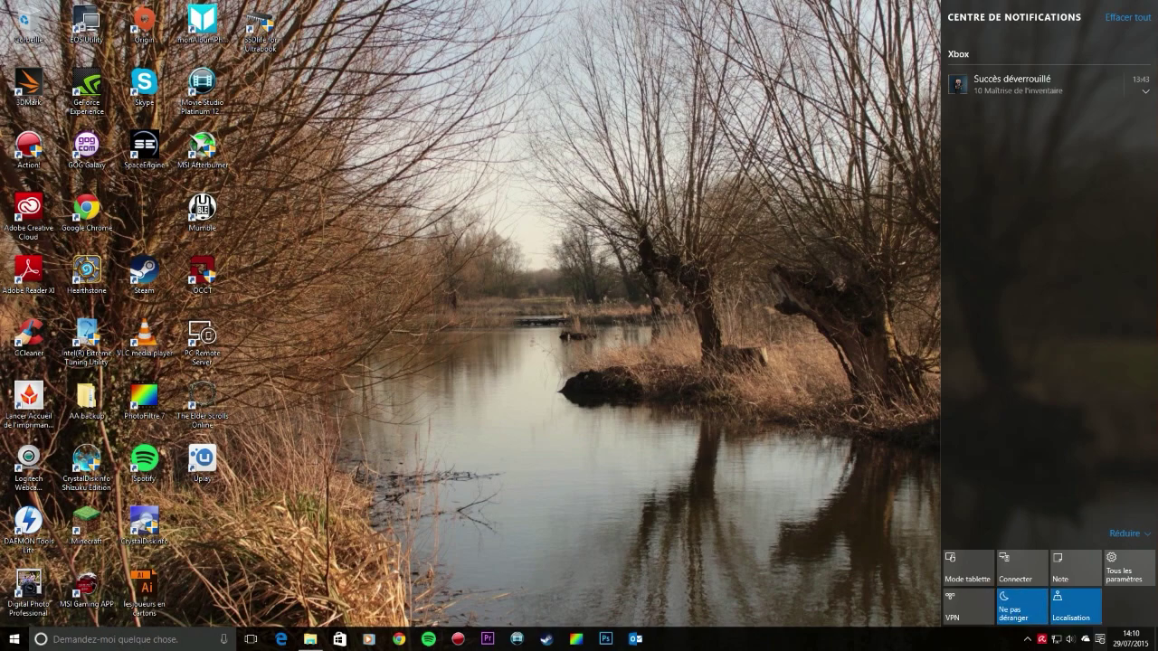
{"action": "left_click", "coordinate": [1025, 614]}
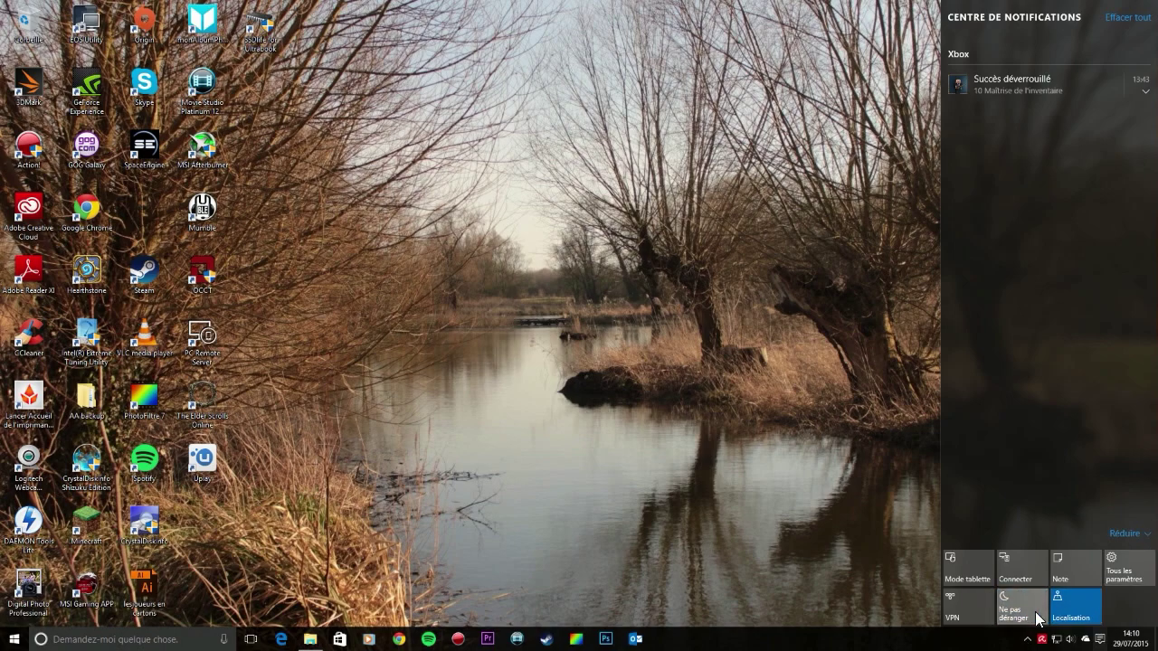
{"action": "left_click", "coordinate": [1025, 616]}
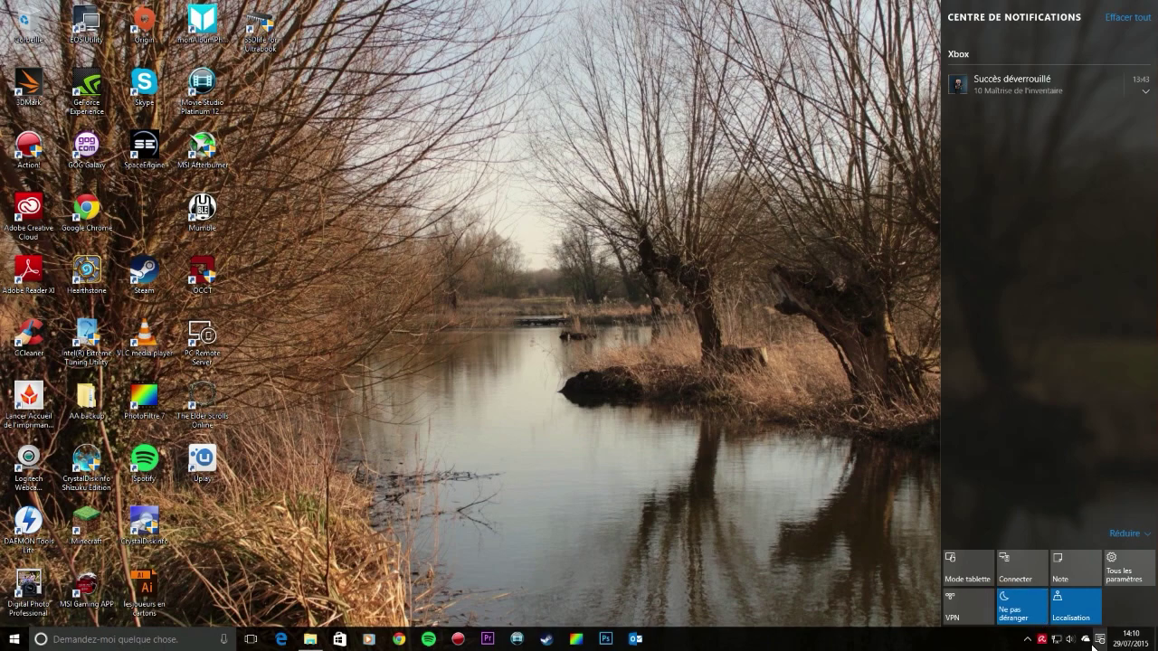
{"action": "left_click", "coordinate": [1031, 612]}
Launch OneNote with the Note quick action and close it, then open "Tous les paramètres" from the notification centre
{"action": "left_click", "coordinate": [1074, 558]}
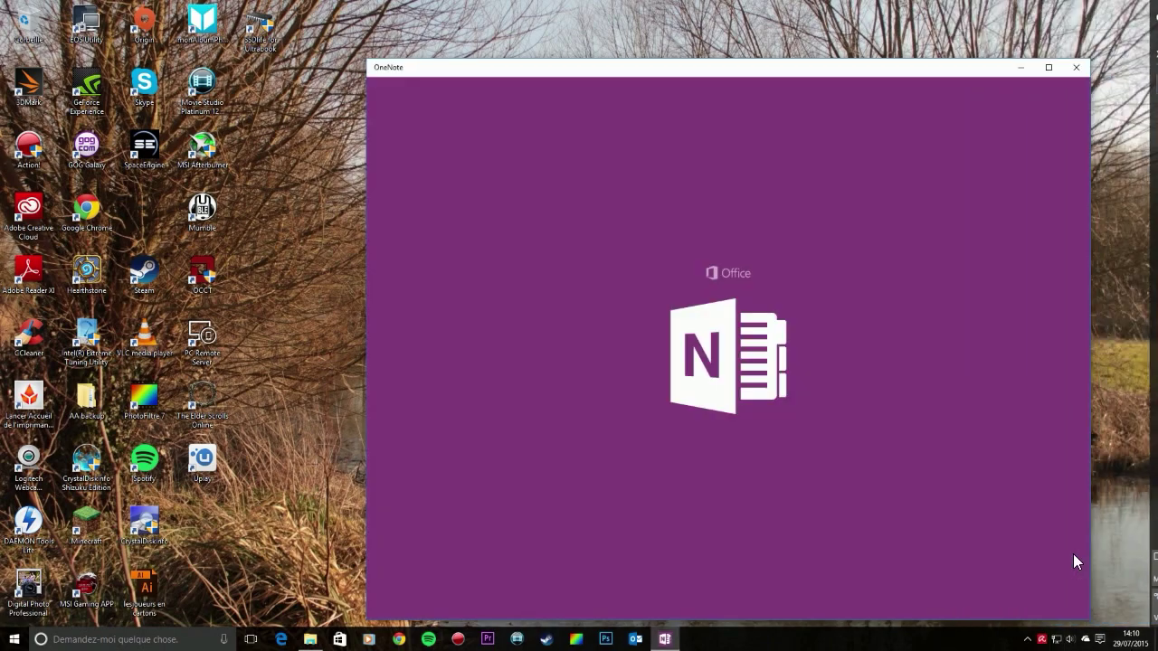
{"action": "left_click", "coordinate": [1074, 69]}
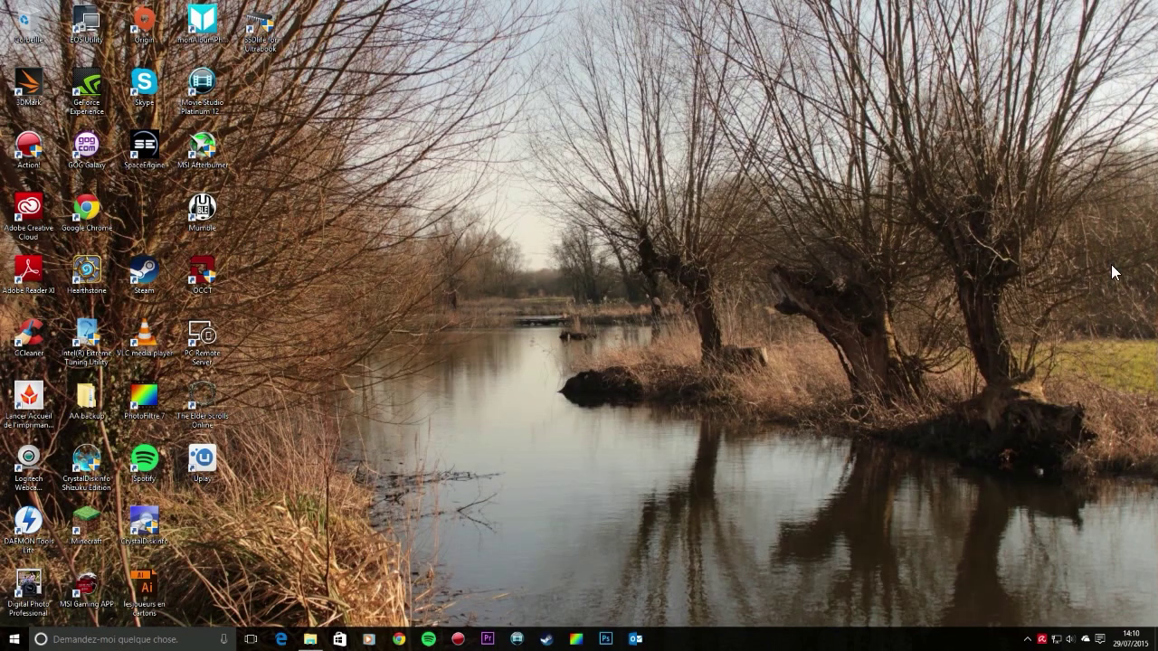
{"action": "left_click", "coordinate": [1099, 638]}
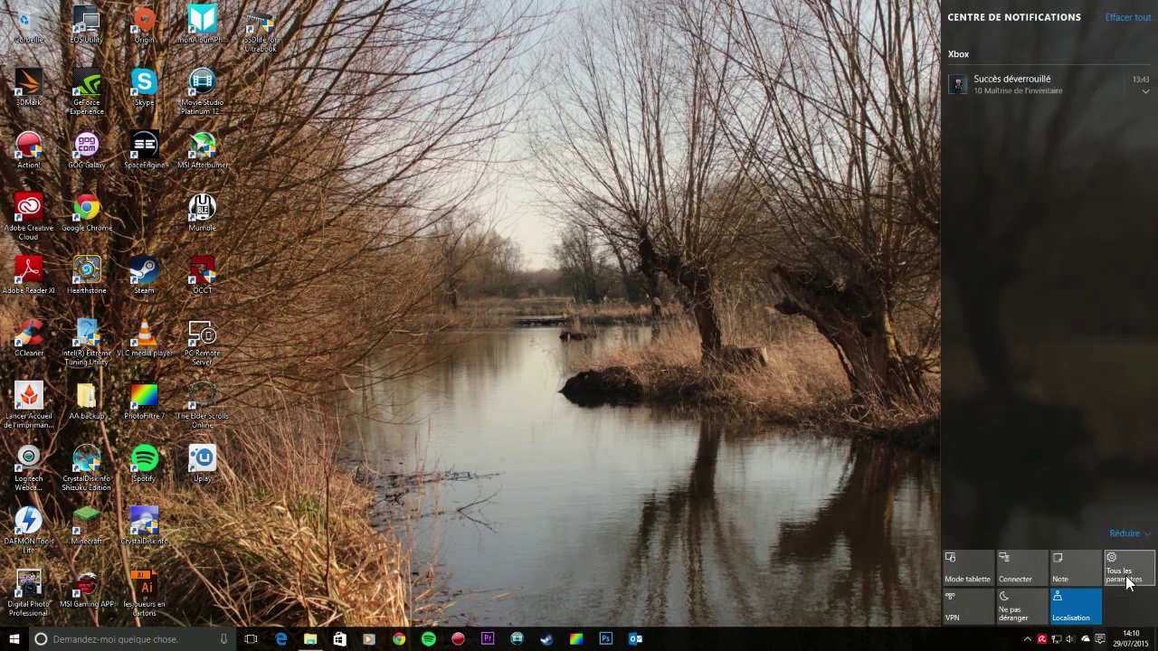
{"action": "left_click", "coordinate": [1127, 579]}
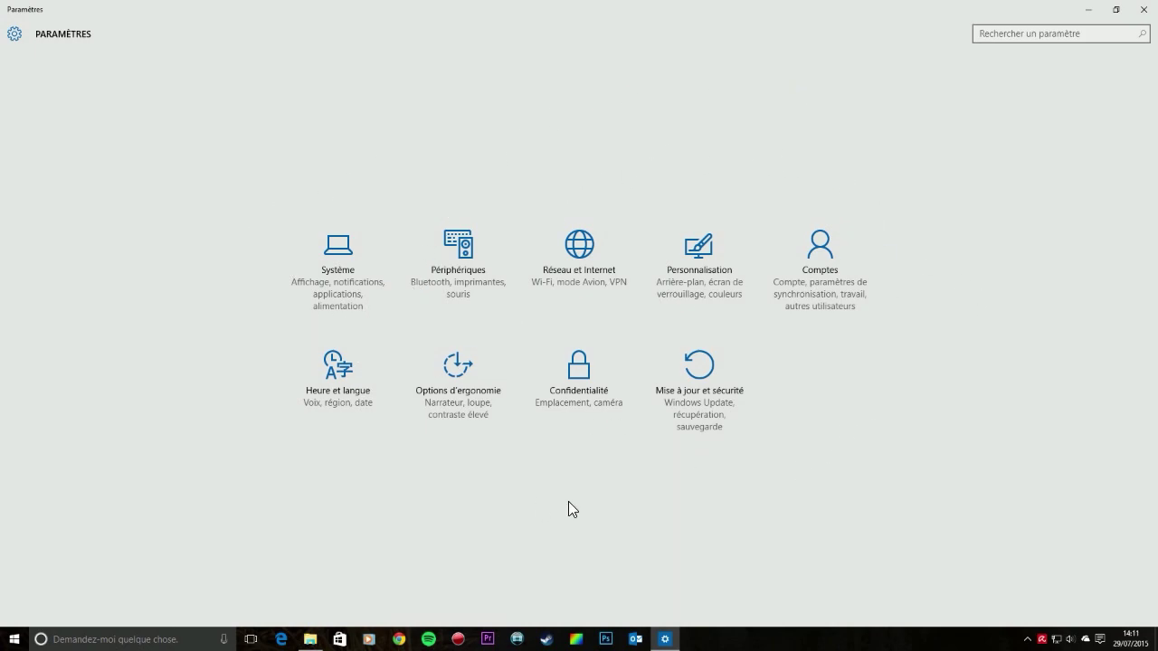
Search Windows for "pann", open the Panneau de configuration to look over its items, and close it
{"action": "left_click", "coordinate": [14, 638]}
{"action": "left_click", "coordinate": [65, 640]}
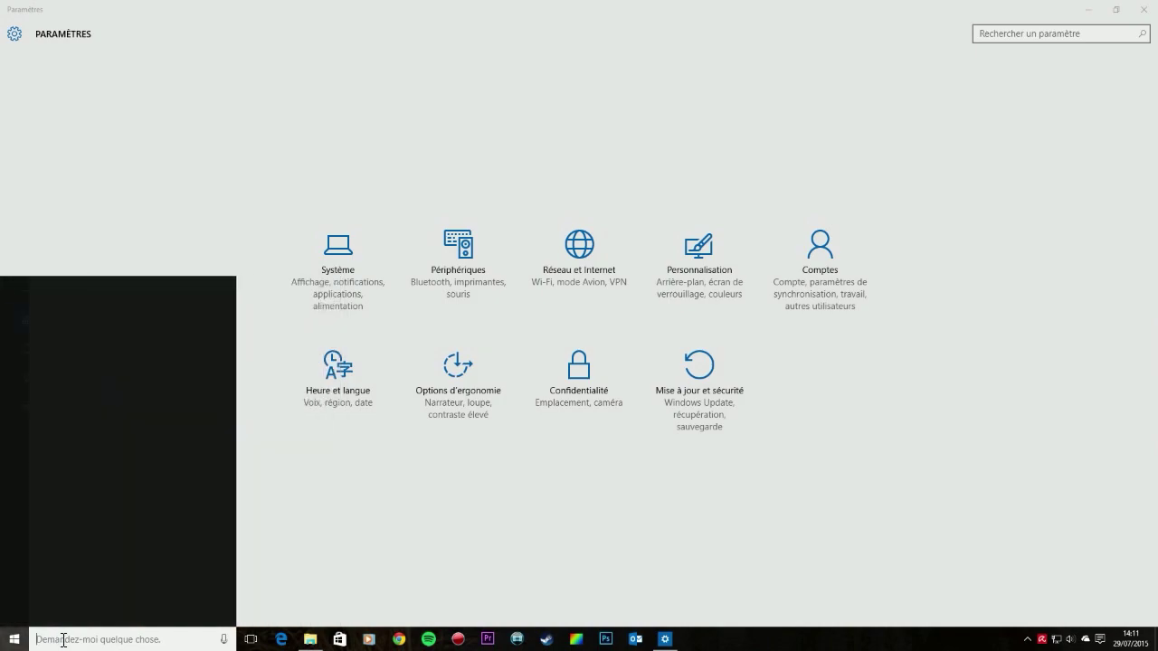
{"action": "type", "text": "pann"}
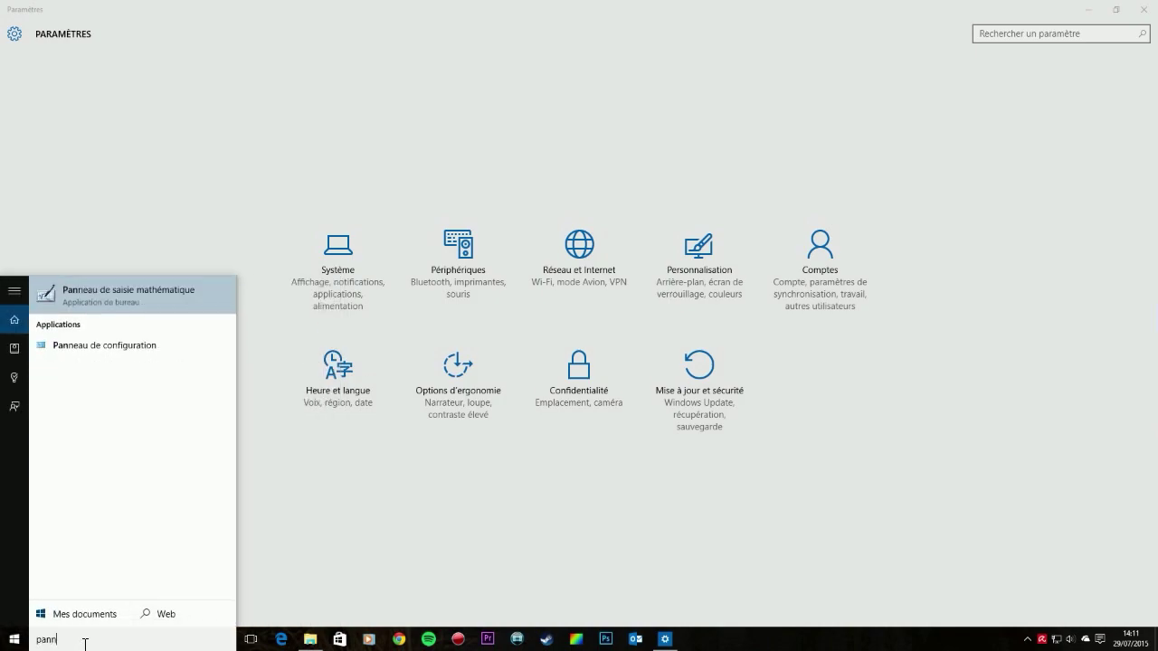
{"action": "left_click", "coordinate": [114, 333]}
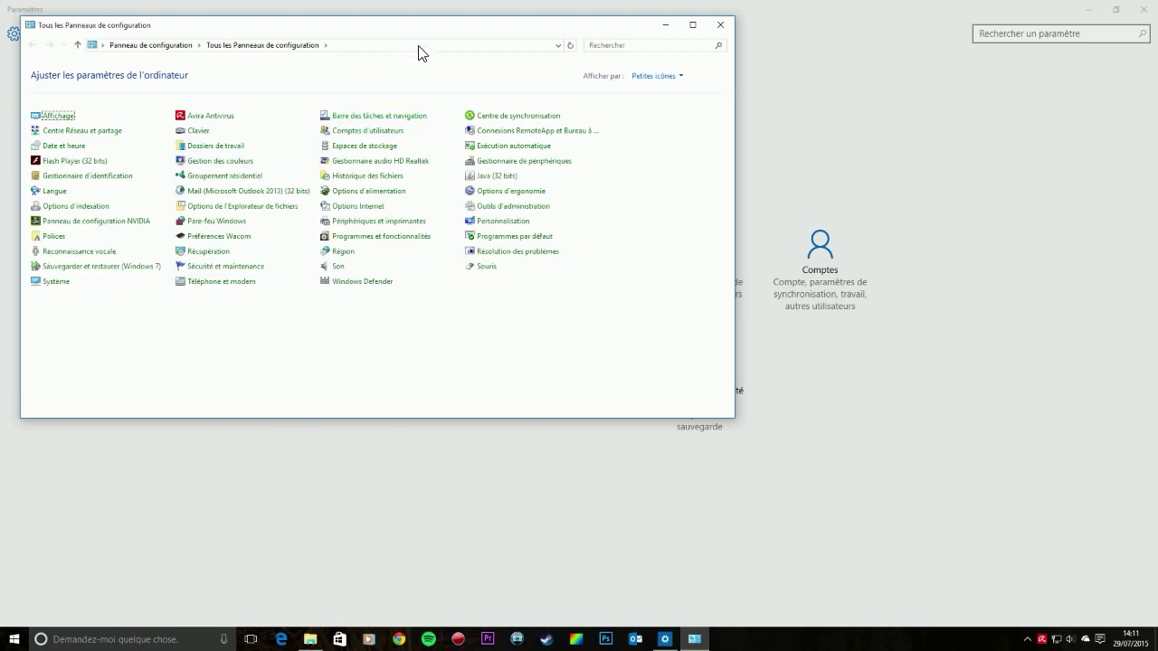
{"action": "left_click", "coordinate": [457, 44]}
{"action": "left_click_drag", "start_coordinate": [450, 28], "coordinate": [858, 196]}
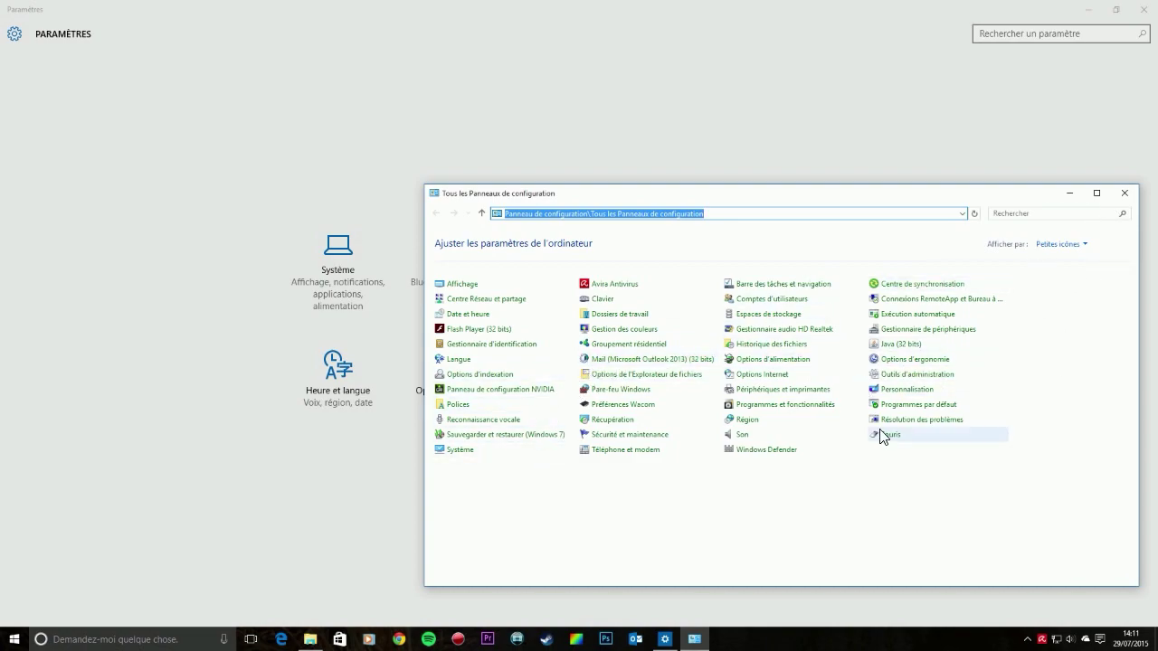
{"action": "left_click", "coordinate": [1125, 192]}
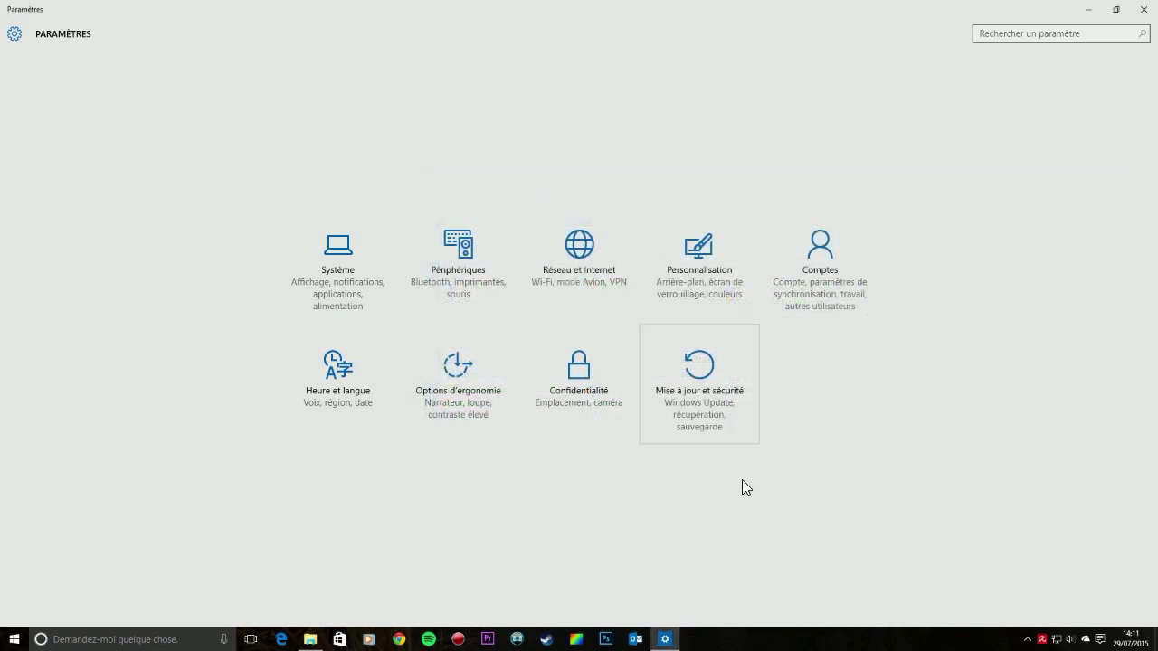
Review the Système settings for Affichage, "Notifications et actions" and Multitâche
{"action": "left_click", "coordinate": [338, 264]}
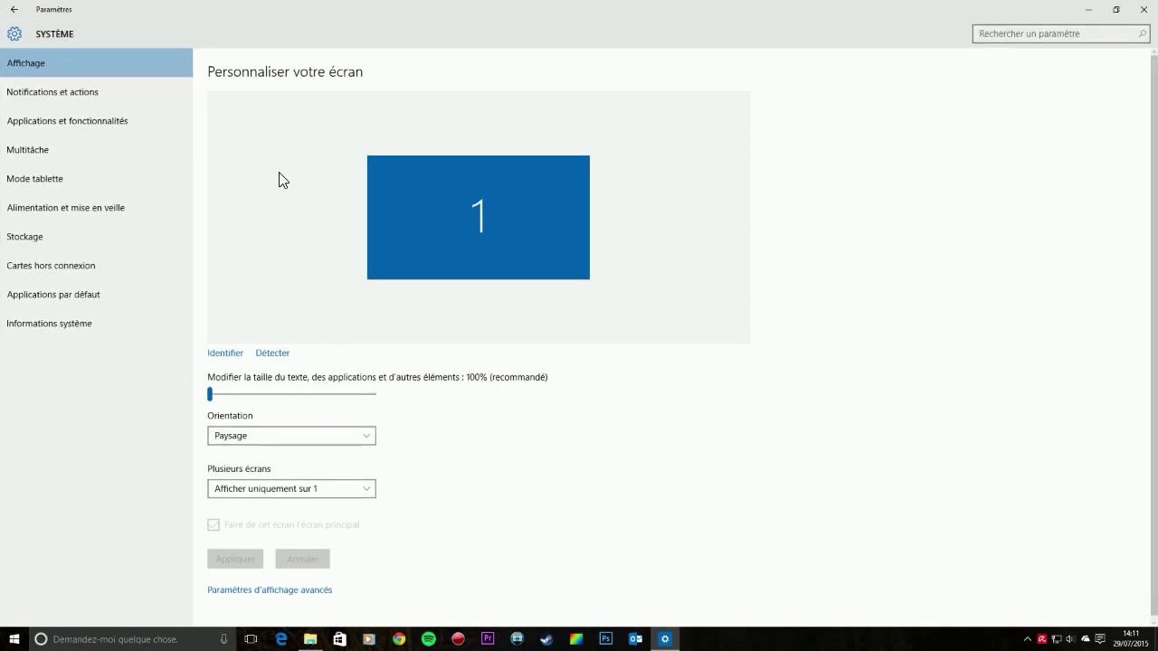
{"action": "left_click", "coordinate": [99, 97]}
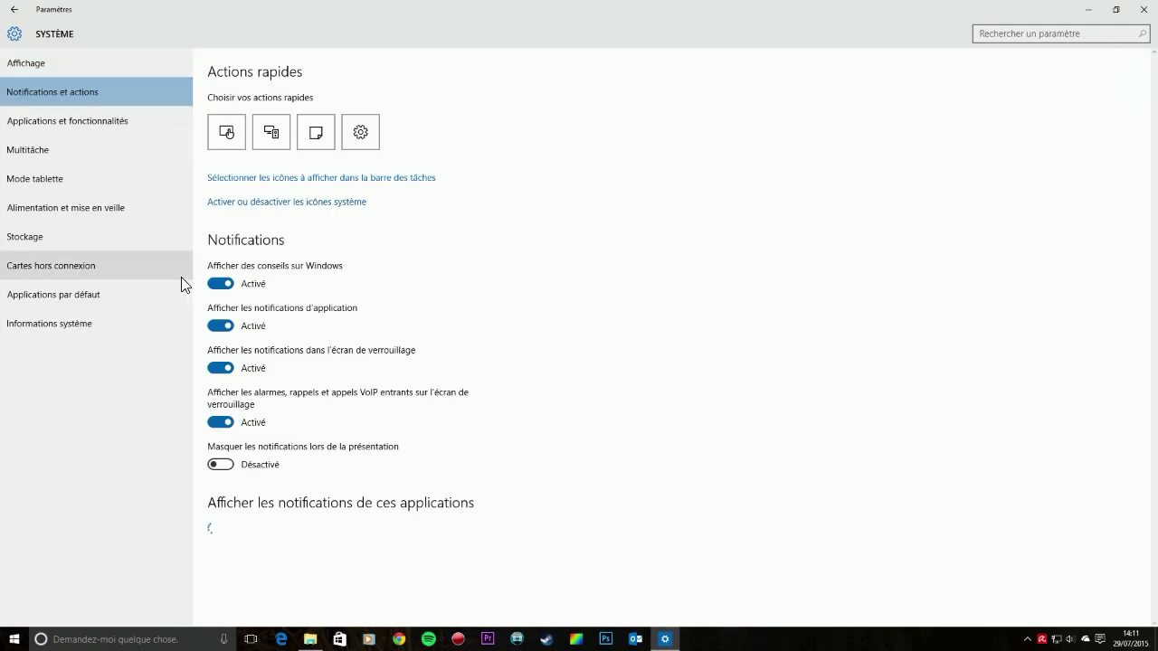
{"action": "scroll", "coordinate": [546, 319], "scroll_direction": "down", "scroll_amount": 2}
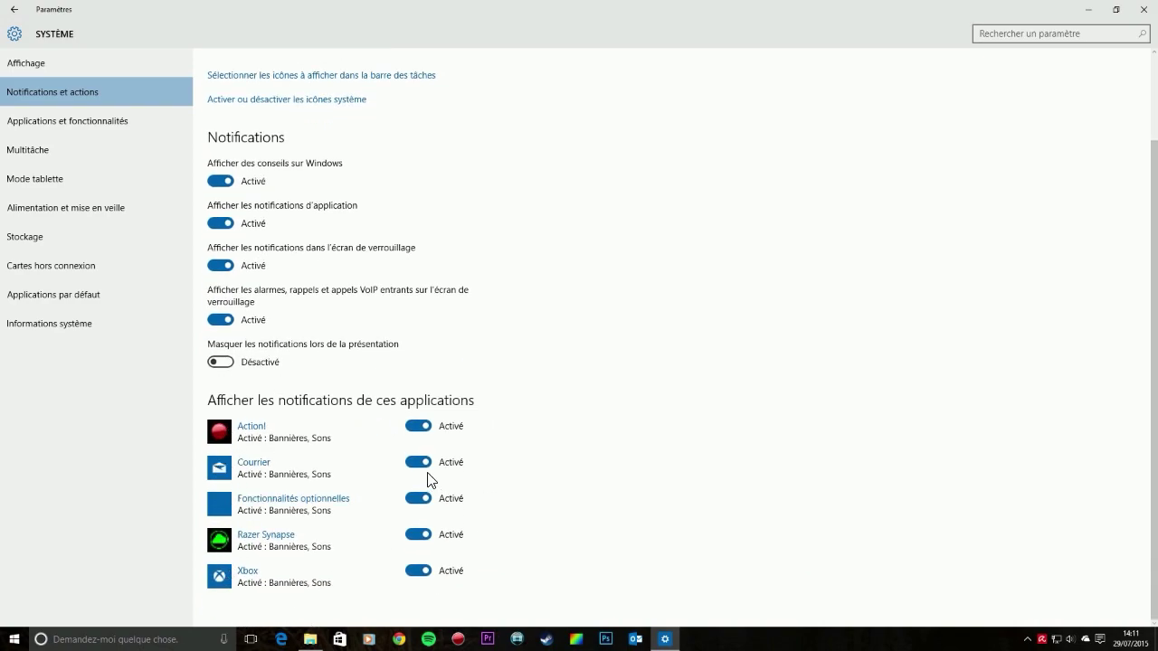
{"action": "scroll", "coordinate": [381, 514], "scroll_direction": "up", "scroll_amount": 2}
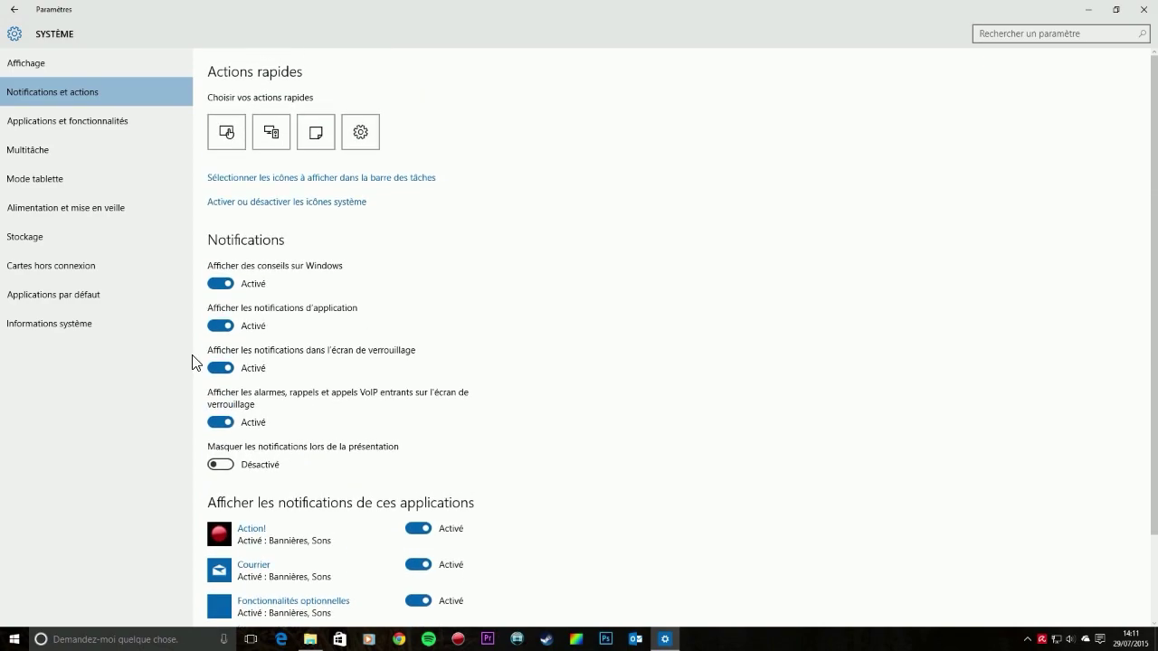
{"action": "left_click", "coordinate": [65, 145]}
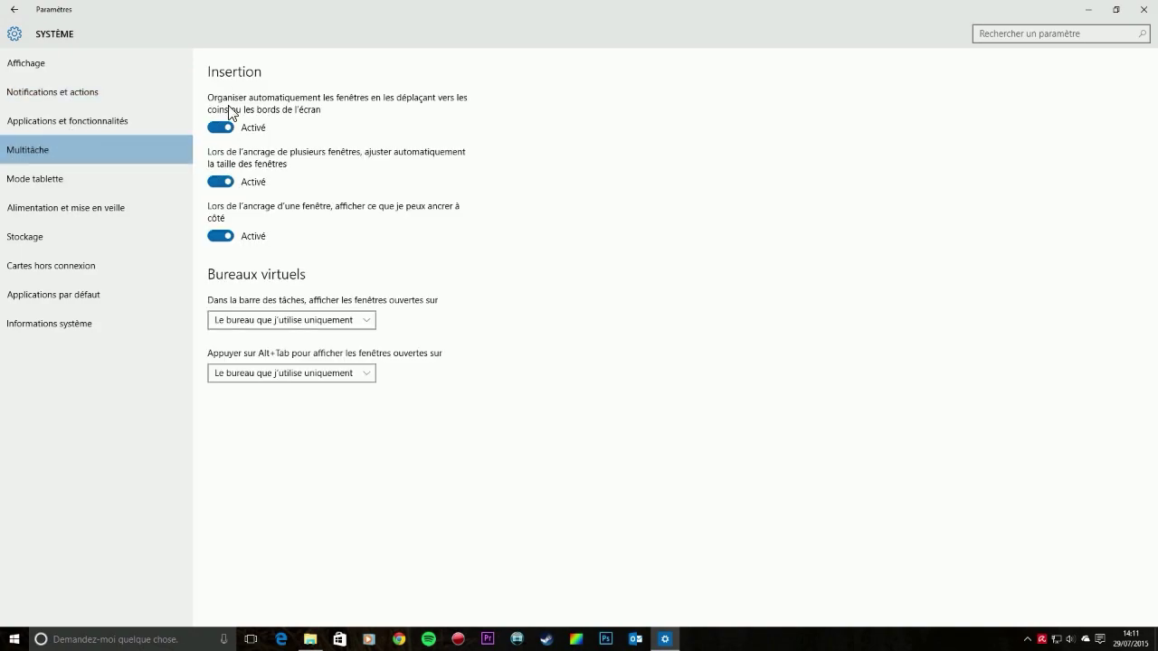
{"action": "mouse_move", "coordinate": [304, 45]}
{"action": "left_mouse_down"}
{"action": "mouse_move", "coordinate": [366, 90]}
{"action": "mouse_move", "coordinate": [890, 34]}
{"action": "mouse_move", "coordinate": [910, 9]}
{"action": "mouse_move", "coordinate": [336, 8]}
{"action": "mouse_move", "coordinate": [344, 38]}
{"action": "mouse_move", "coordinate": [309, 9]}
{"action": "mouse_move", "coordinate": [331, 26]}
{"action": "mouse_move", "coordinate": [316, 26]}
{"action": "left_mouse_up"}
Open the file explorer and Lecteur Windows Media, snapping the player to the left half of the screen and Paramètres to the right
{"action": "left_click", "coordinate": [311, 640]}
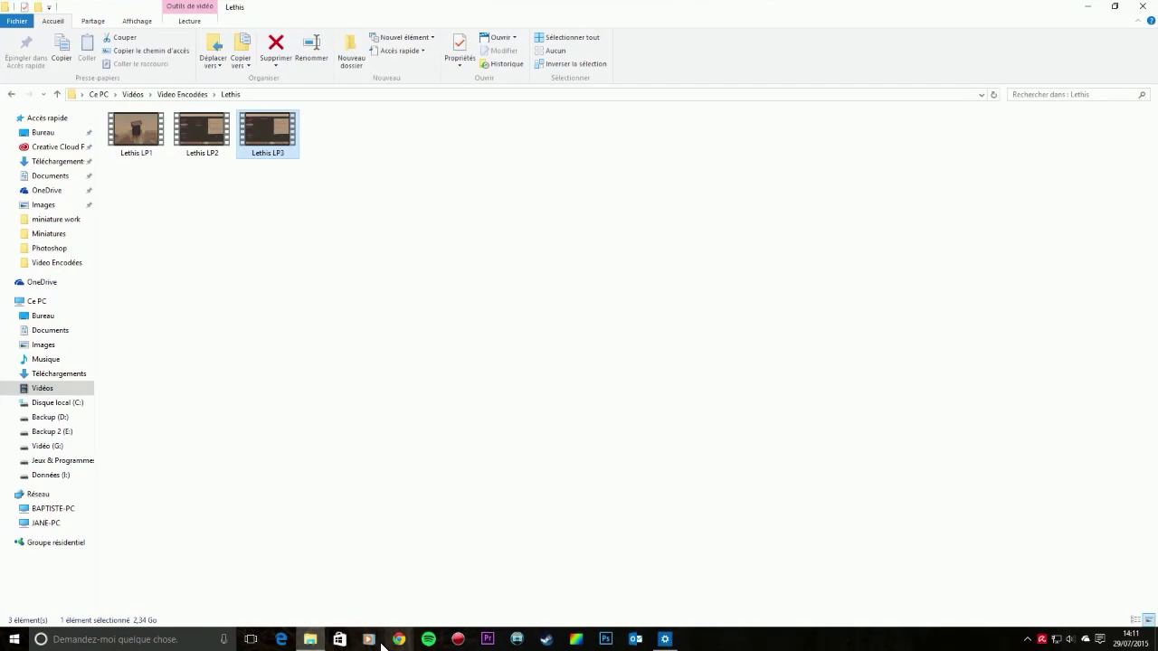
{"action": "left_click", "coordinate": [369, 641]}
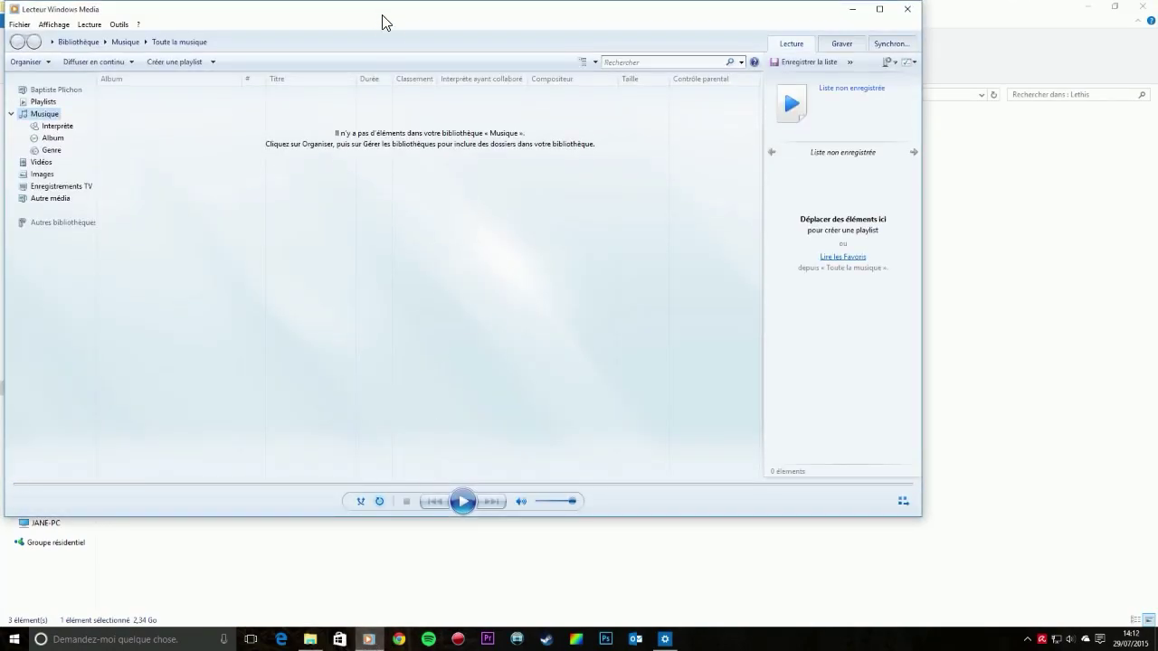
{"action": "left_click_drag", "start_coordinate": [382, 26], "coordinate": [1, 113]}
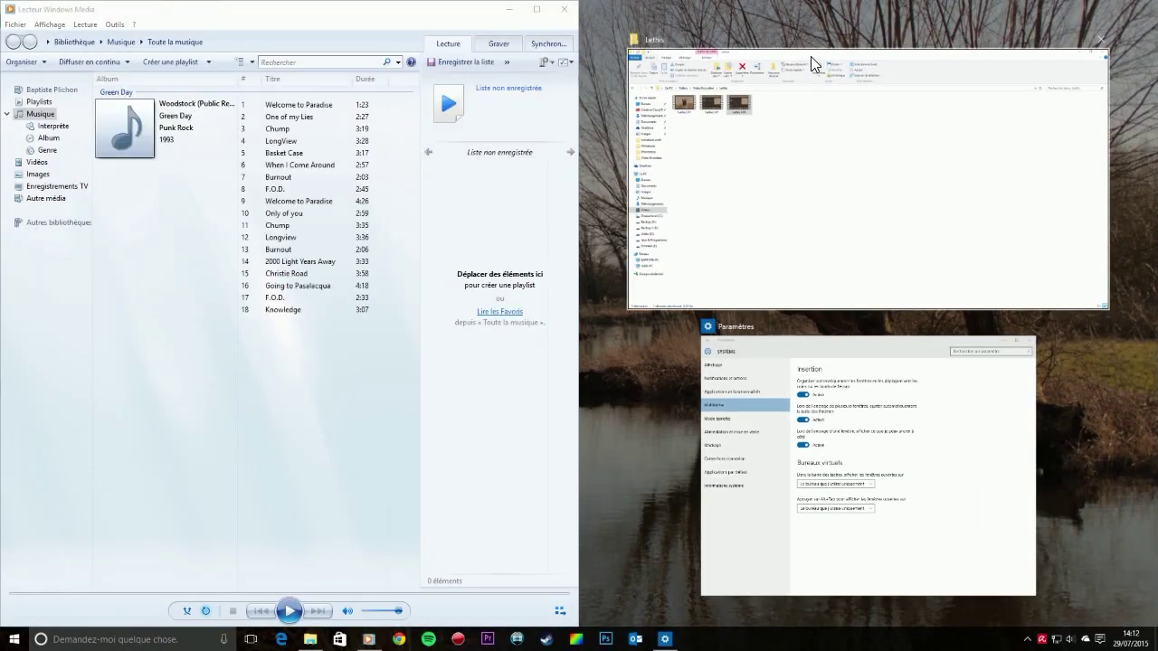
{"action": "left_click", "coordinate": [861, 357]}
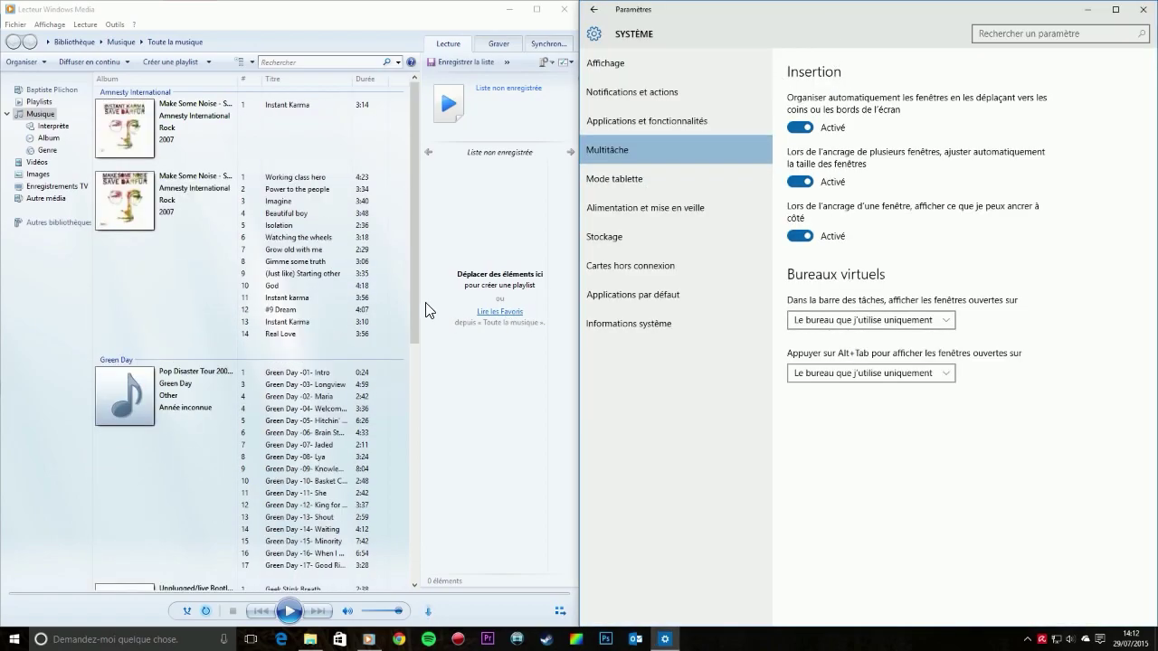
Look through the album list in Lecteur Windows Media while it is docked beside Paramètres
{"action": "left_click", "coordinate": [414, 123]}
{"action": "mouse_move", "coordinate": [415, 123]}
{"action": "left_mouse_down"}
{"action": "mouse_move", "coordinate": [426, 460]}
{"action": "mouse_move", "coordinate": [431, 134]}
{"action": "left_mouse_up"}
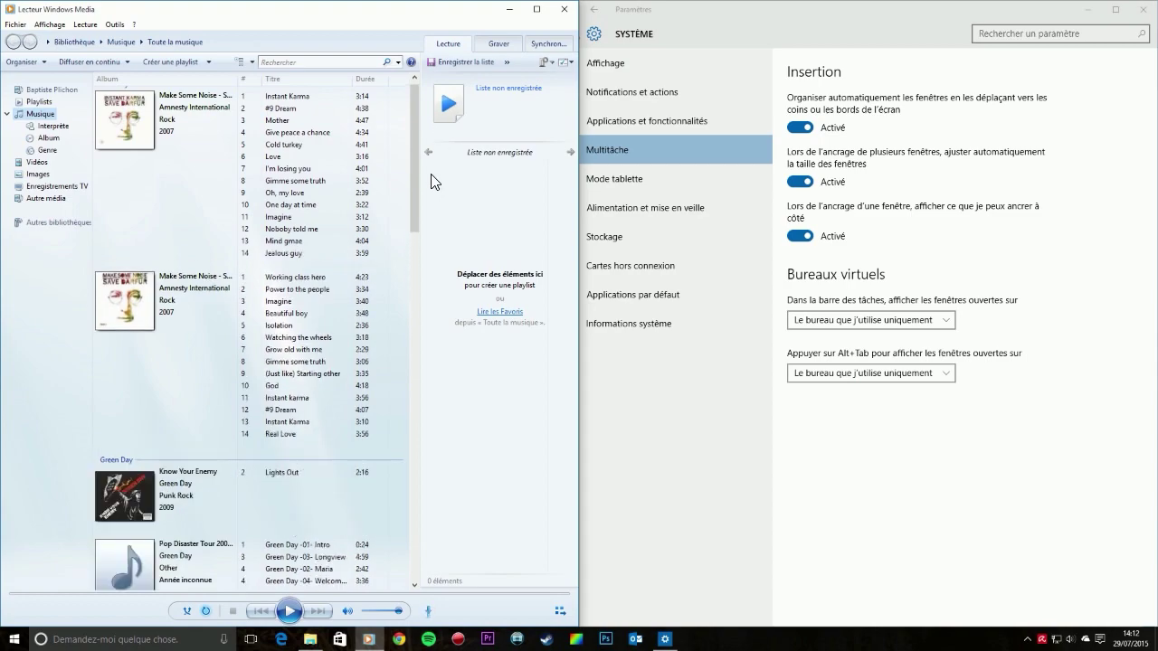
{"action": "scroll", "coordinate": [412, 235], "scroll_direction": "up", "scroll_amount": 1}
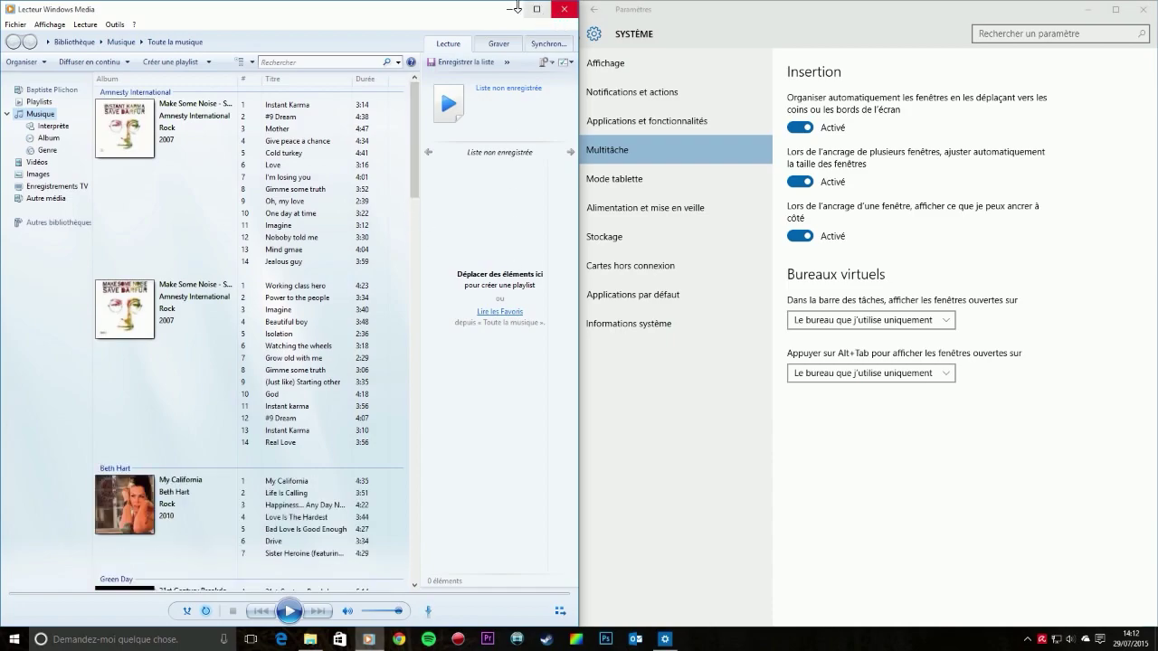
{"action": "left_click_drag", "start_coordinate": [406, 18], "coordinate": [1, 58]}
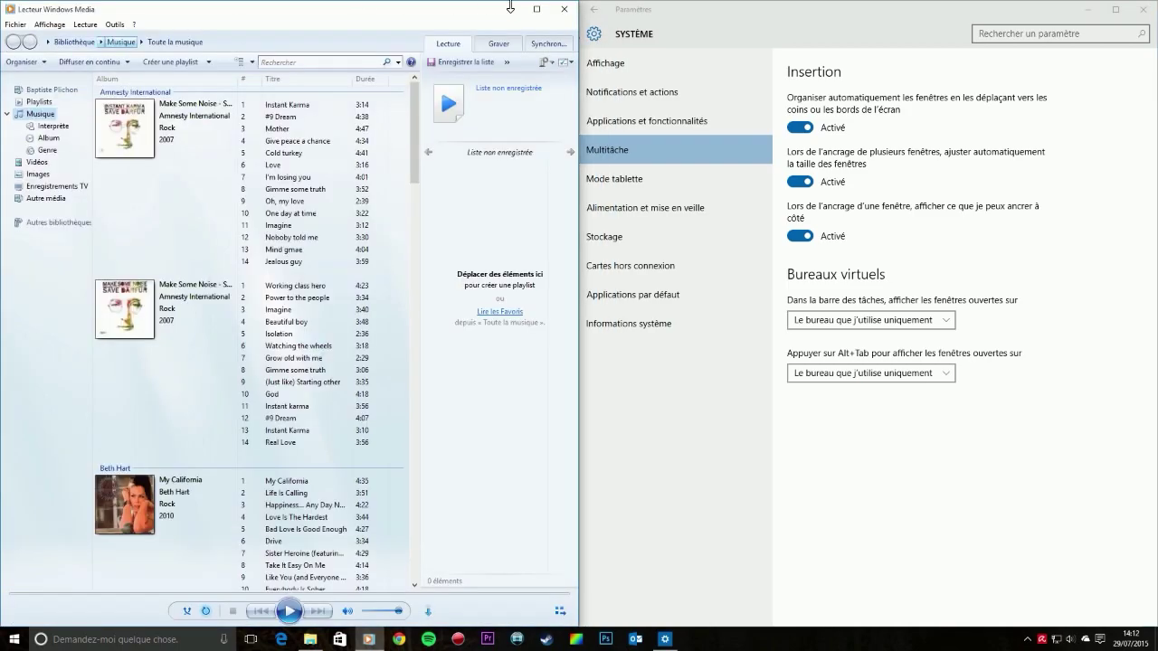
Close the Lecteur Windows Media, Paramètres and file explorer windows
{"action": "left_click", "coordinate": [565, 11]}
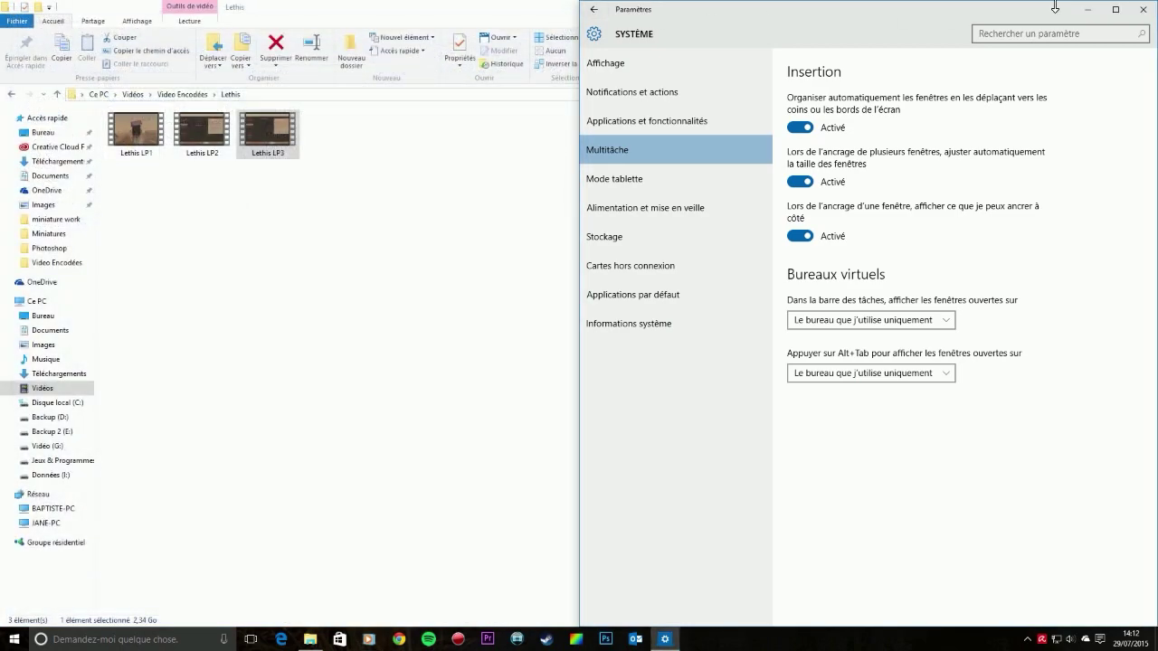
{"action": "left_click", "coordinate": [1143, 9]}
{"action": "left_click", "coordinate": [1143, 6]}
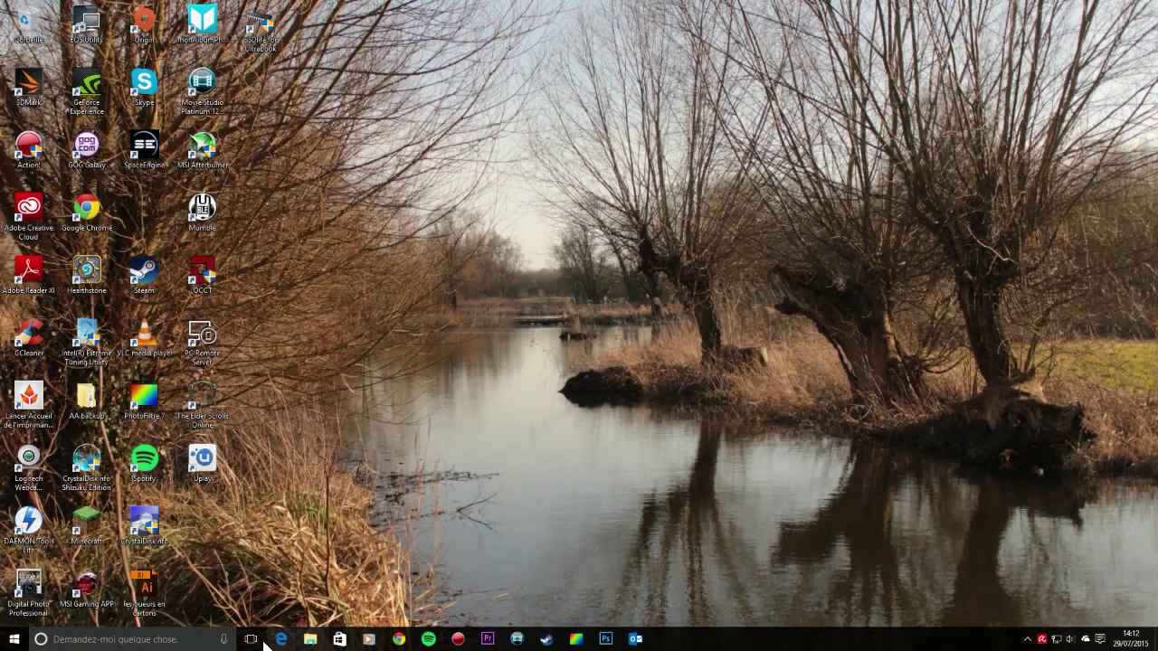
Look through the Start menu tiles and launch Microsoft Edge
{"action": "left_click", "coordinate": [14, 639]}
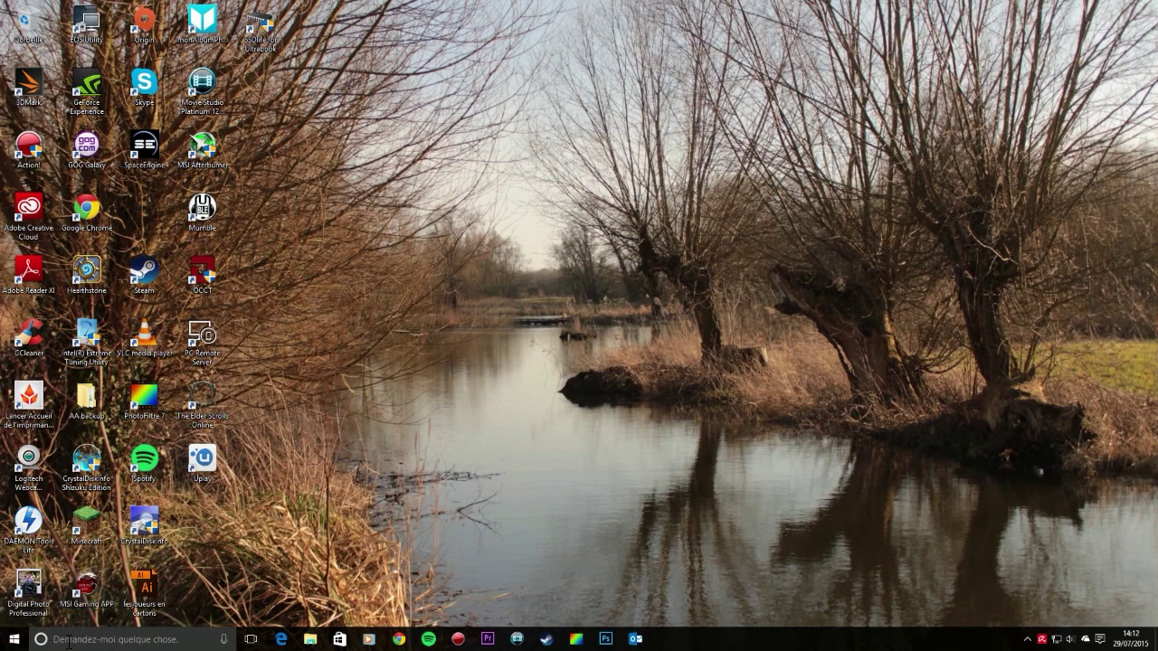
{"action": "scroll", "coordinate": [190, 508], "scroll_direction": "down", "scroll_amount": 5}
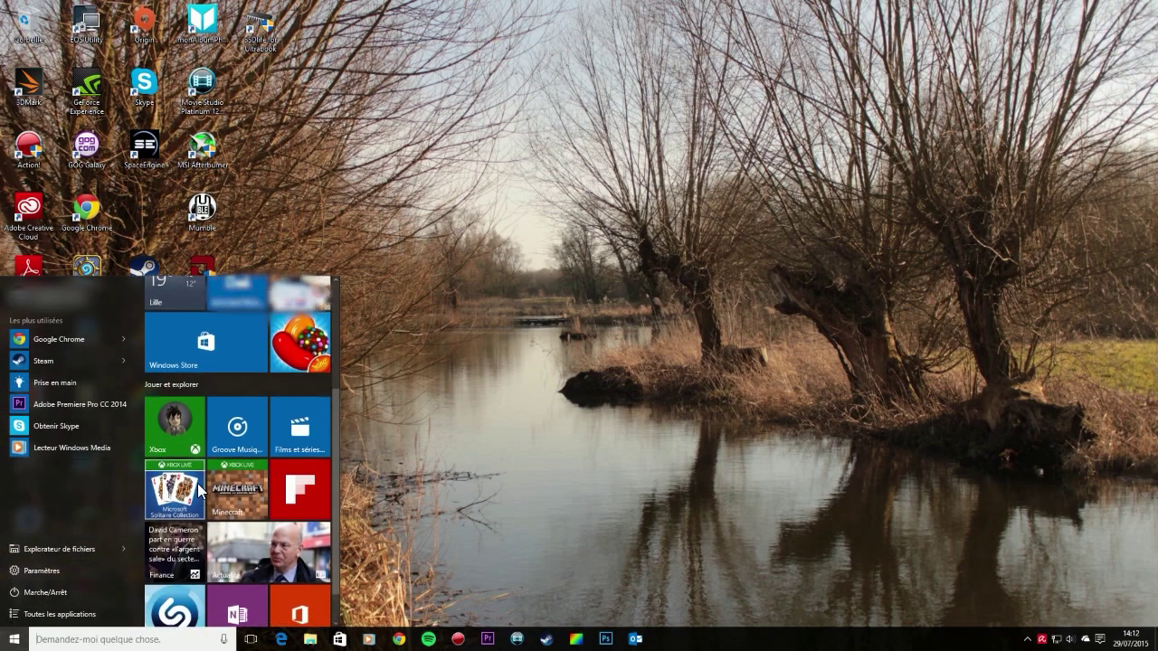
{"action": "scroll", "coordinate": [306, 408], "scroll_direction": "up", "scroll_amount": 4}
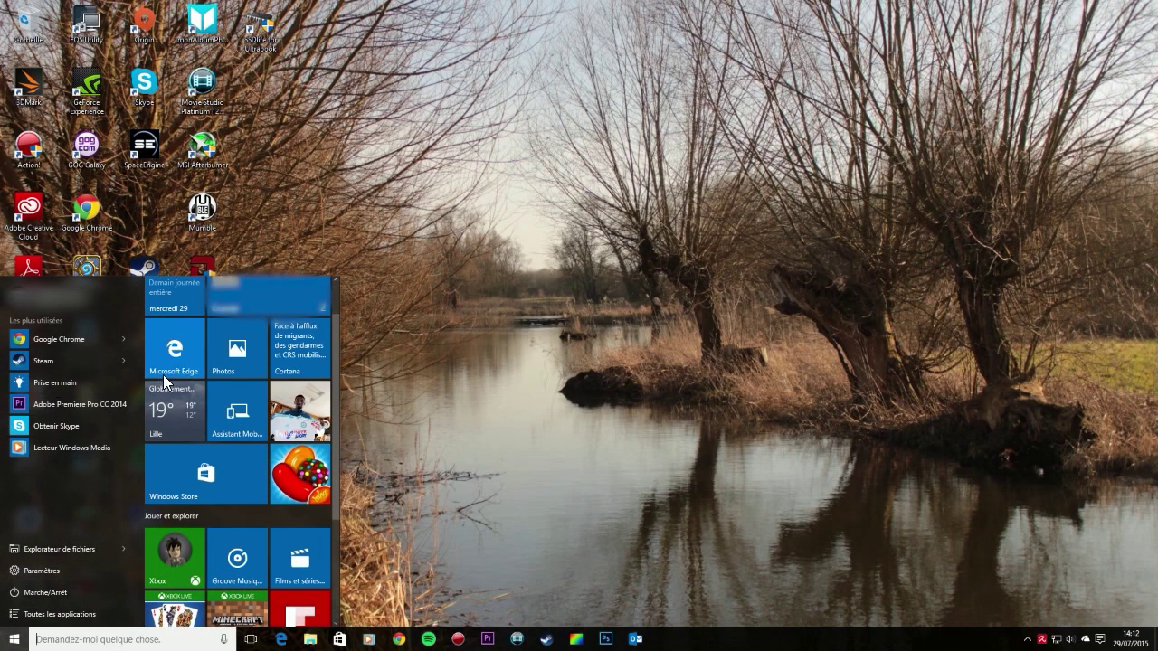
{"action": "scroll", "coordinate": [271, 389], "scroll_direction": "down", "scroll_amount": 2}
{"action": "scroll", "coordinate": [277, 401], "scroll_direction": "up", "scroll_amount": 3}
{"action": "scroll", "coordinate": [246, 411], "scroll_direction": "down", "scroll_amount": 1}
{"action": "scroll", "coordinate": [246, 411], "scroll_direction": "up", "scroll_amount": 1}
{"action": "left_click", "coordinate": [173, 302]}
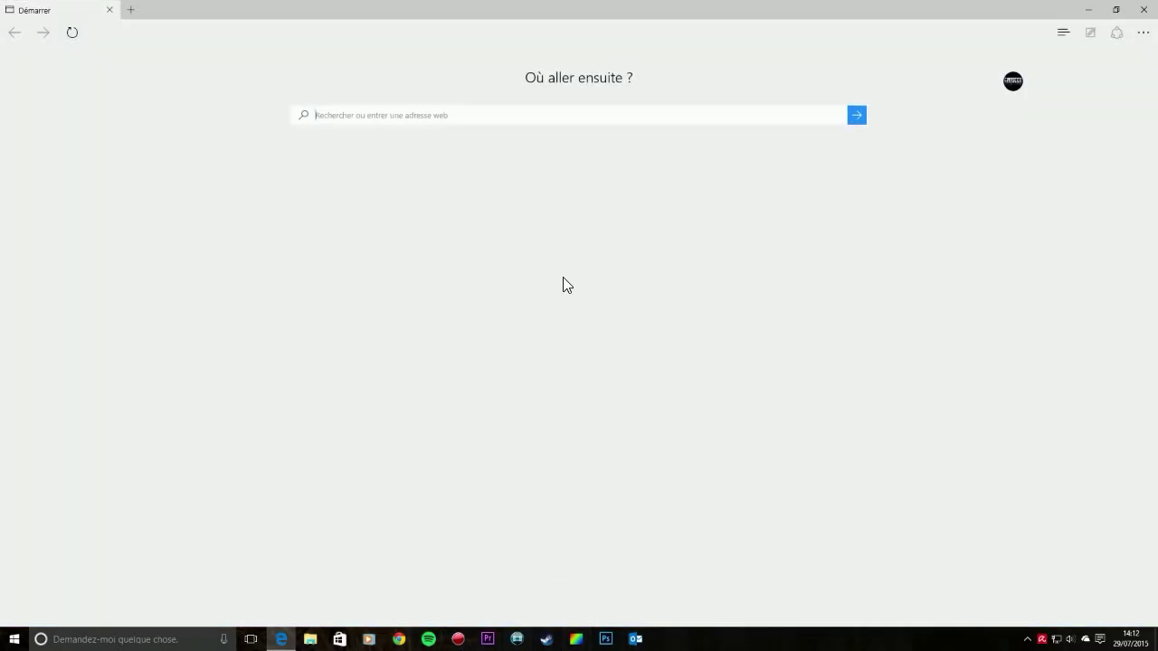
Look through the MSN news feed on the browser's start page, from top to bottom and back
{"action": "scroll", "coordinate": [663, 409], "scroll_direction": "down", "scroll_amount": 15}
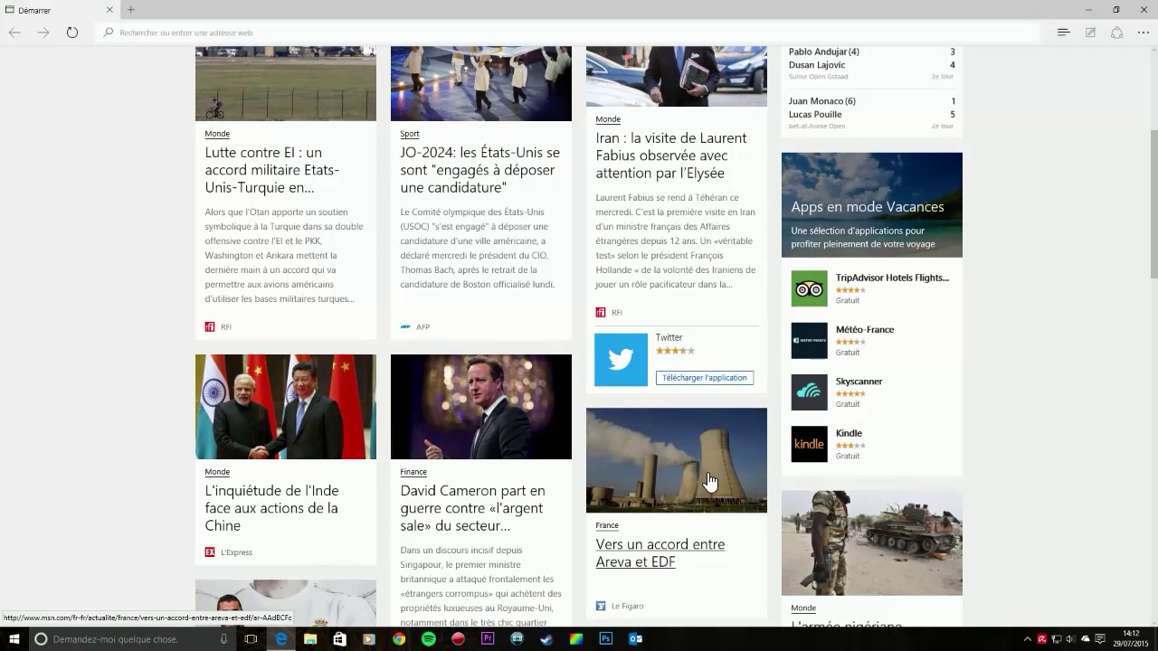
{"action": "scroll", "coordinate": [693, 416], "scroll_direction": "down", "scroll_amount": 8}
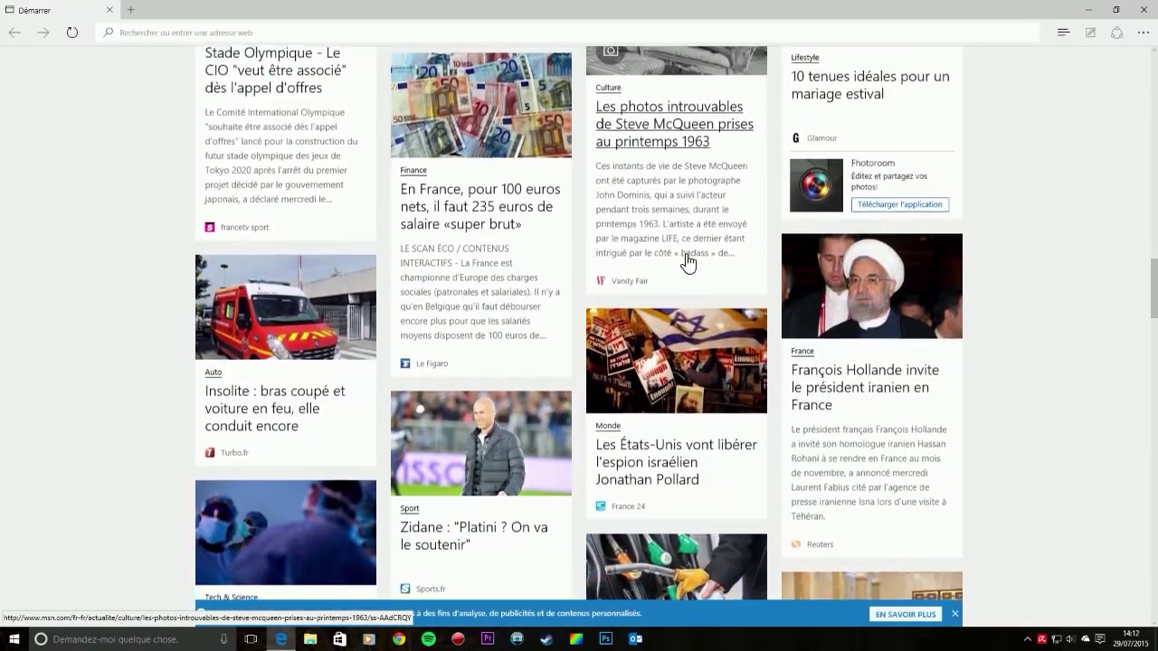
{"action": "scroll", "coordinate": [727, 249], "scroll_direction": "down", "scroll_amount": 15}
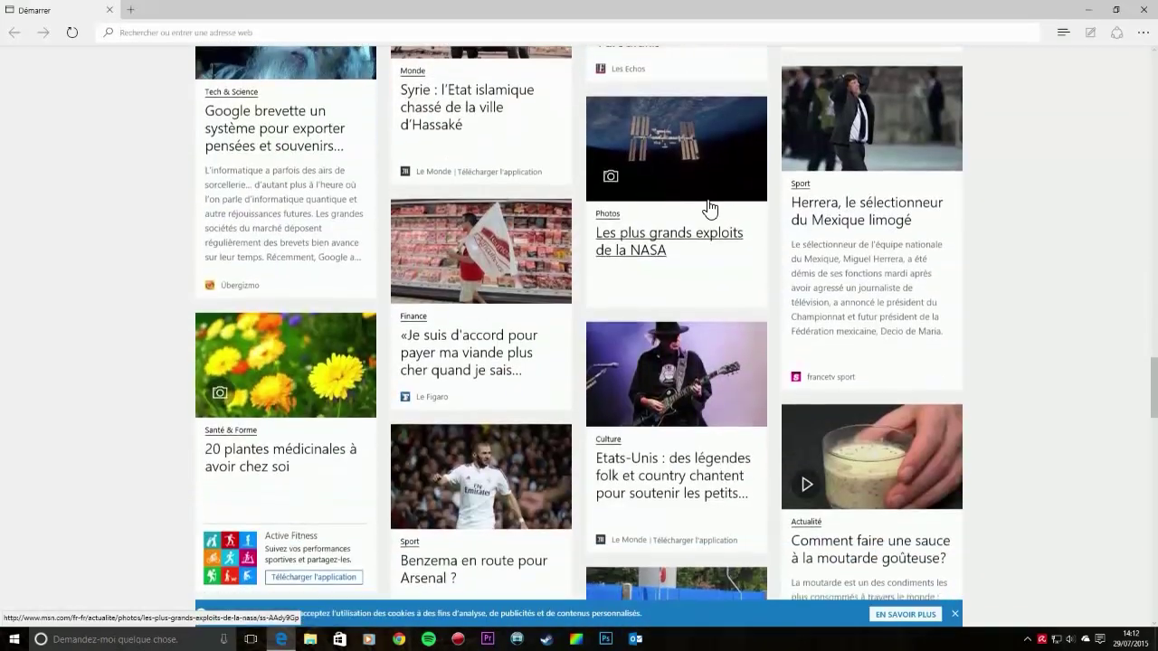
{"action": "scroll", "coordinate": [715, 222], "scroll_direction": "down", "scroll_amount": 4}
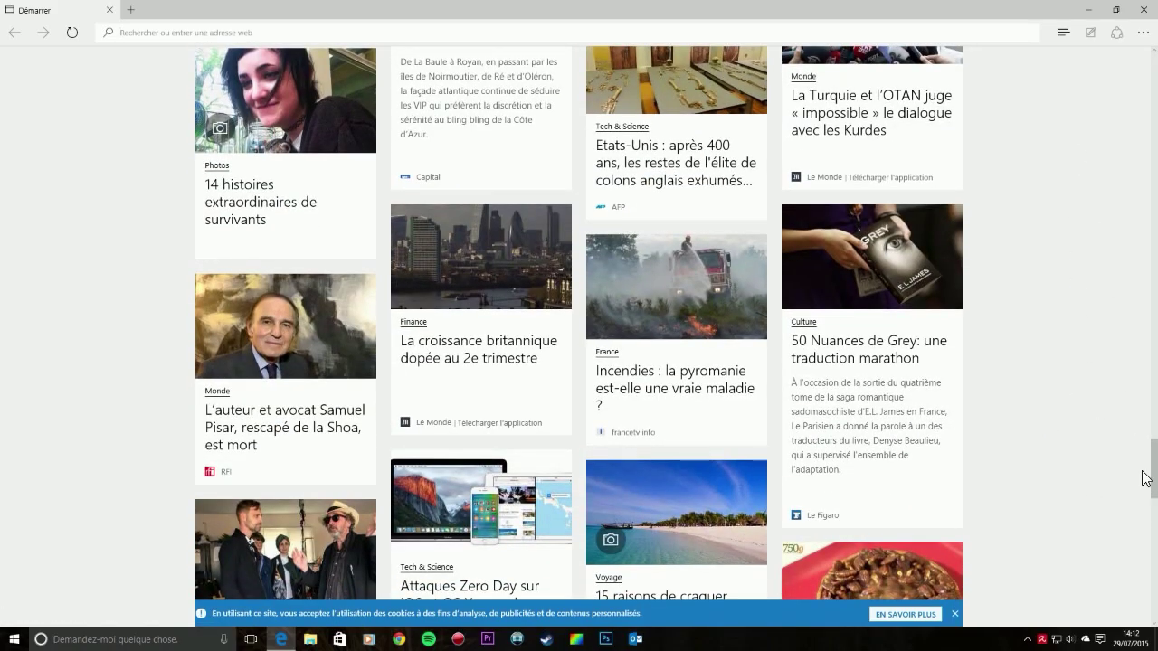
{"action": "left_click_drag", "start_coordinate": [1153, 462], "coordinate": [1156, 512]}
{"action": "left_click_drag", "start_coordinate": [1155, 597], "coordinate": [1057, 35]}
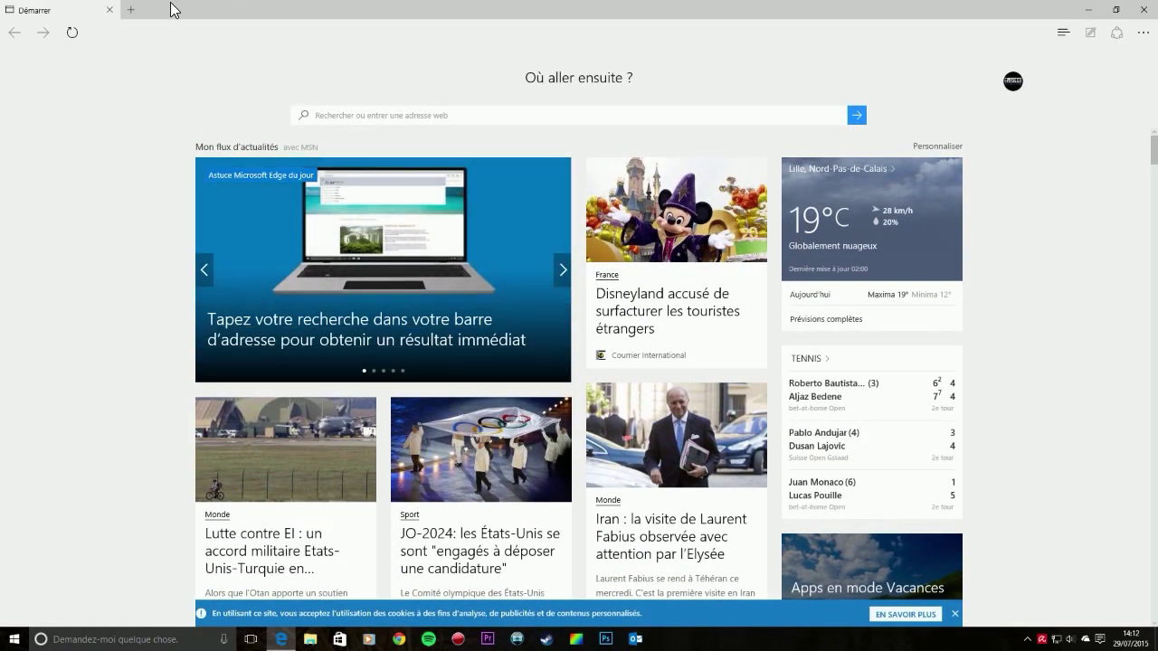
Search for "youtube" in a new tab and open the YouTube site from the results
{"action": "left_click", "coordinate": [131, 10]}
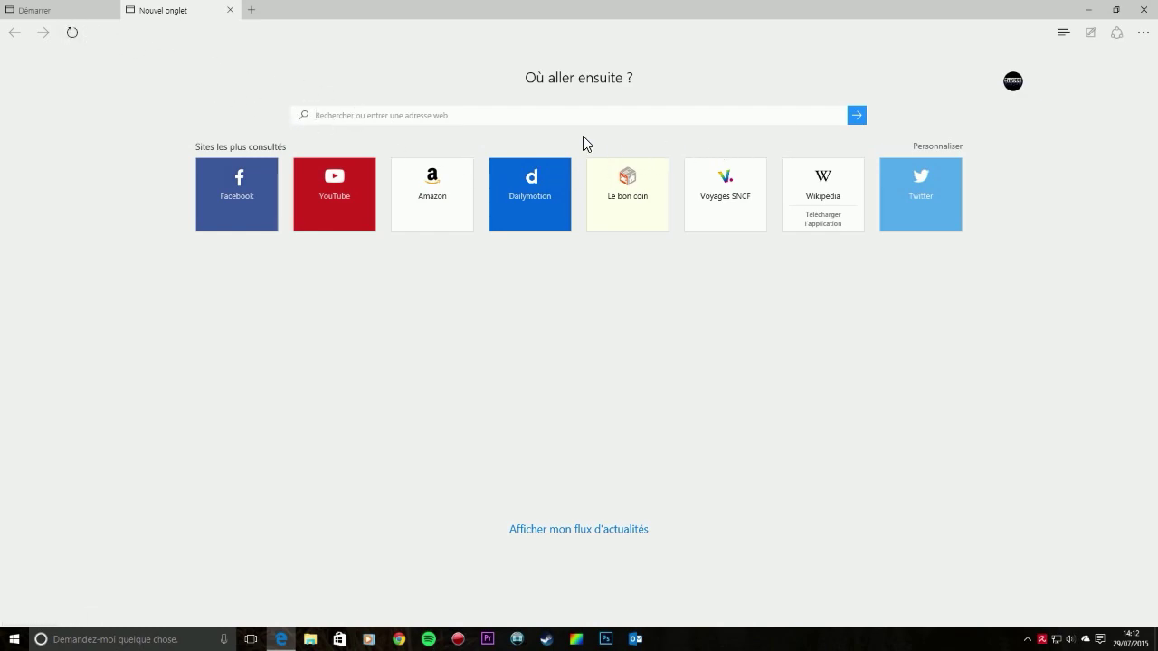
{"action": "left_click", "coordinate": [481, 114]}
{"action": "type", "text": "youtube"}
{"action": "key", "text": "Return"}
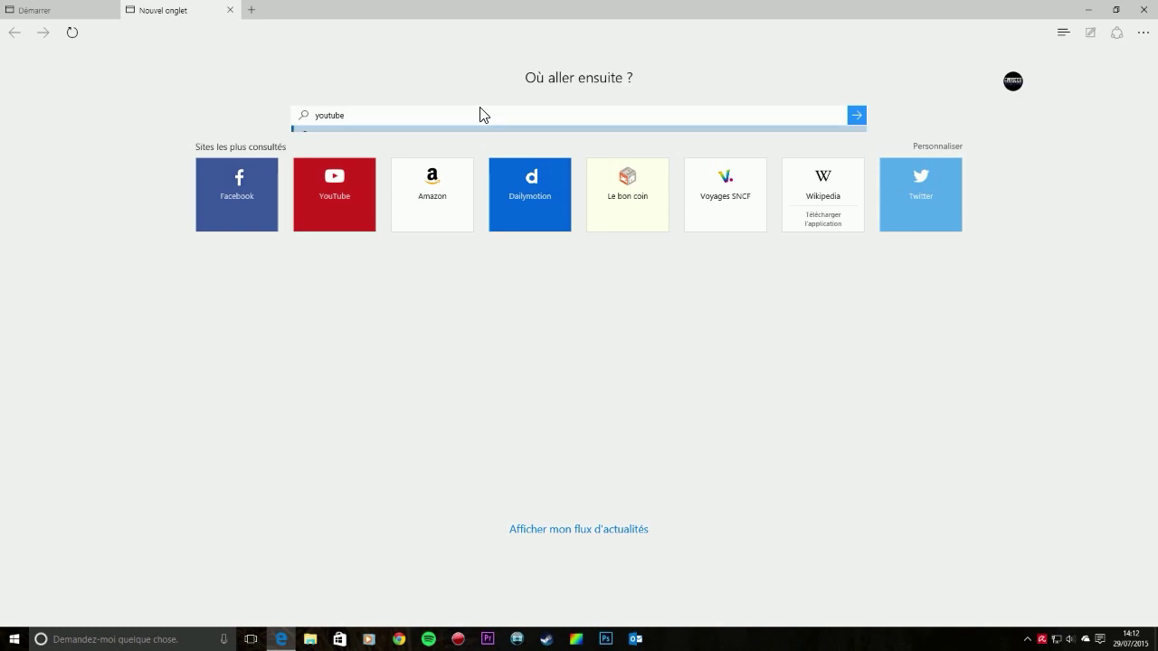
{"action": "left_click", "coordinate": [93, 161]}
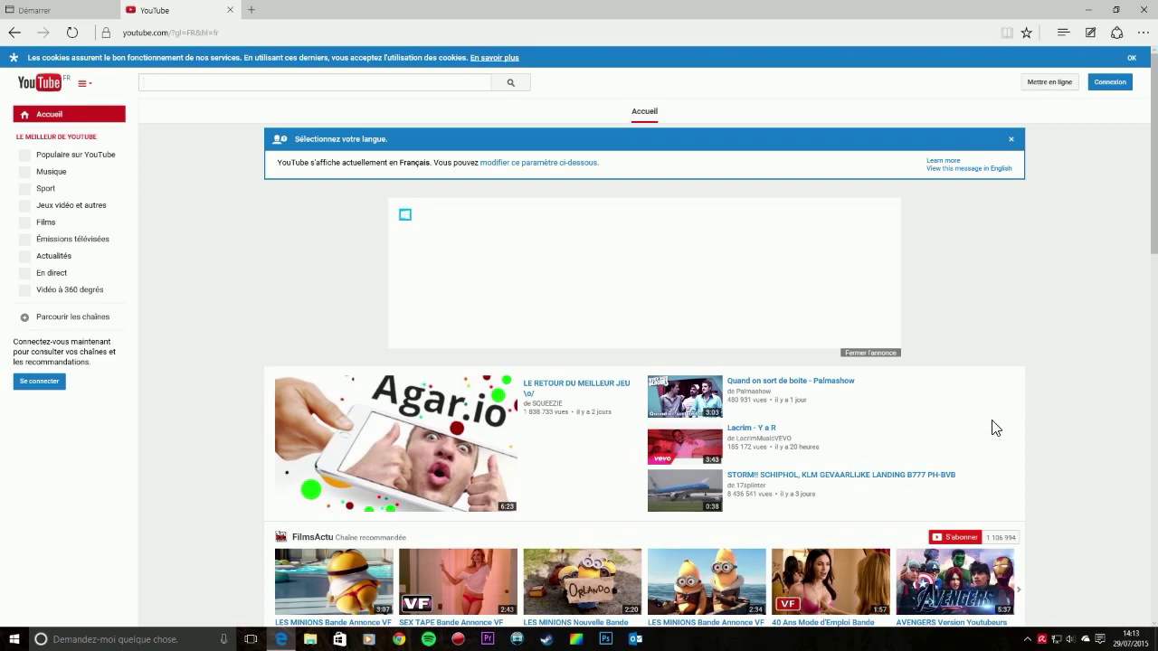
Look through the recommended channels and popular videos on the YouTube home page
{"action": "scroll", "coordinate": [986, 312], "scroll_direction": "down", "scroll_amount": 15}
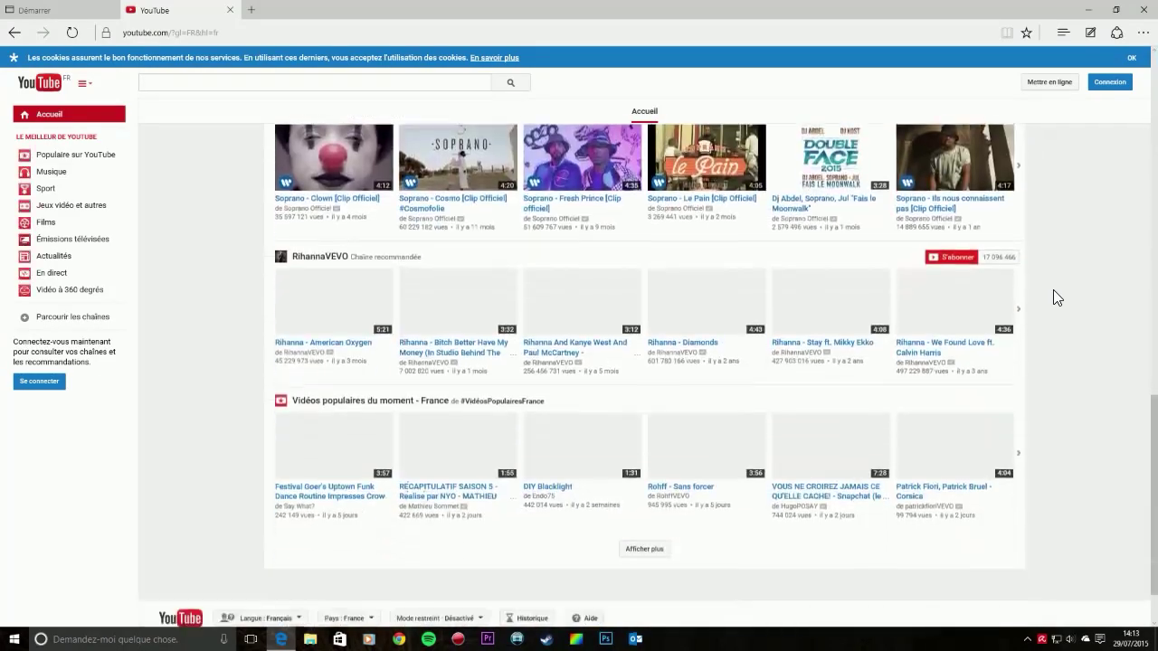
{"action": "scroll", "coordinate": [1057, 317], "scroll_direction": "up", "scroll_amount": 10}
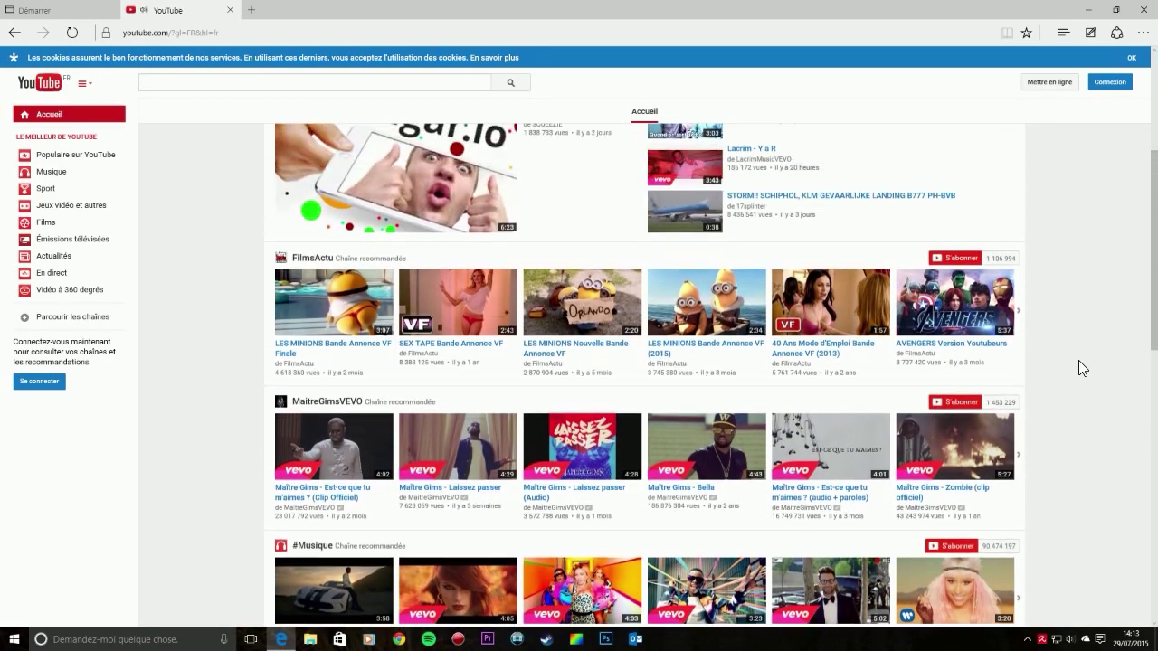
{"action": "scroll", "coordinate": [1080, 362], "scroll_direction": "down", "scroll_amount": 2}
{"action": "scroll", "coordinate": [1074, 353], "scroll_direction": "down", "scroll_amount": 7}
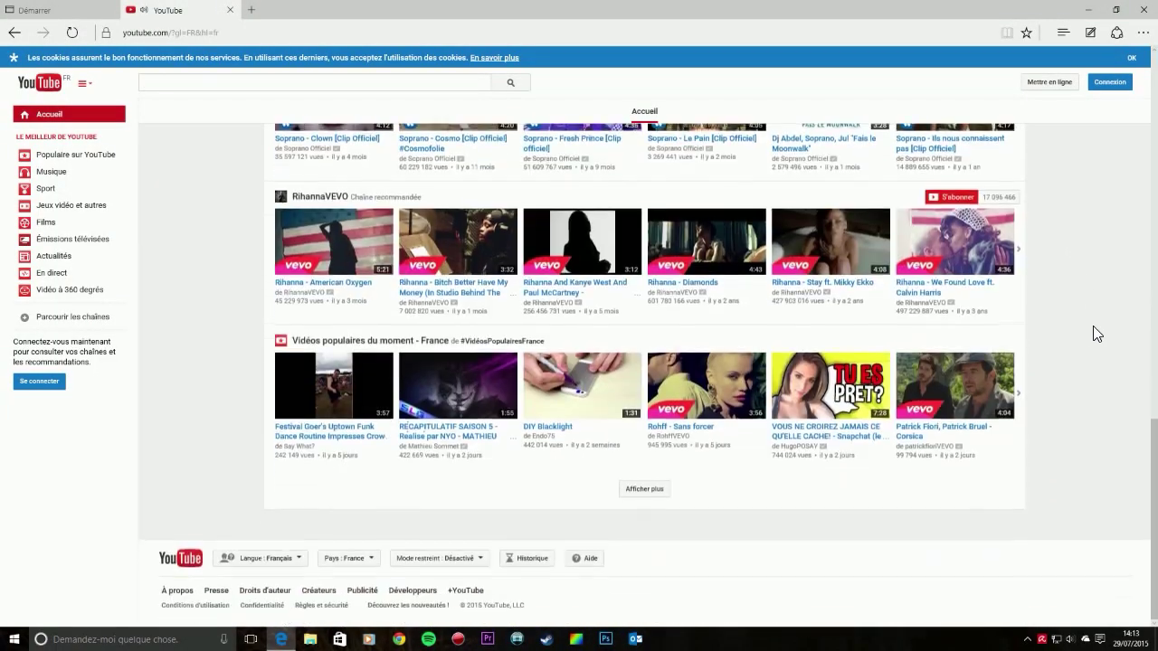
{"action": "scroll", "coordinate": [1106, 362], "scroll_direction": "up", "scroll_amount": 15}
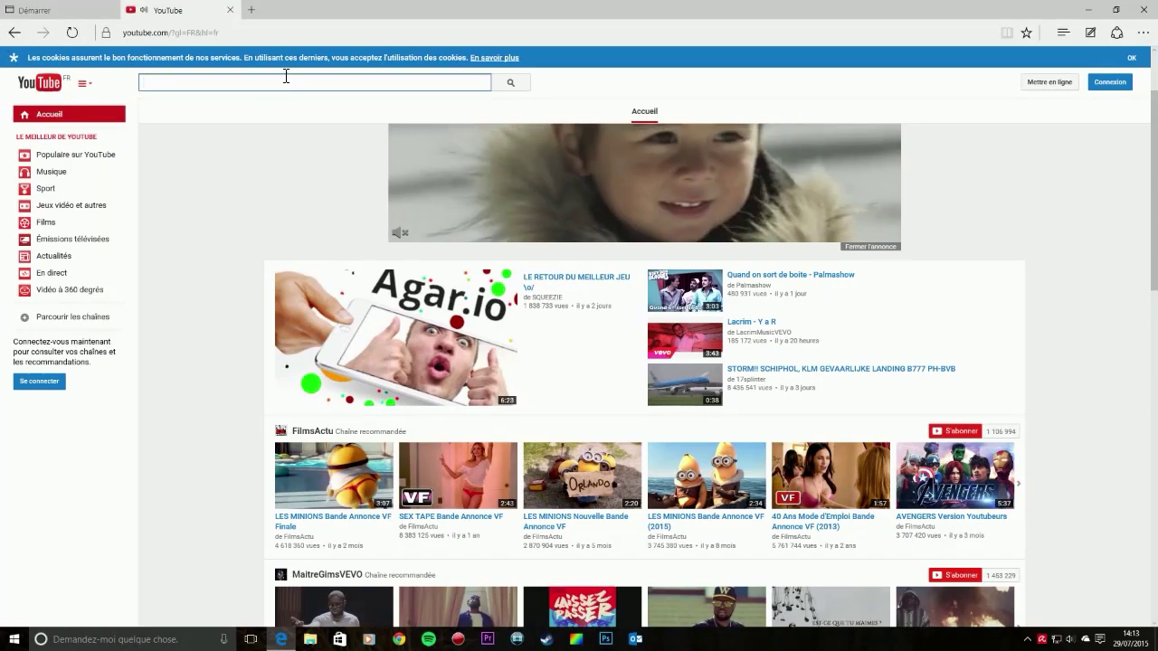
Open twitter.com in another new tab
{"action": "left_click", "coordinate": [252, 11]}
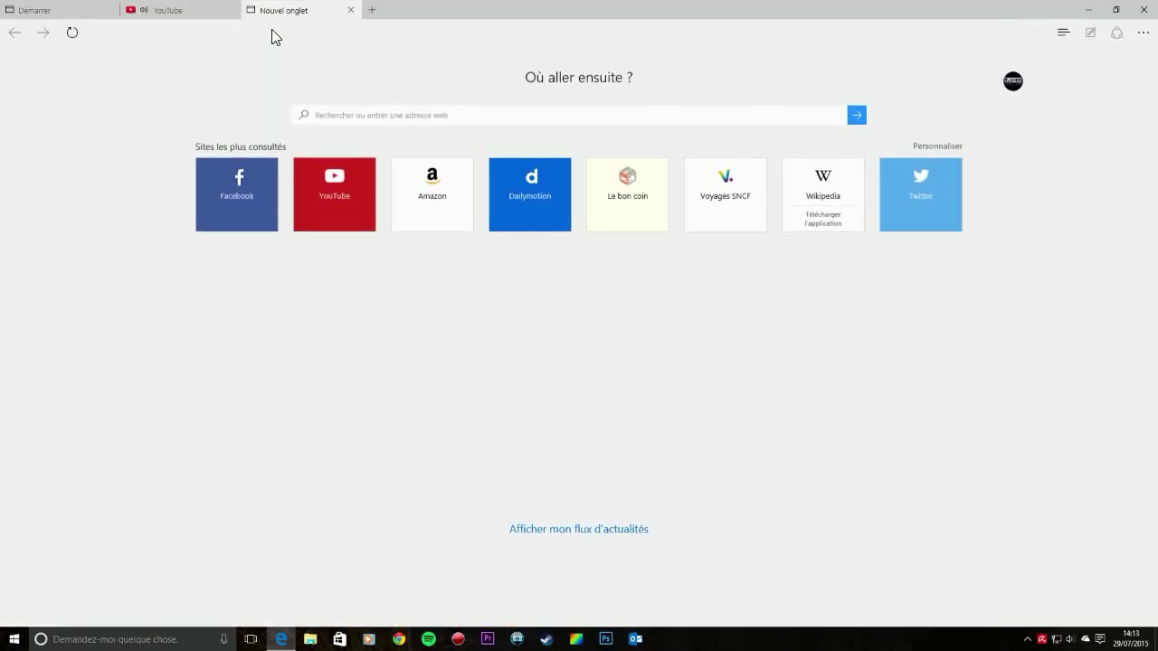
{"action": "type", "text": "tw"}
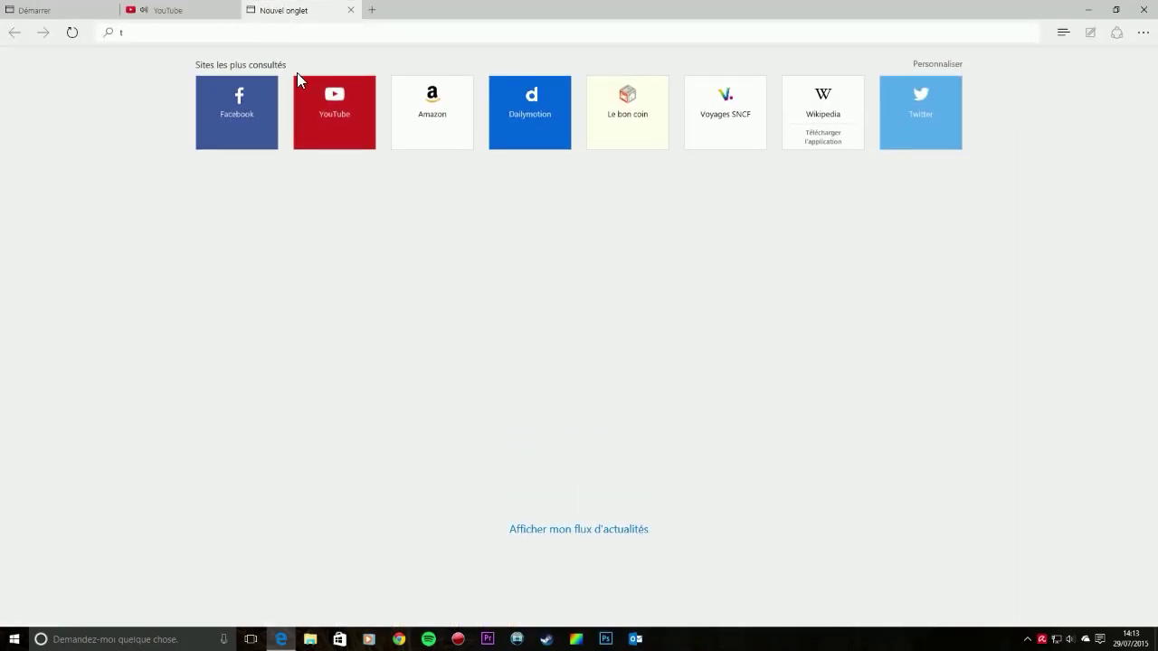
{"action": "key", "text": "BackSpace"}
{"action": "type", "text": "w"}
{"action": "key", "text": "BackSpace"}
{"action": "type", "text": "wit"}
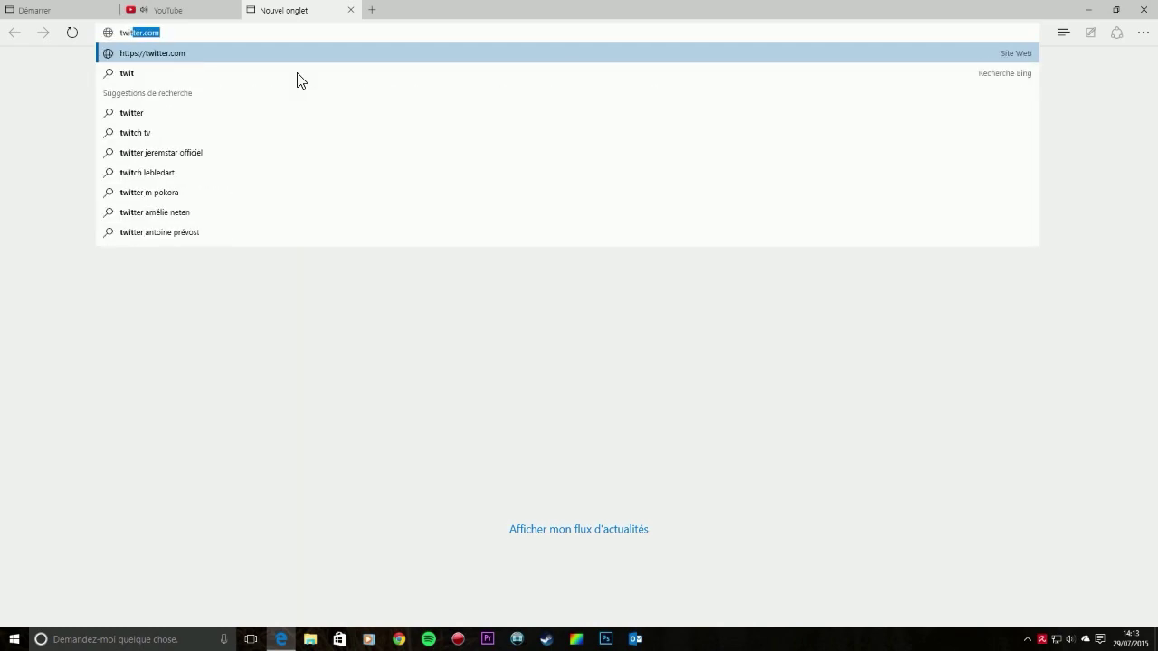
{"action": "key", "text": "Return"}
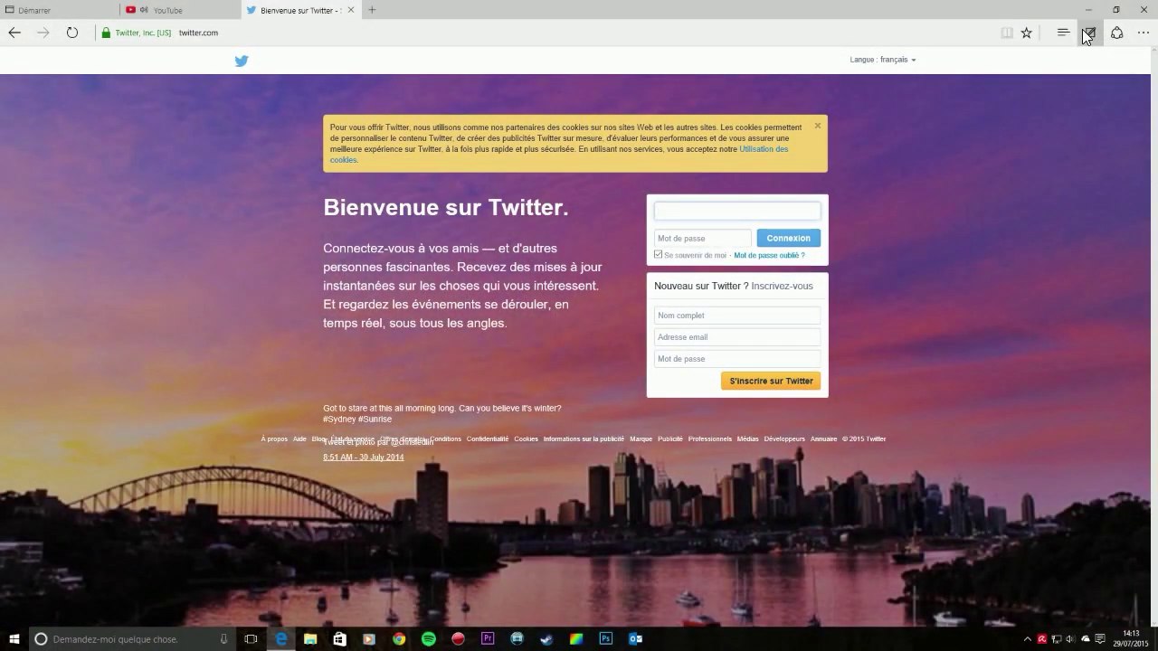
Start a web note on the Twitter page and scribble freehand across it with the yellow highlighter
{"action": "left_click", "coordinate": [1090, 32]}
{"action": "left_click", "coordinate": [39, 35]}
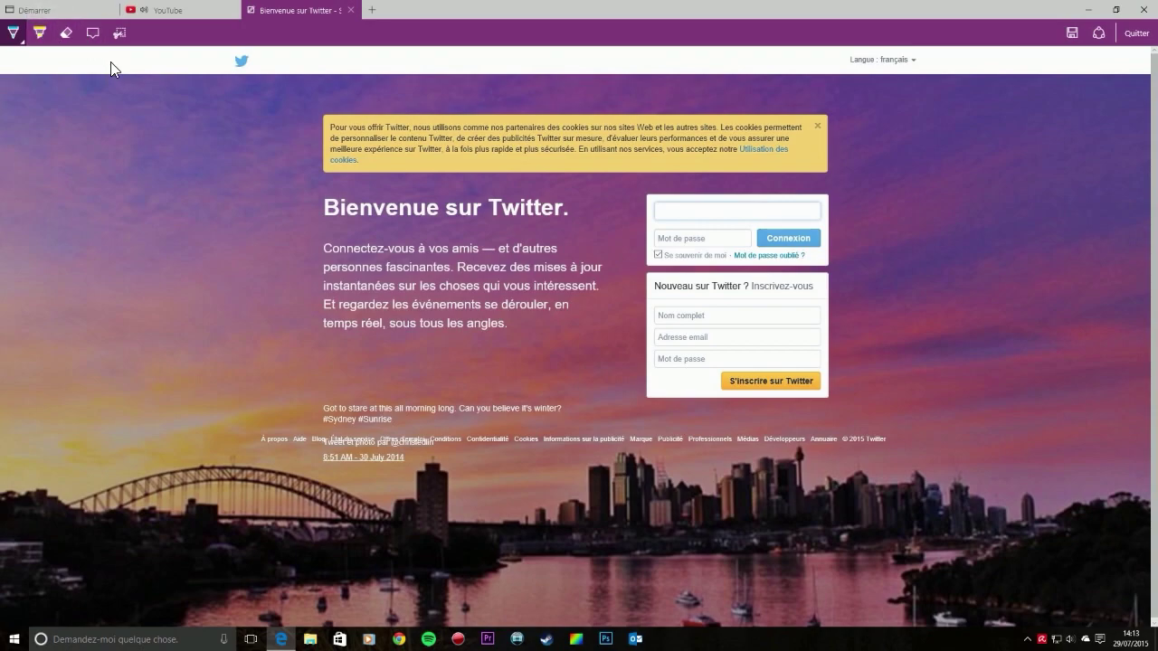
{"action": "left_click", "coordinate": [43, 36]}
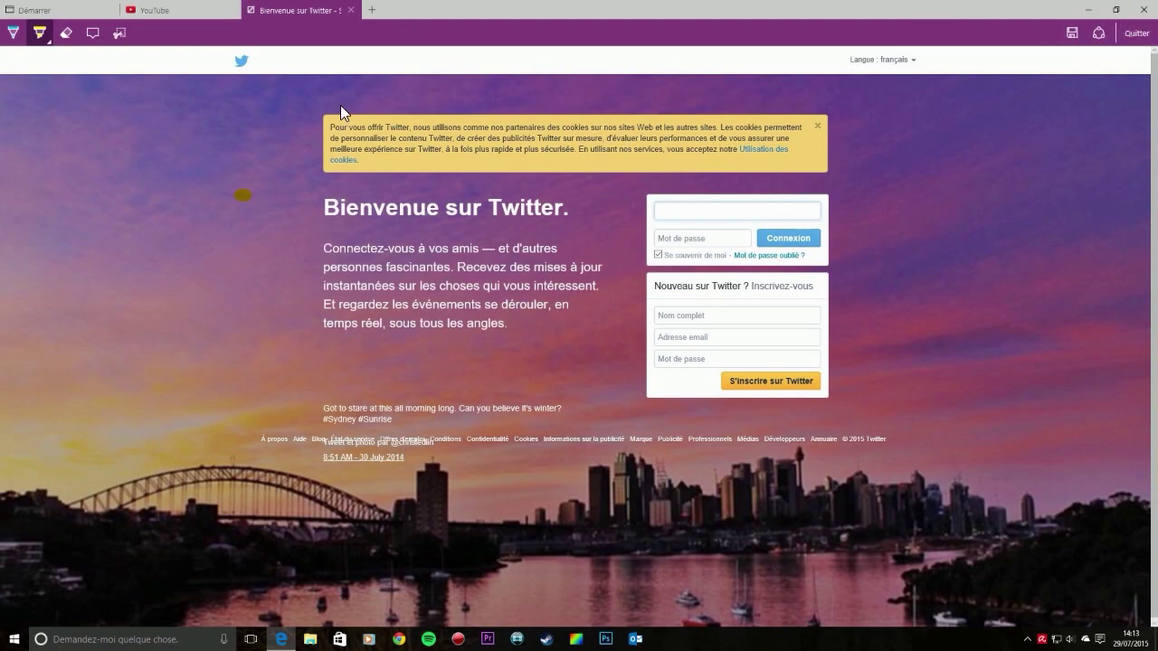
{"action": "mouse_move", "coordinate": [469, 285]}
{"action": "left_mouse_down"}
{"action": "mouse_move", "coordinate": [538, 166]}
{"action": "mouse_move", "coordinate": [863, 246]}
{"action": "mouse_move", "coordinate": [529, 222]}
{"action": "left_mouse_up"}
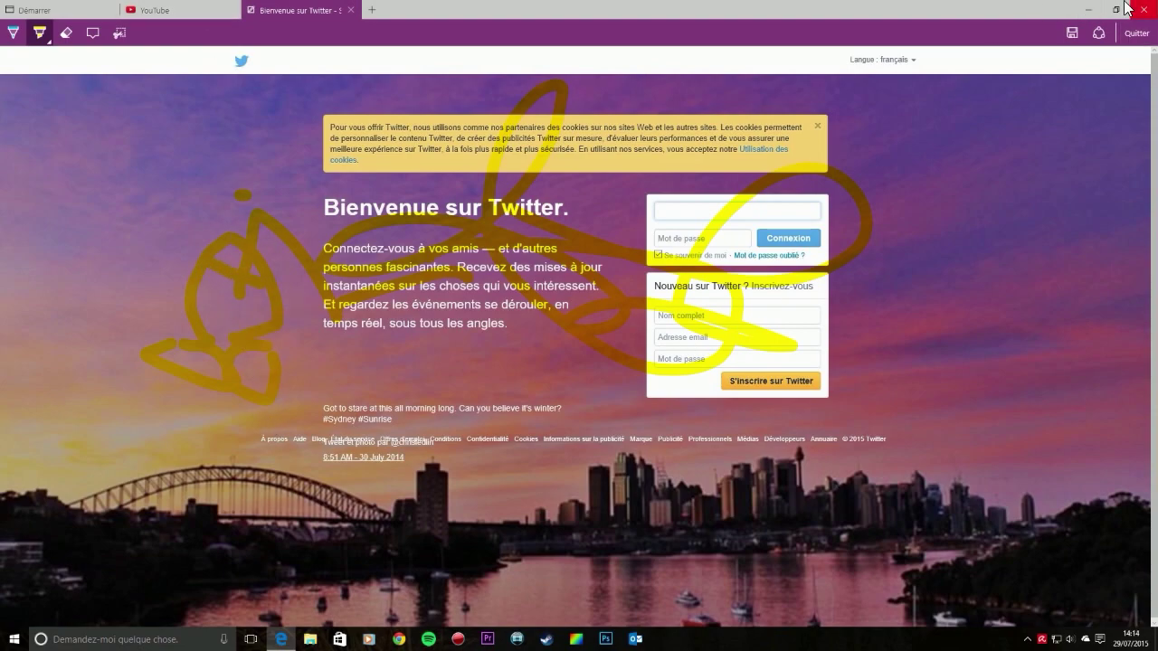
Close the annotated Twitter tab, then close the browser with all its remaining tabs
{"action": "left_click", "coordinate": [351, 9]}
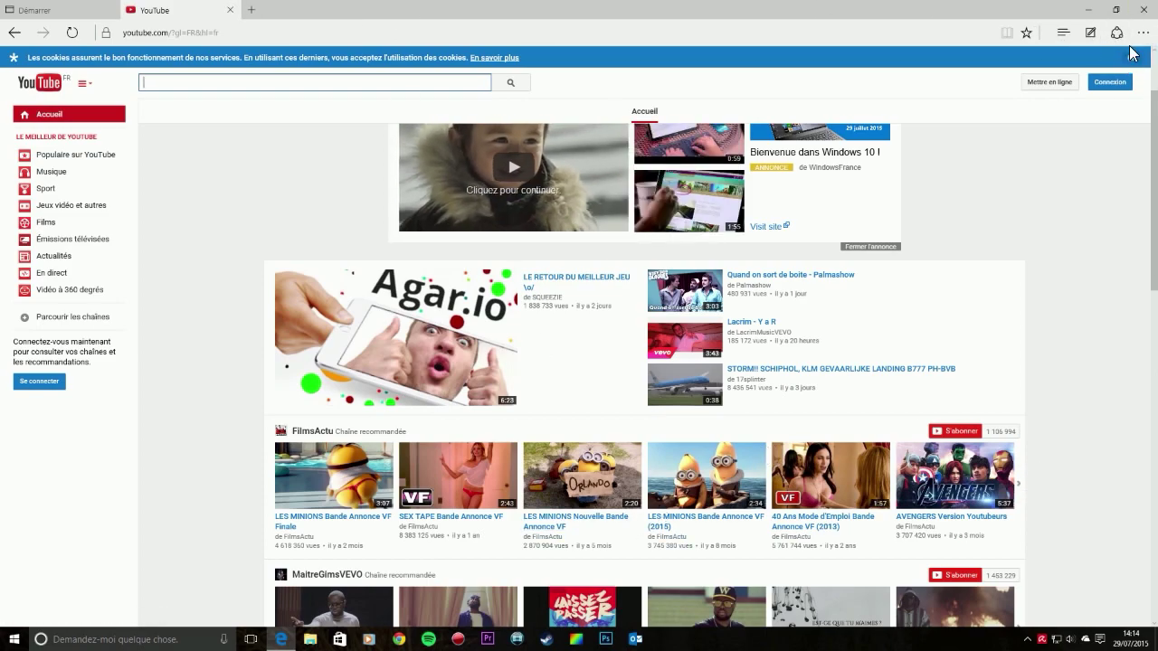
{"action": "left_click", "coordinate": [1145, 10]}
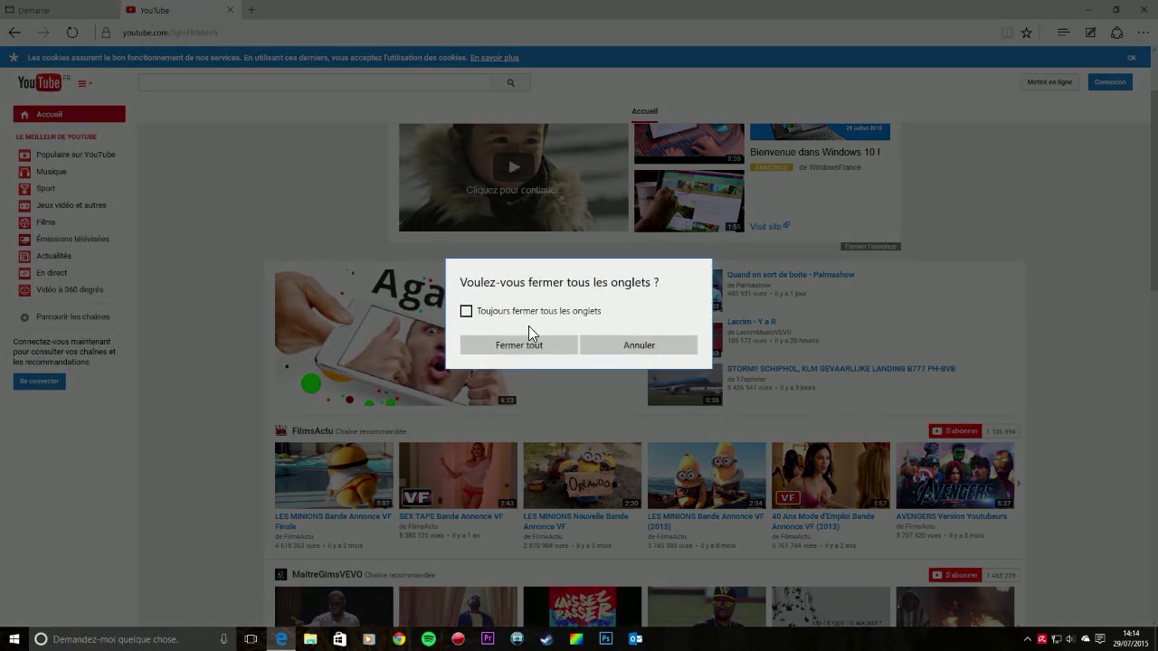
{"action": "left_click", "coordinate": [508, 346]}
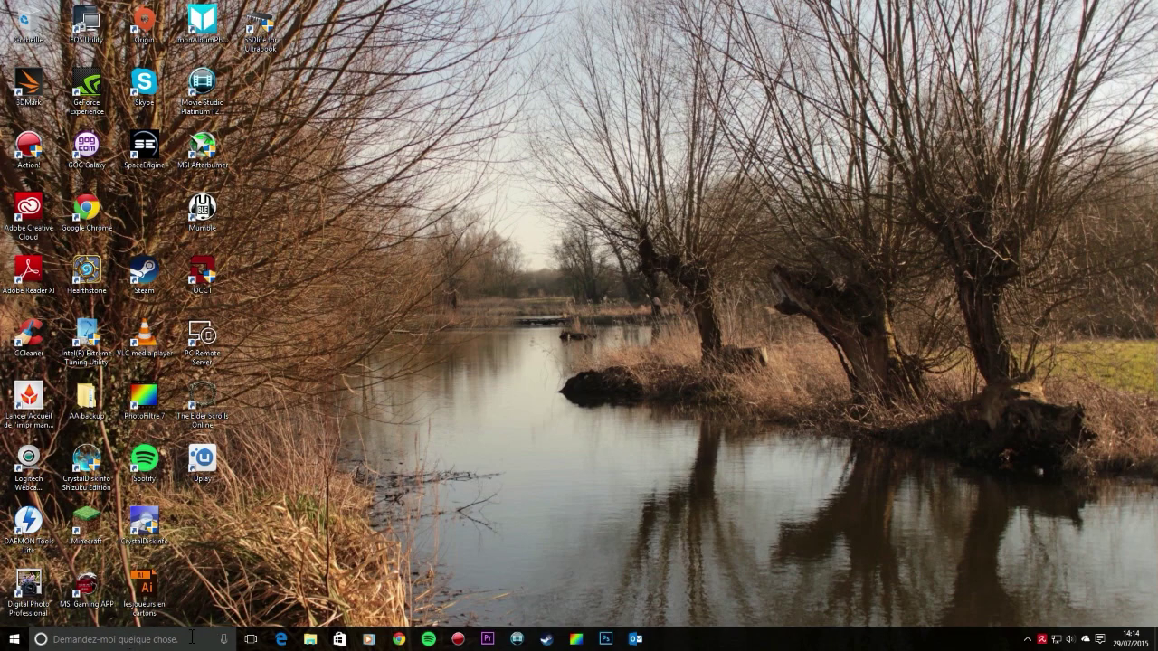
Set up the Microphone (H4 Audio) for Cortana by completing the microphone configuration wizard
{"action": "left_click", "coordinate": [226, 639]}
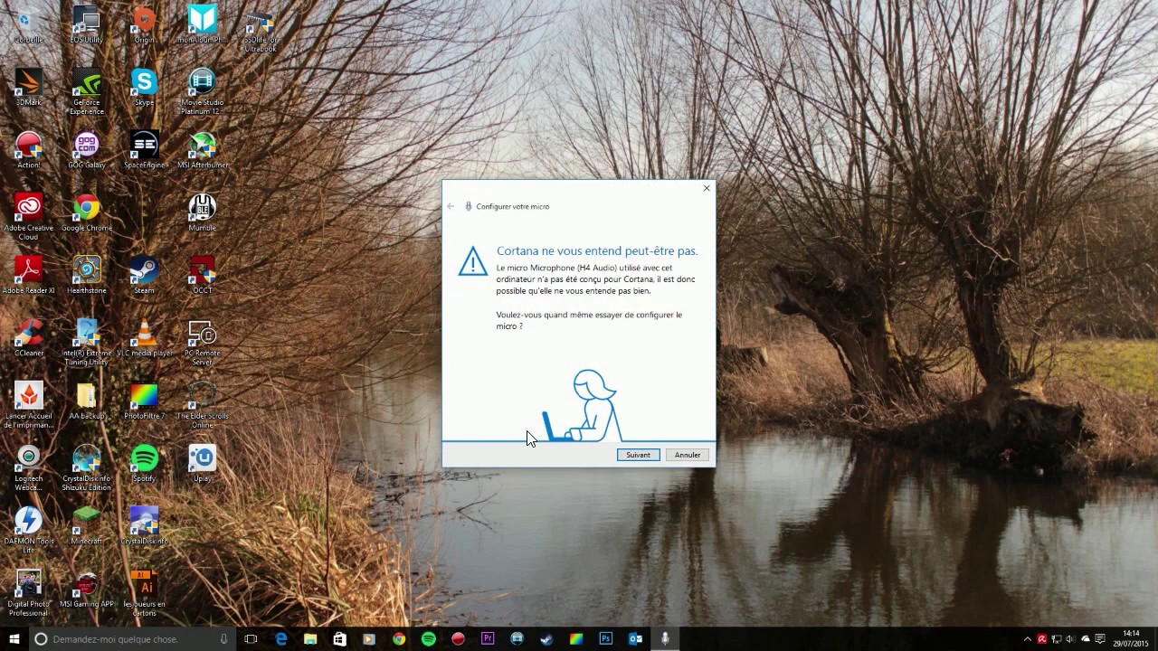
{"action": "left_click", "coordinate": [640, 456]}
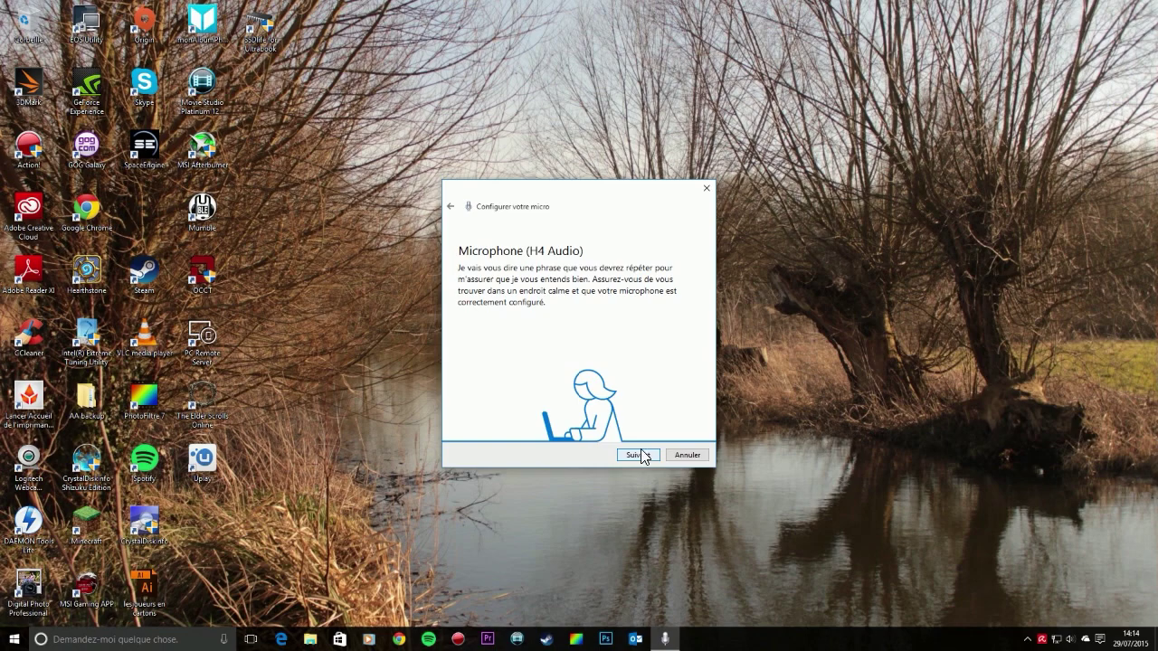
{"action": "left_click", "coordinate": [631, 456]}
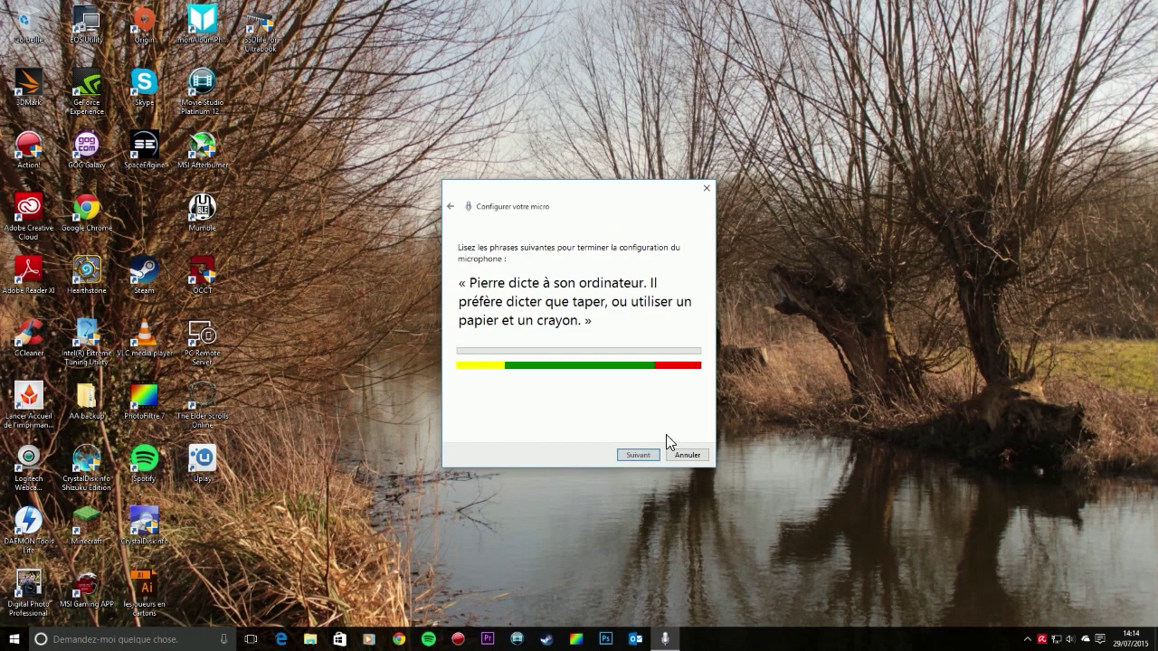
{"action": "left_click", "coordinate": [637, 456]}
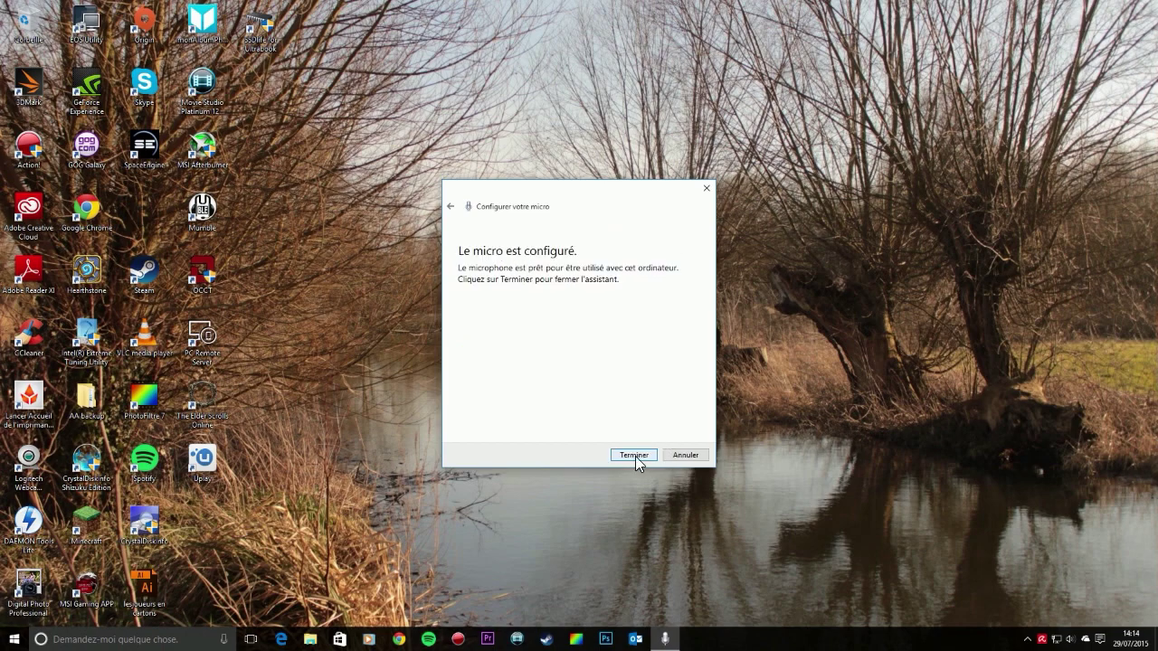
{"action": "left_click", "coordinate": [634, 455]}
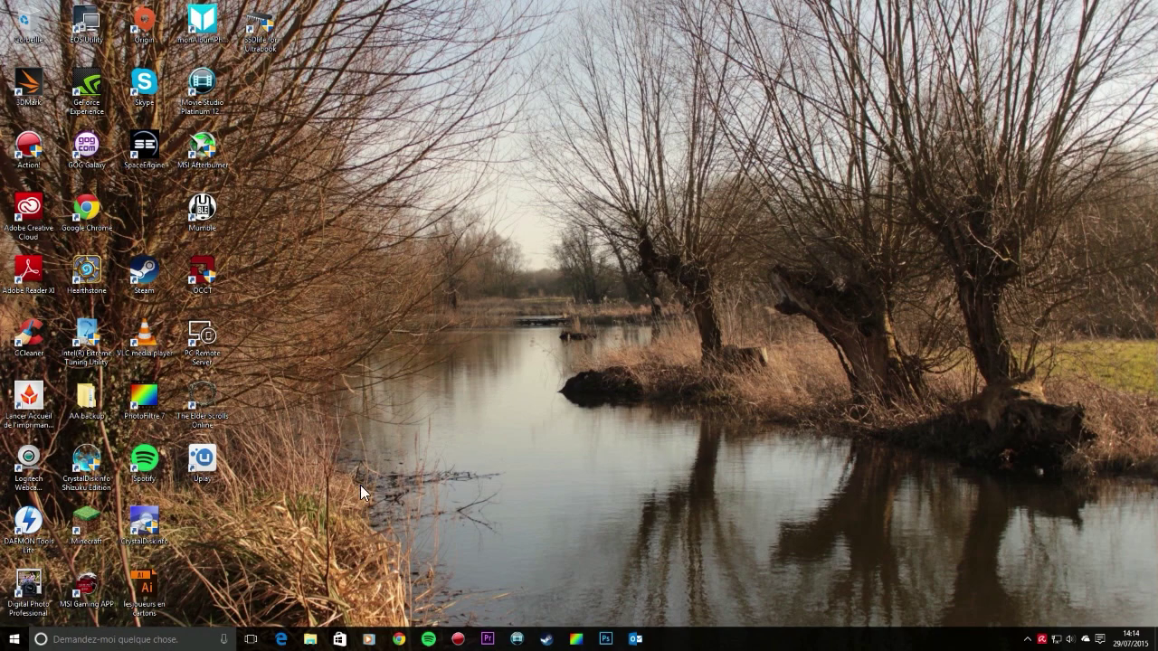
Start Cortana's voice listening, then view its Carnet de notes and the news on its home page
{"action": "left_click", "coordinate": [225, 640]}
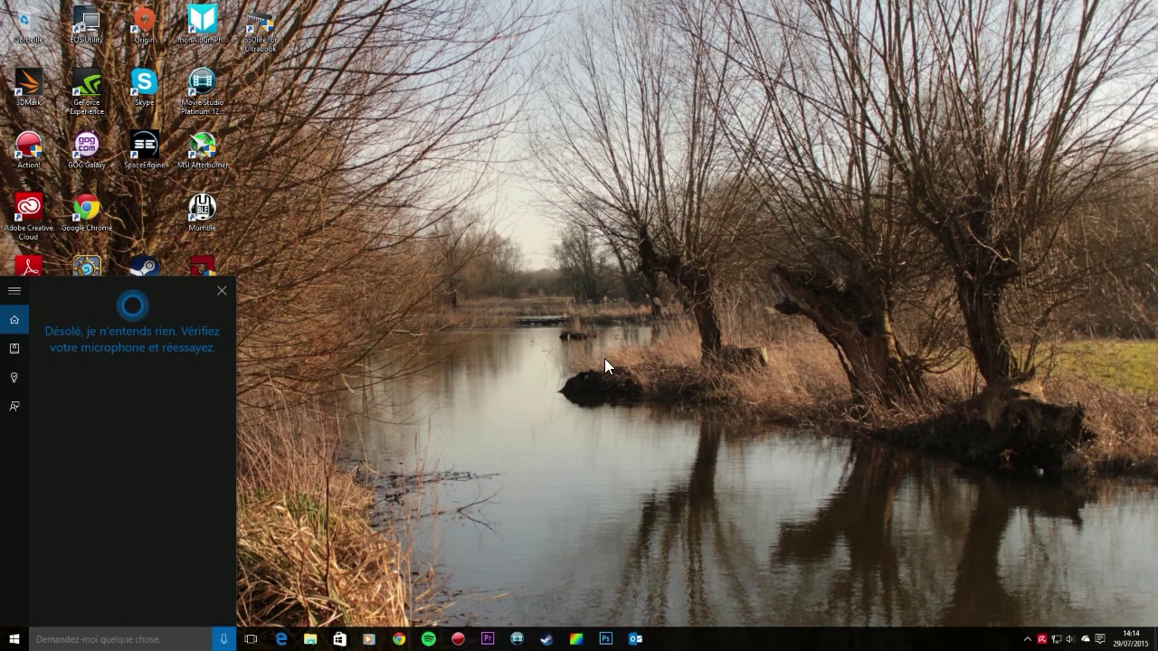
{"action": "left_click", "coordinate": [12, 353]}
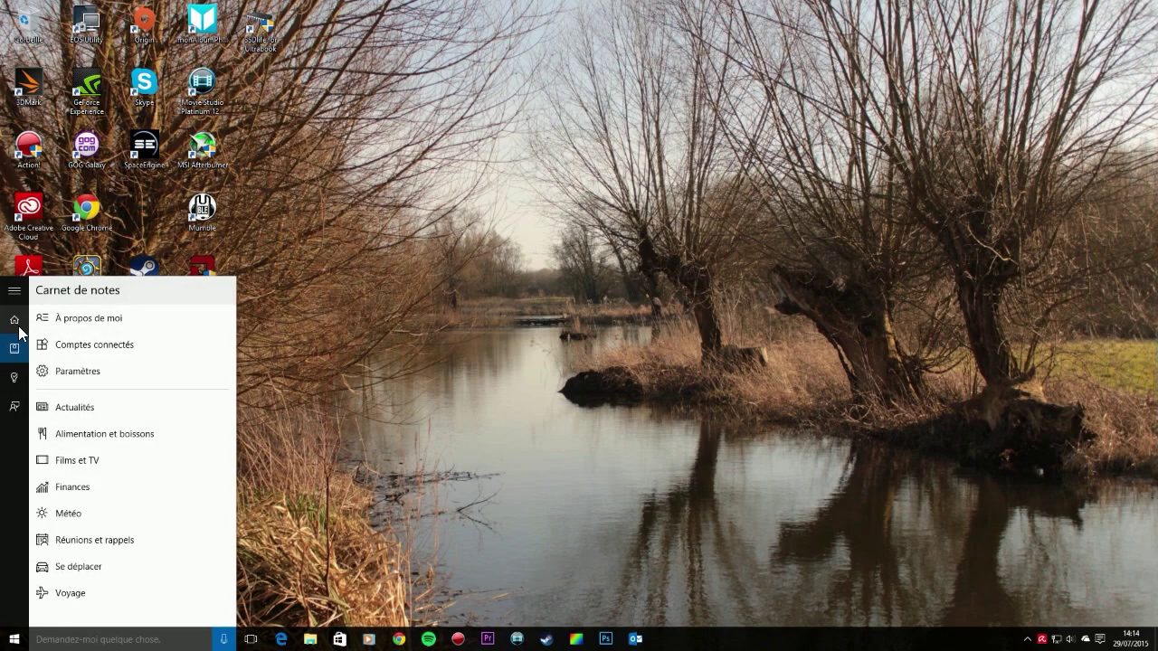
{"action": "left_click", "coordinate": [14, 320]}
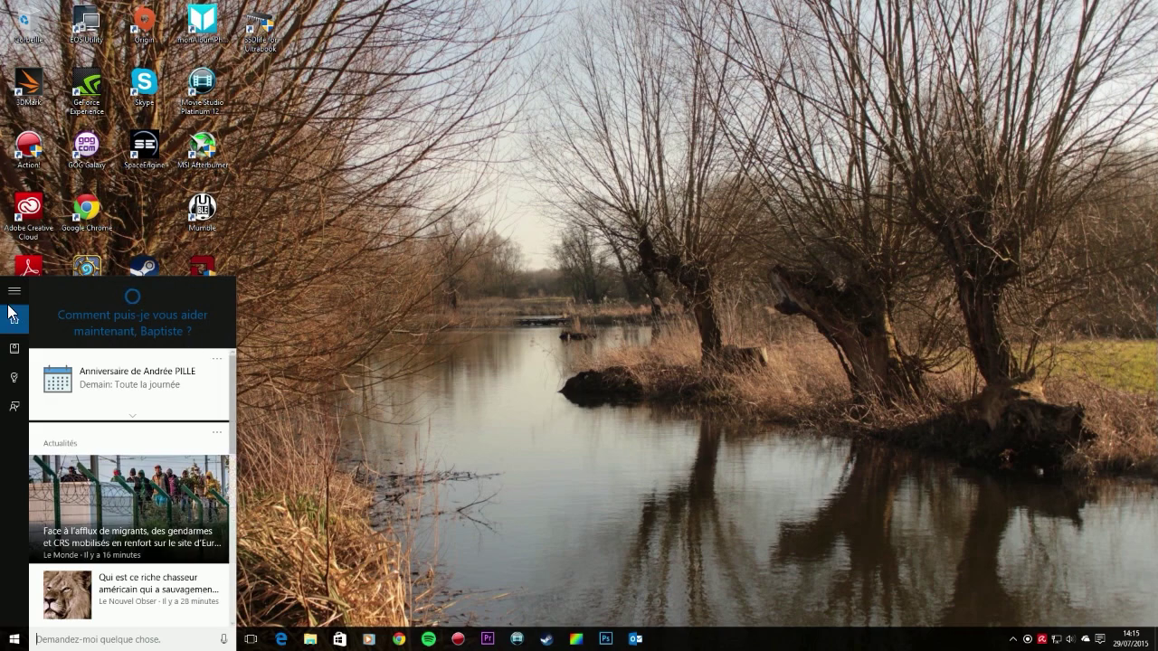
{"action": "scroll", "coordinate": [97, 398], "scroll_direction": "down", "scroll_amount": 5}
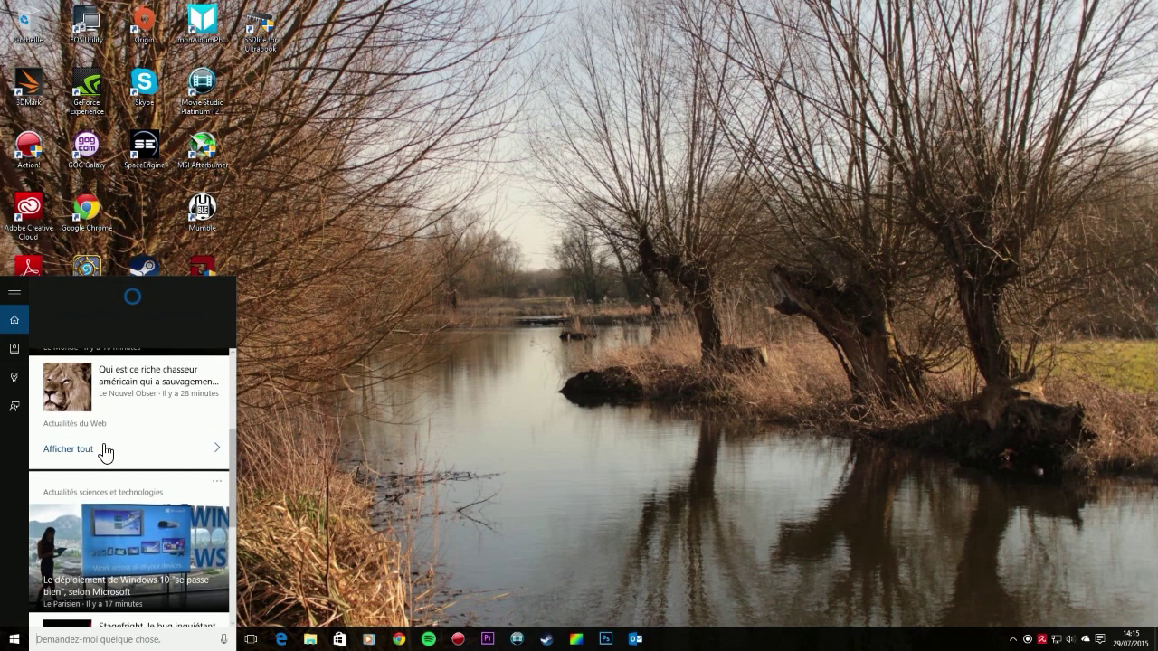
Look through the news cards on Cortana's home page, down to the Local News card
{"action": "scroll", "coordinate": [108, 449], "scroll_direction": "down", "scroll_amount": 5}
{"action": "scroll", "coordinate": [97, 462], "scroll_direction": "up", "scroll_amount": 6}
{"action": "scroll", "coordinate": [100, 462], "scroll_direction": "up", "scroll_amount": 4}
{"action": "scroll", "coordinate": [100, 457], "scroll_direction": "down", "scroll_amount": 2}
{"action": "scroll", "coordinate": [100, 451], "scroll_direction": "down", "scroll_amount": 4}
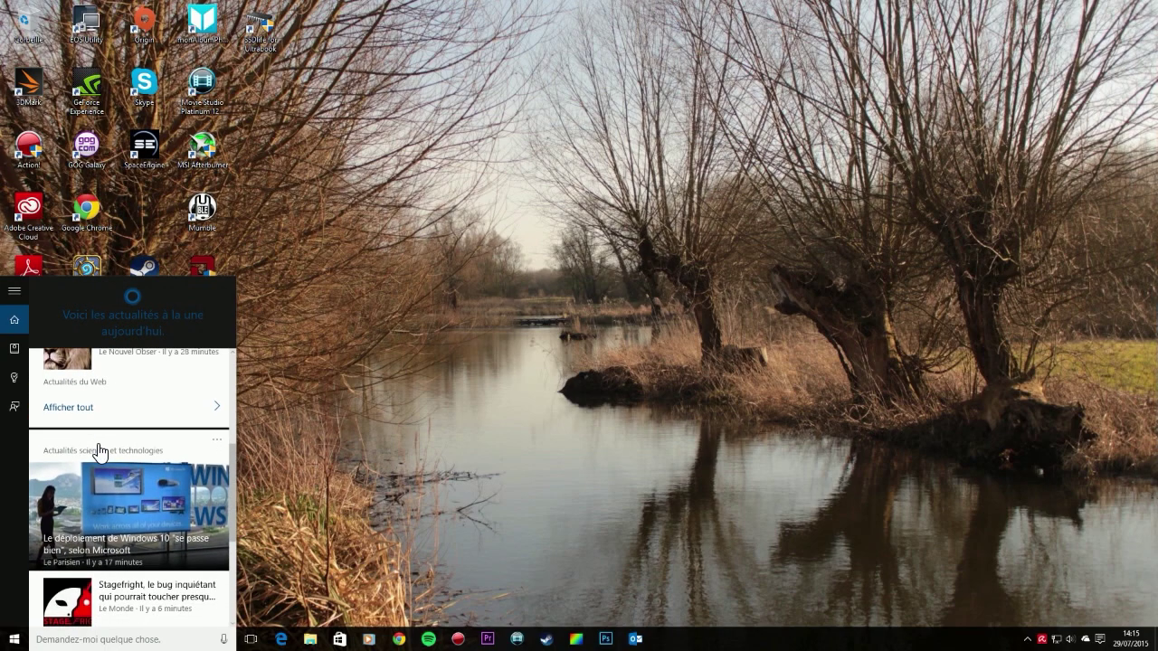
{"action": "scroll", "coordinate": [98, 454], "scroll_direction": "down", "scroll_amount": 5}
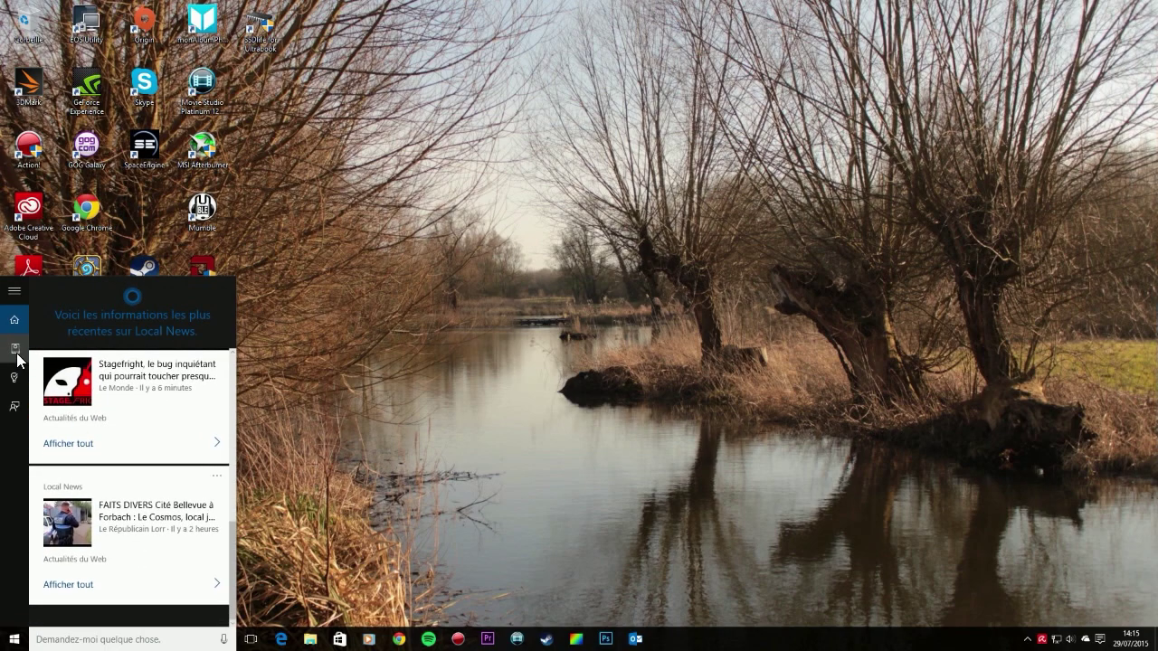
View the À propos de moi page and the Météo options in Cortana's Carnet de notes
{"action": "left_click", "coordinate": [15, 350]}
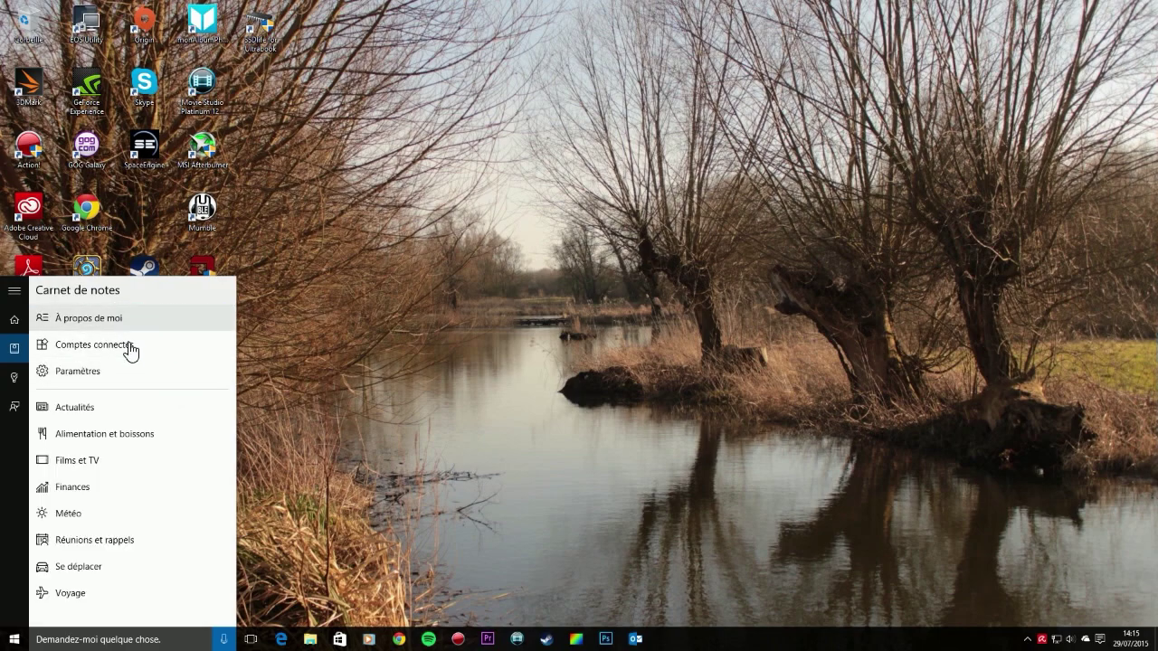
{"action": "left_click", "coordinate": [124, 320]}
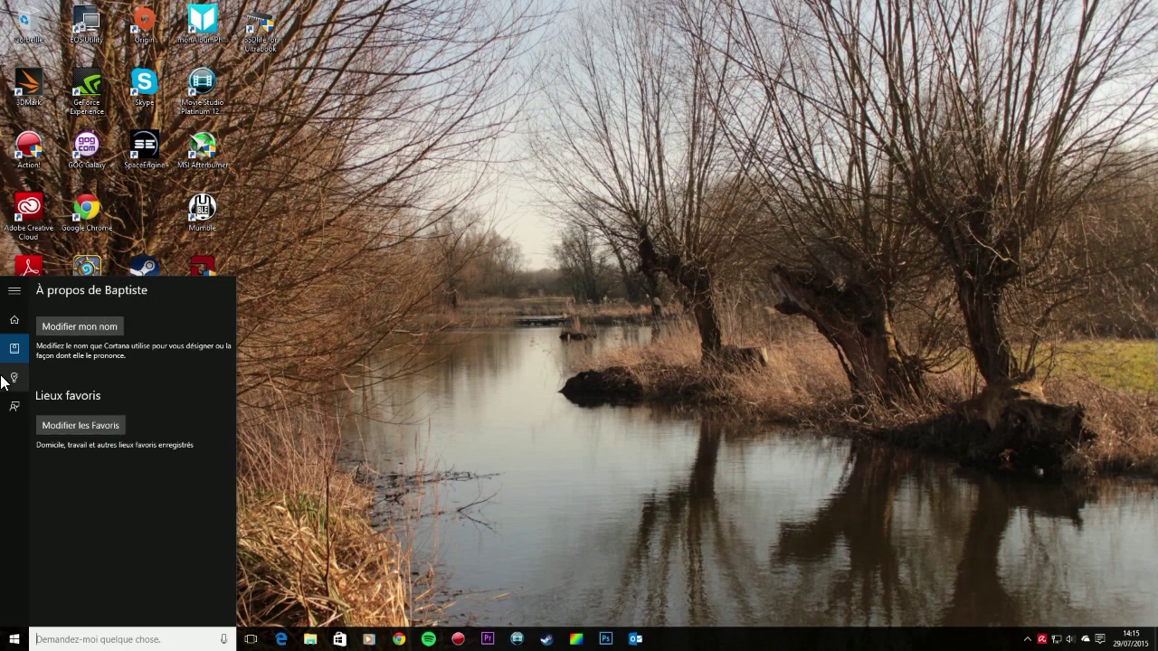
{"action": "left_click", "coordinate": [13, 348]}
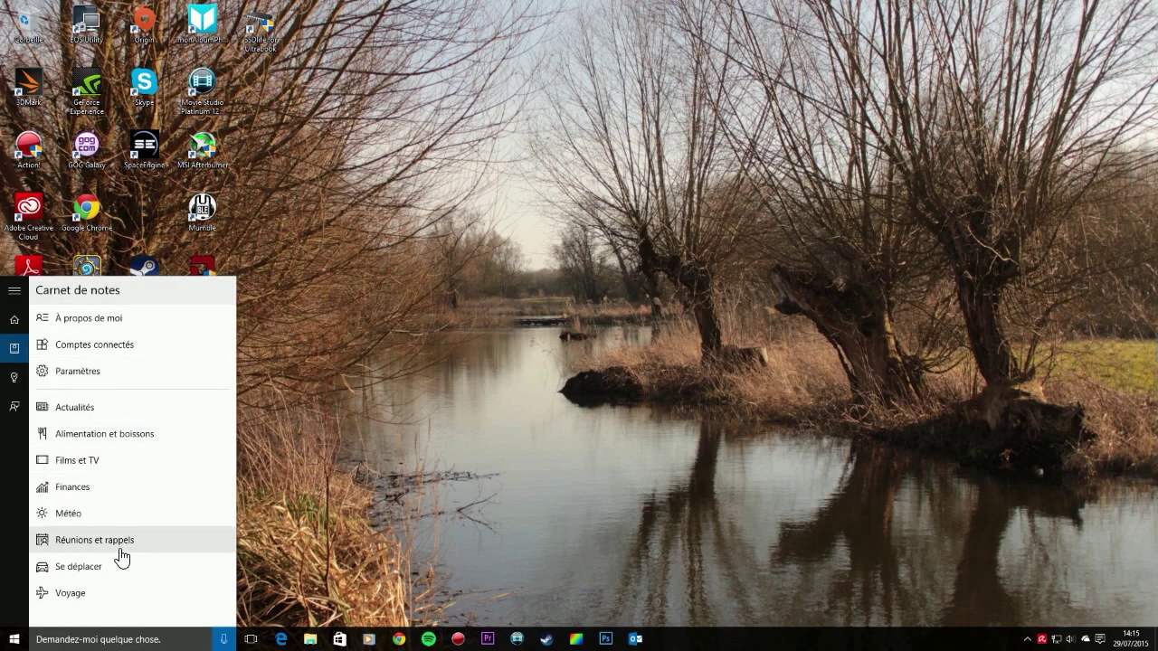
{"action": "left_click", "coordinate": [106, 514]}
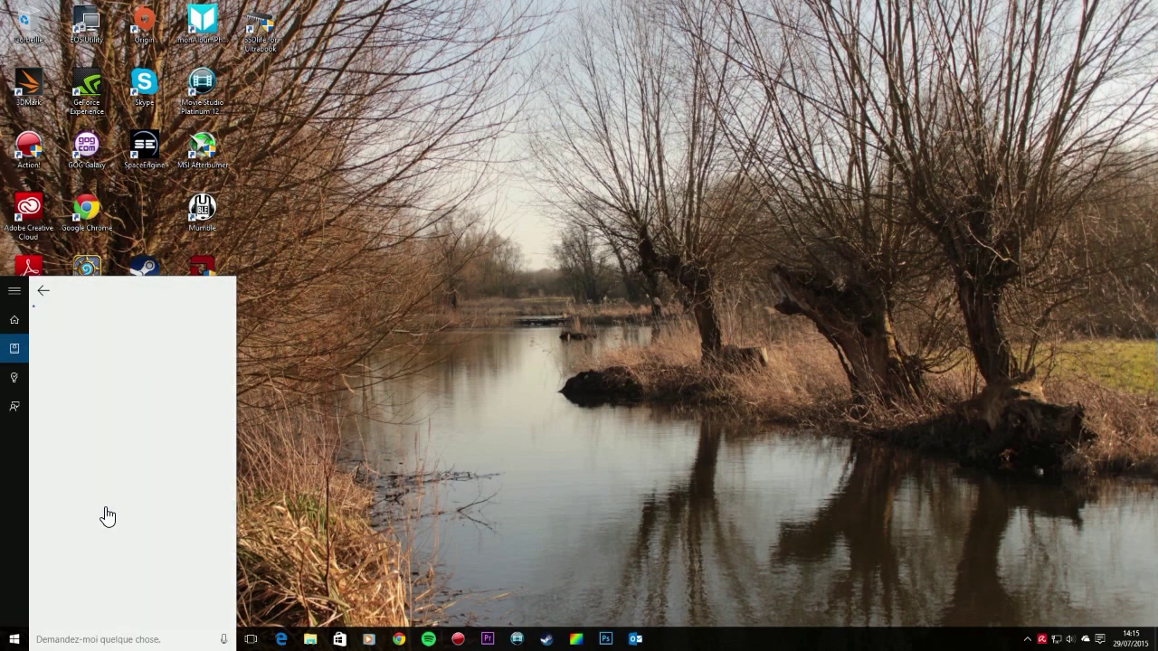
{"action": "scroll", "coordinate": [97, 395], "scroll_direction": "down", "scroll_amount": 1}
{"action": "scroll", "coordinate": [103, 453], "scroll_direction": "down", "scroll_amount": 1}
{"action": "scroll", "coordinate": [111, 455], "scroll_direction": "up", "scroll_amount": 1}
{"action": "scroll", "coordinate": [105, 498], "scroll_direction": "down", "scroll_amount": 1}
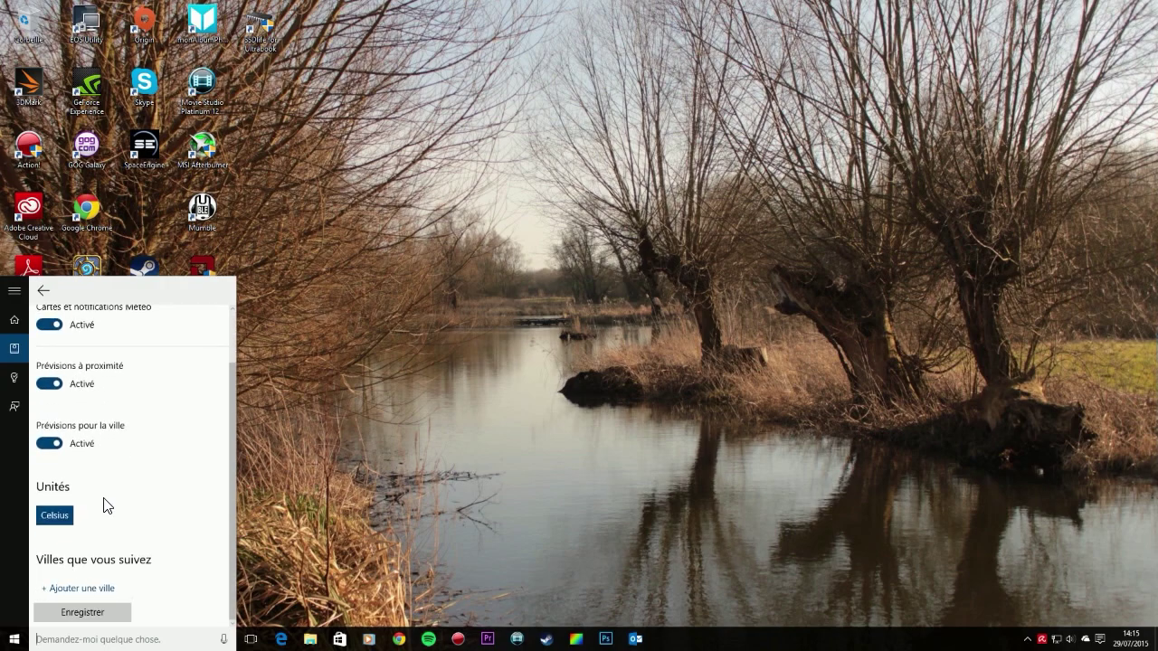
Start a new Cortana reminder with the text "Mettre en ligne minecraft"
{"action": "left_click", "coordinate": [14, 384]}
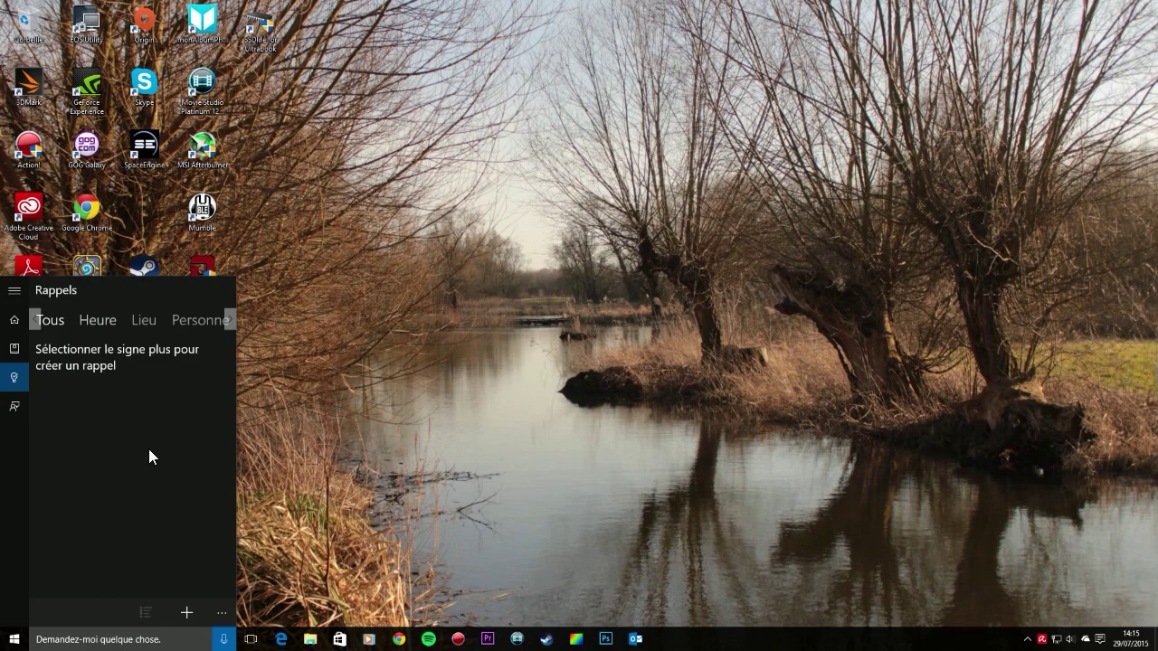
{"action": "left_click", "coordinate": [186, 614]}
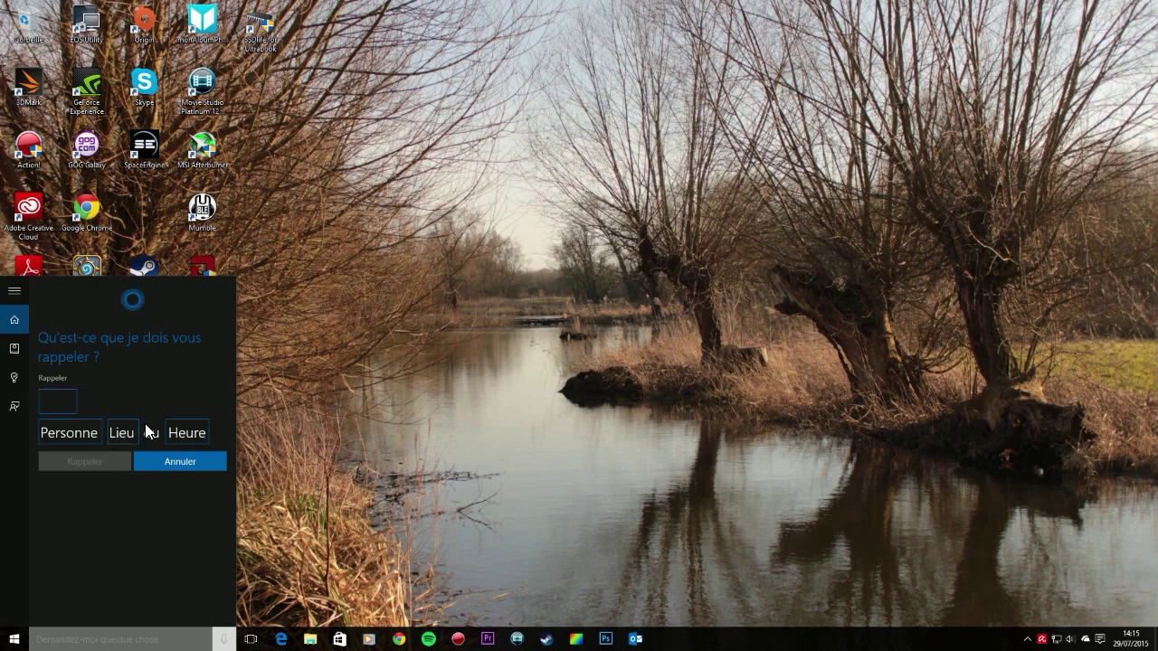
{"action": "type", "text": "Mettre en ligne mince"}
{"action": "key", "text": "BackSpace"}
{"action": "key", "text": "BackSpace"}
{"action": "type", "text": "ecraft"}
Set the reminder's time to 14:16, save the reminder and close Cortana
{"action": "left_click", "coordinate": [176, 429]}
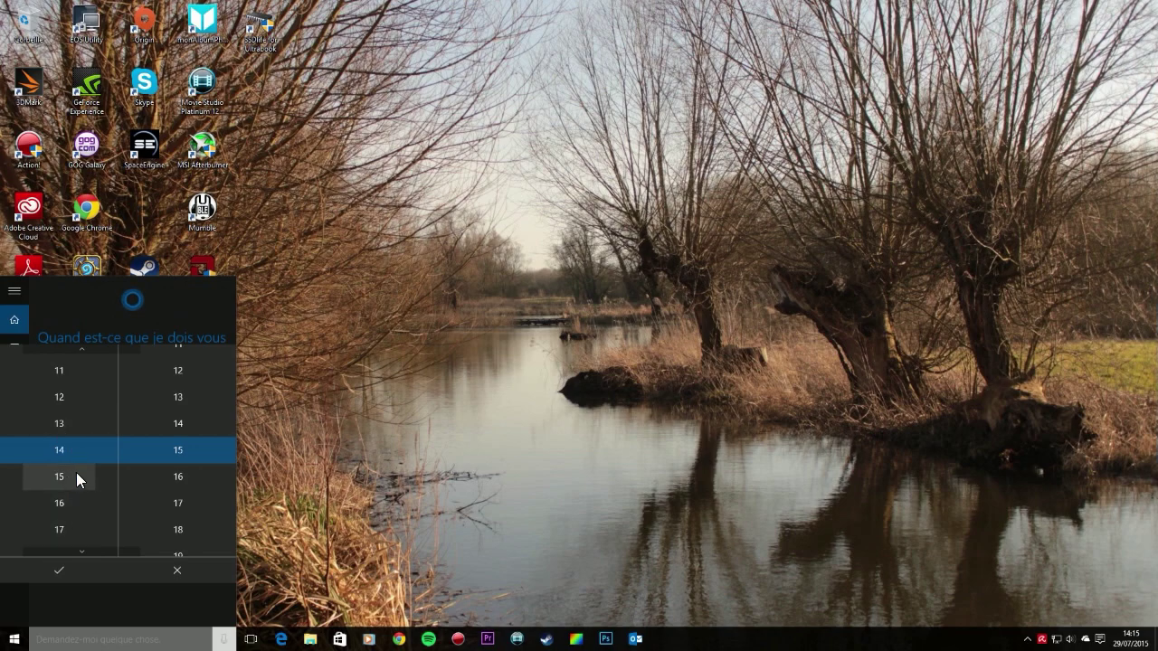
{"action": "left_click", "coordinate": [157, 476]}
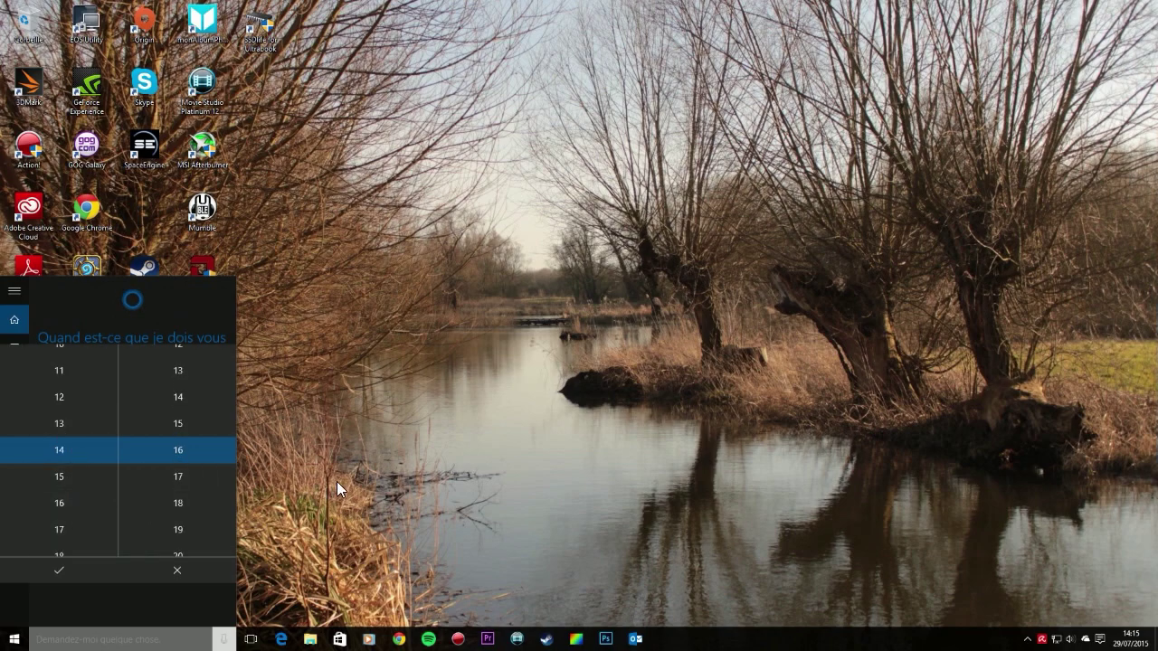
{"action": "left_click", "coordinate": [57, 570]}
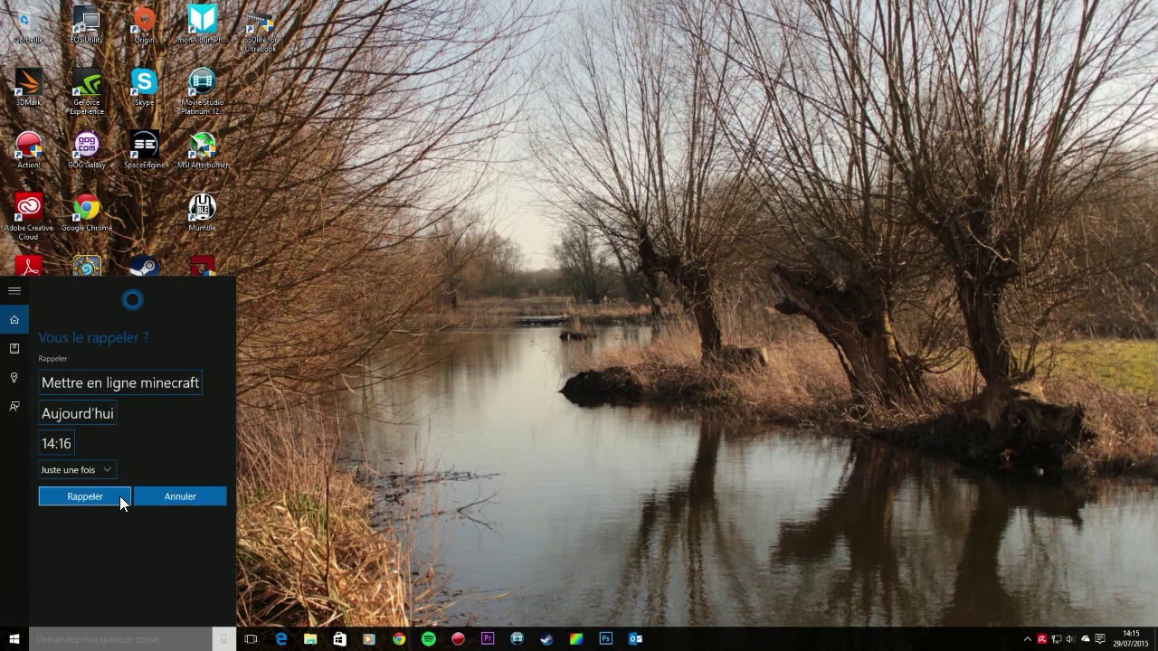
{"action": "left_click", "coordinate": [119, 496]}
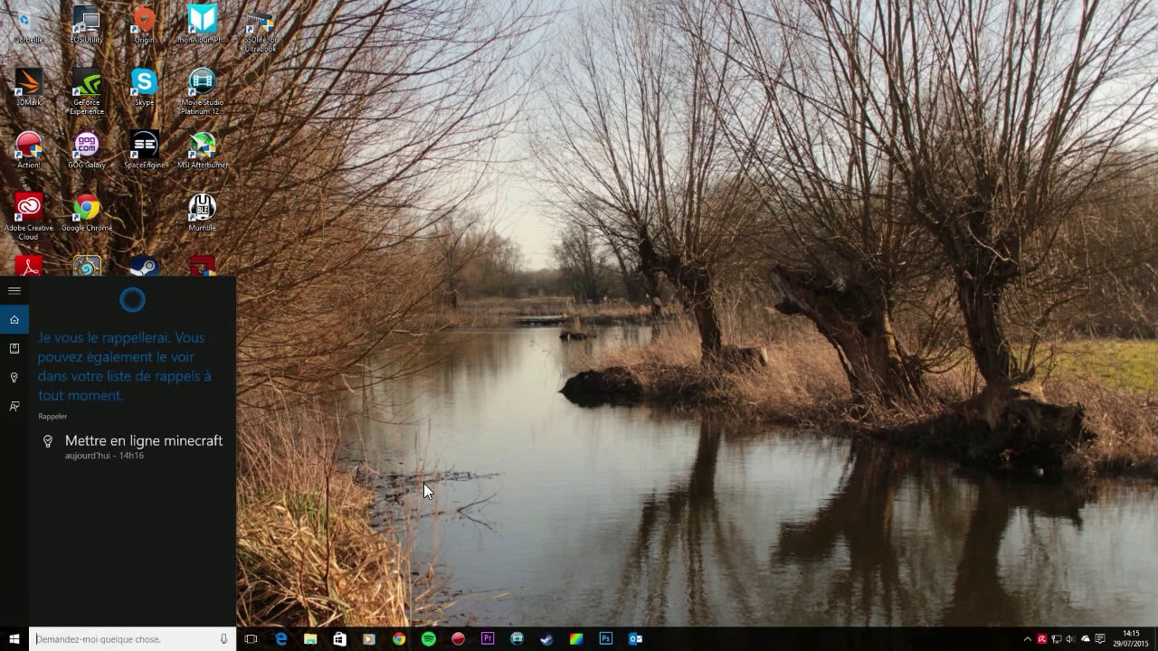
{"action": "left_click", "coordinate": [368, 467]}
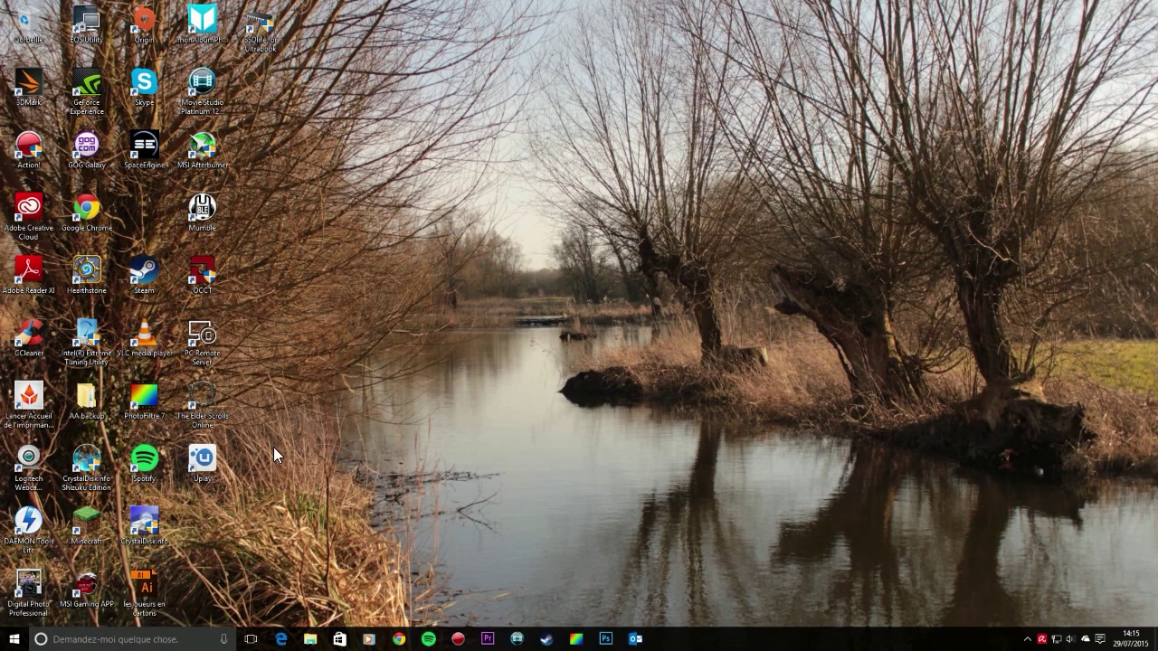
View Cortana's feedback form, Fournir des commentaires, then close Cortana without sending anything
{"action": "left_click", "coordinate": [88, 646]}
{"action": "left_click", "coordinate": [15, 406]}
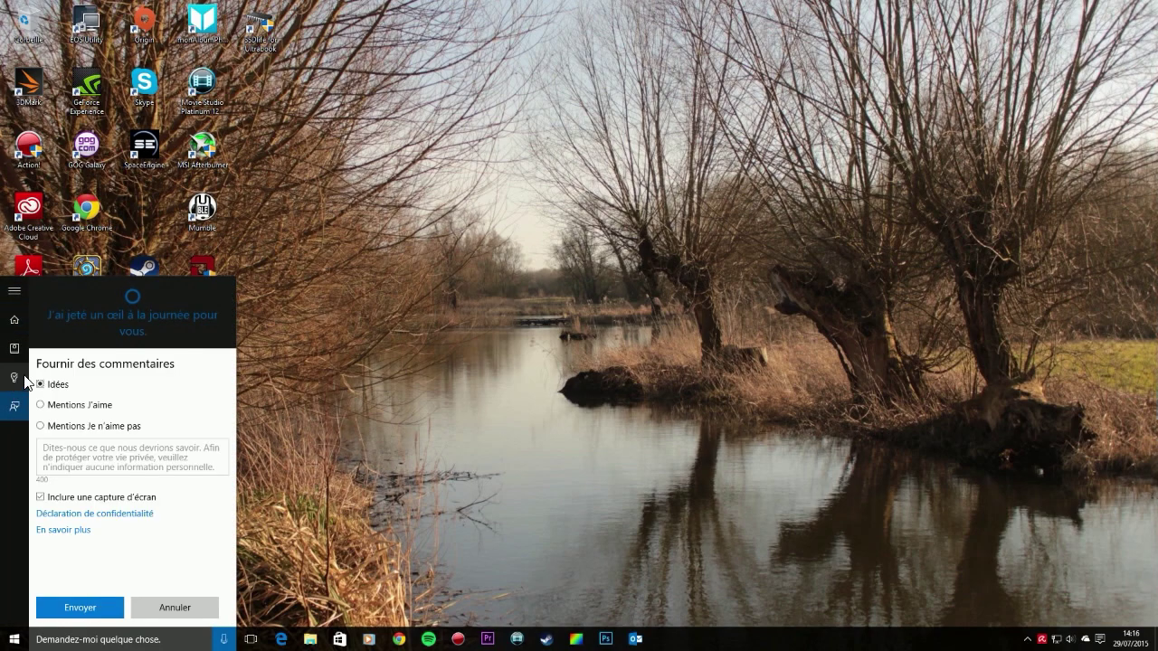
{"action": "left_click", "coordinate": [364, 527]}
Reopen Cortana's home page, dismiss the "Mettre en ligne minecraft" reminder notification and close Cortana
{"action": "left_click", "coordinate": [100, 639]}
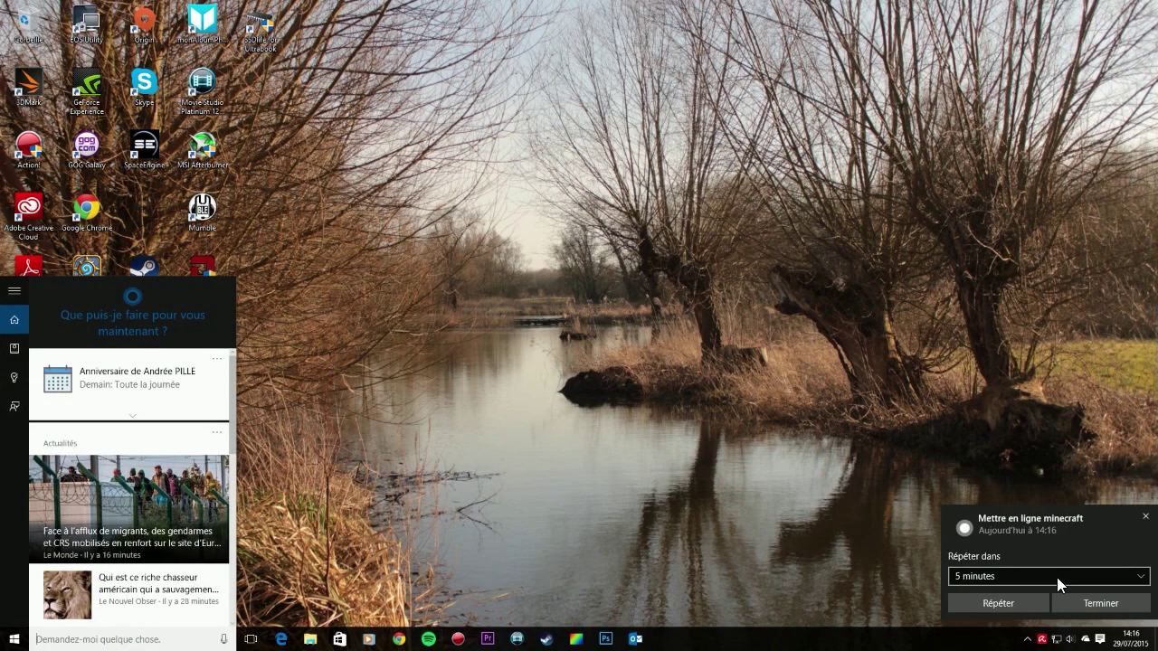
{"action": "left_click", "coordinate": [1145, 517]}
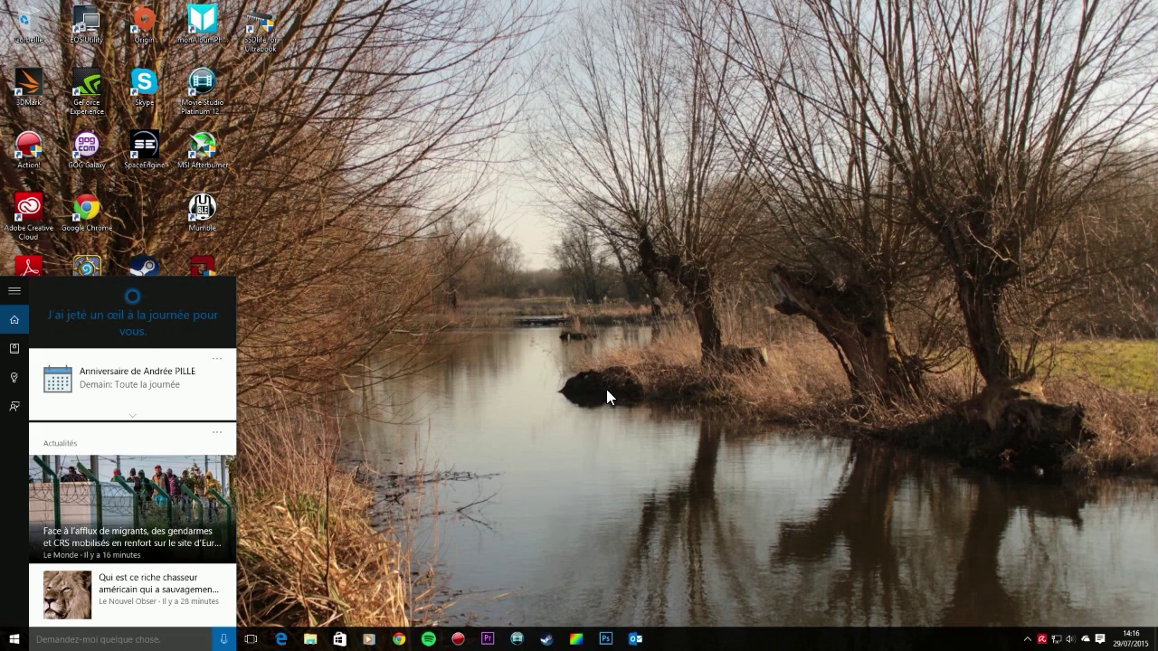
{"action": "left_click", "coordinate": [612, 344]}
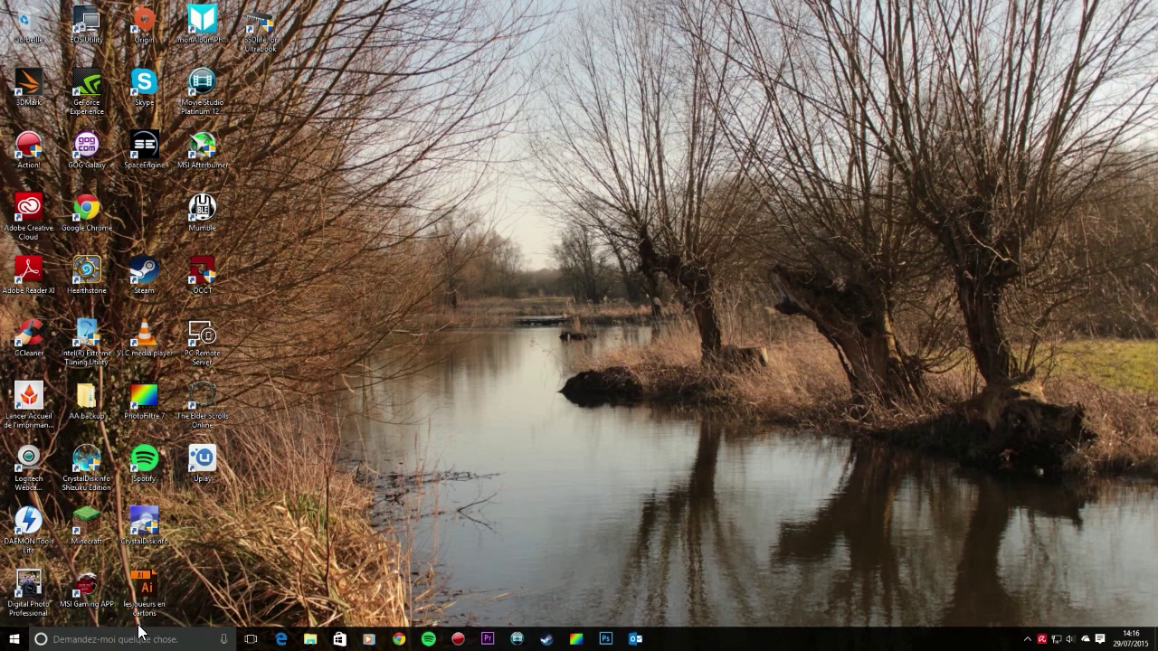
Open the Explorateur de fichiers from the Start menu, view the Accès rapide and Ce PC pages, then close it
{"action": "left_click", "coordinate": [14, 639]}
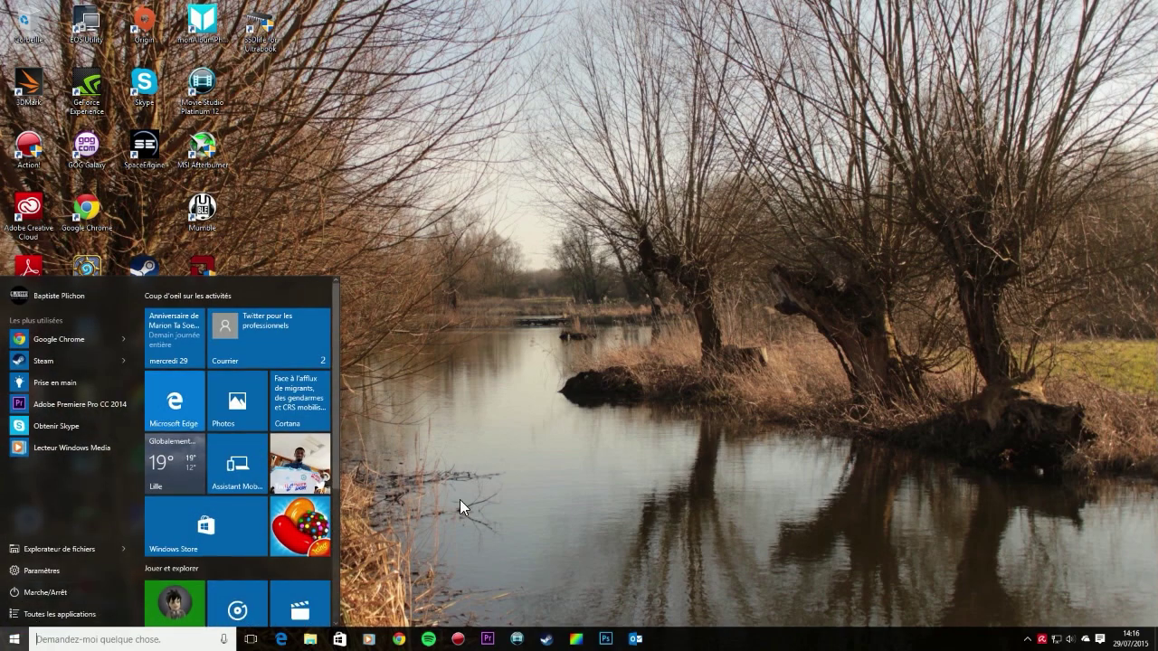
{"action": "mouse_move", "coordinate": [115, 558]}
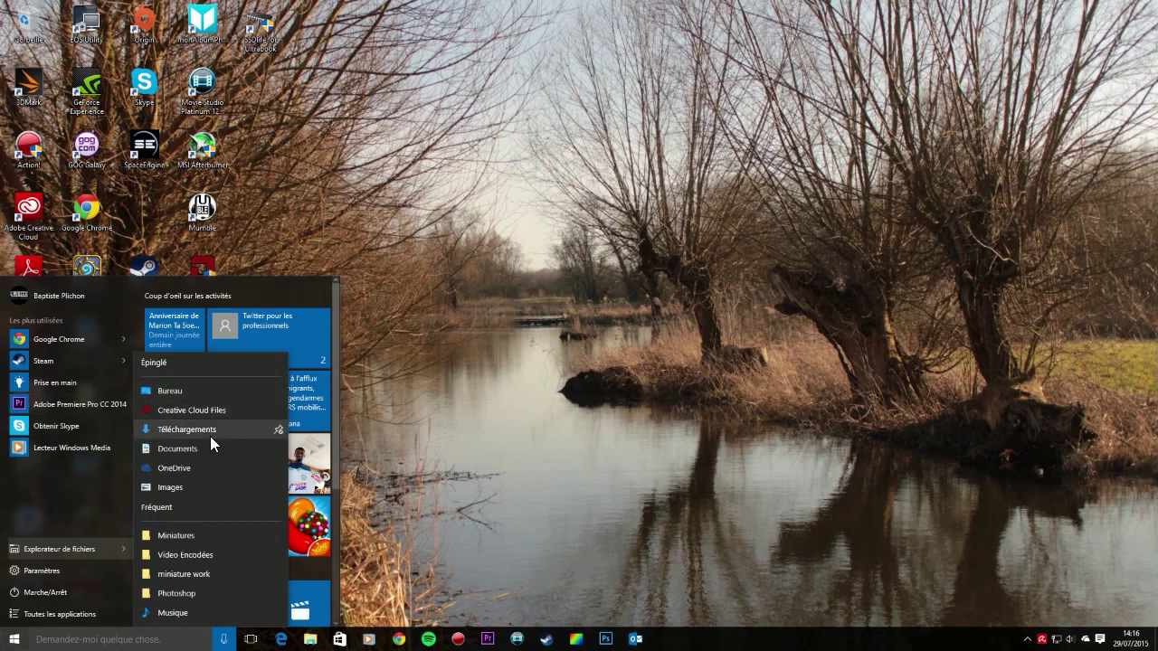
{"action": "left_click", "coordinate": [87, 549]}
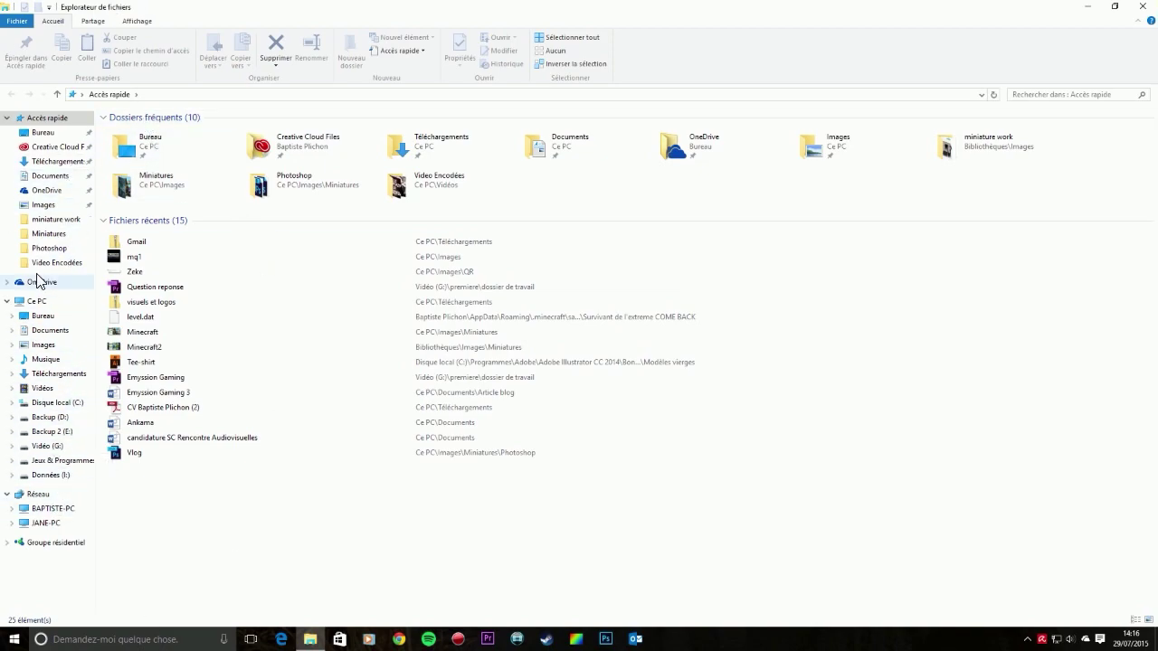
{"action": "left_click", "coordinate": [49, 303]}
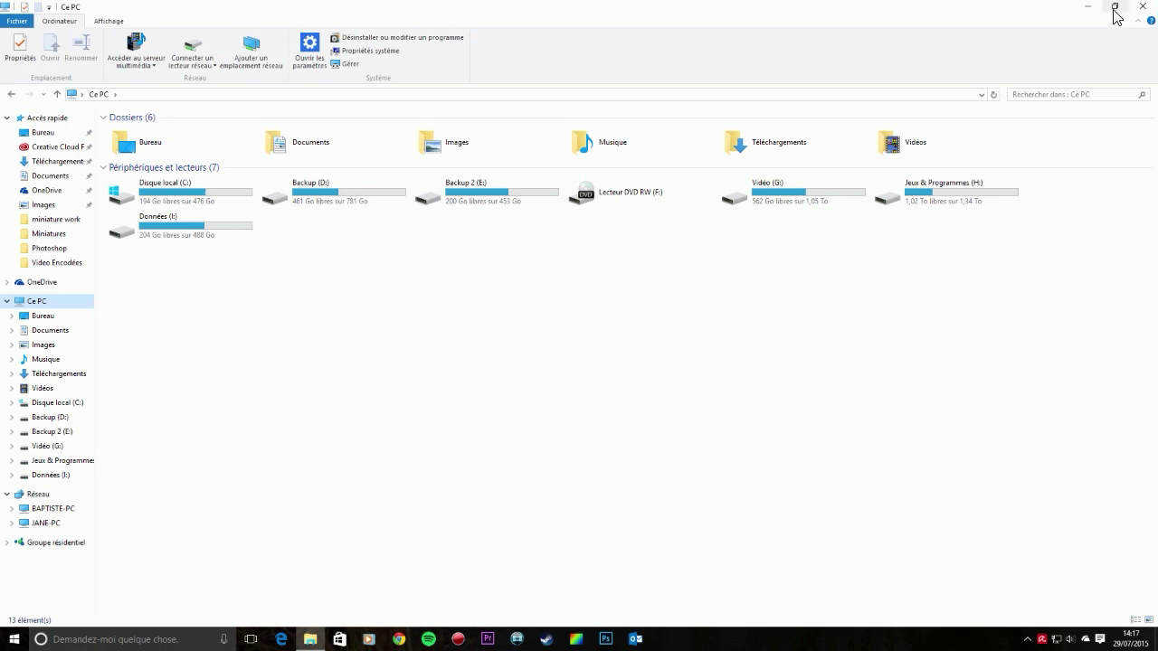
{"action": "left_click", "coordinate": [1143, 7]}
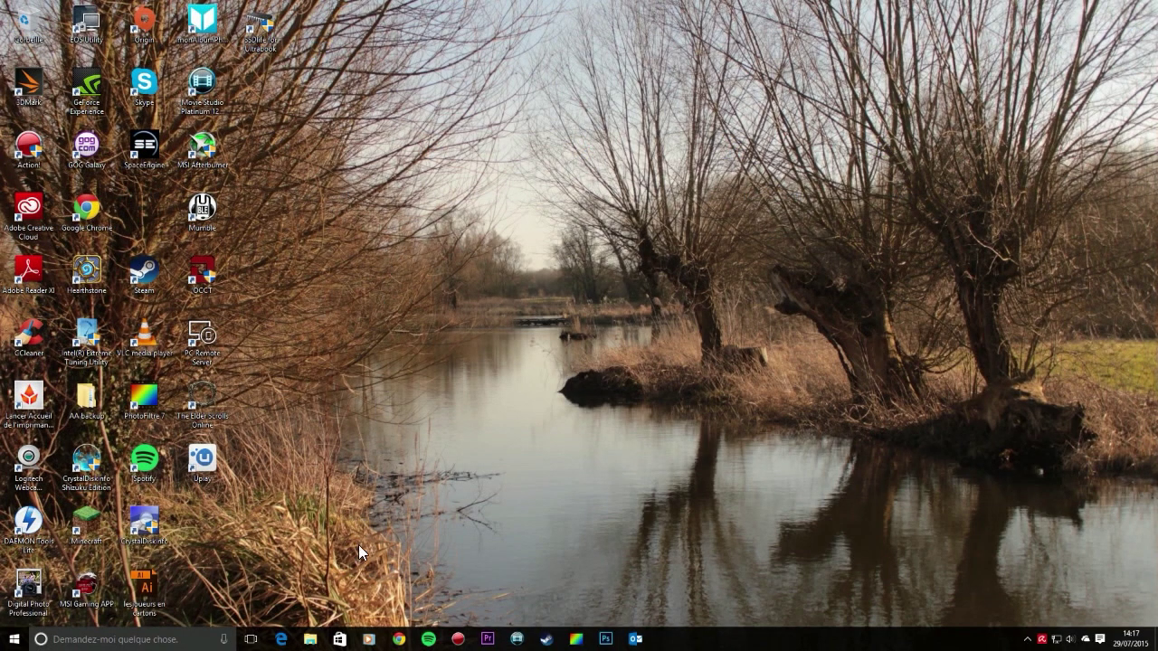
Open the Windows Store maximized and browse its home page's free and paid app and game selections
{"action": "left_click", "coordinate": [340, 640]}
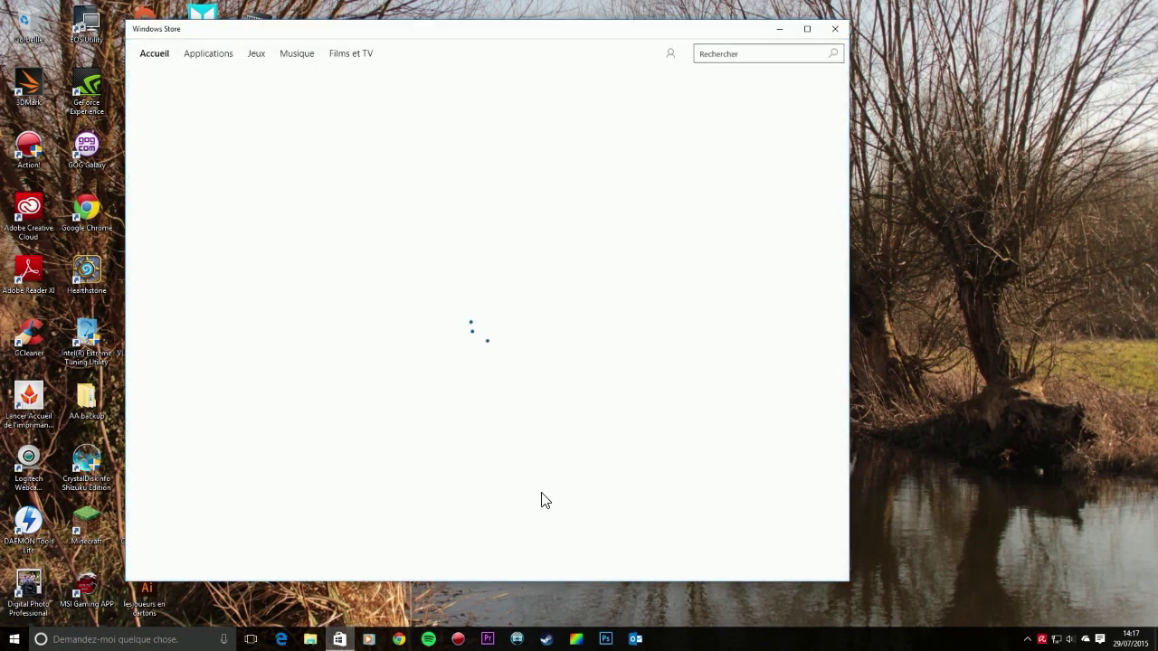
{"action": "double_click", "coordinate": [731, 27]}
{"action": "scroll", "coordinate": [648, 305], "scroll_direction": "down", "scroll_amount": 3}
{"action": "scroll", "coordinate": [624, 353], "scroll_direction": "up", "scroll_amount": 2}
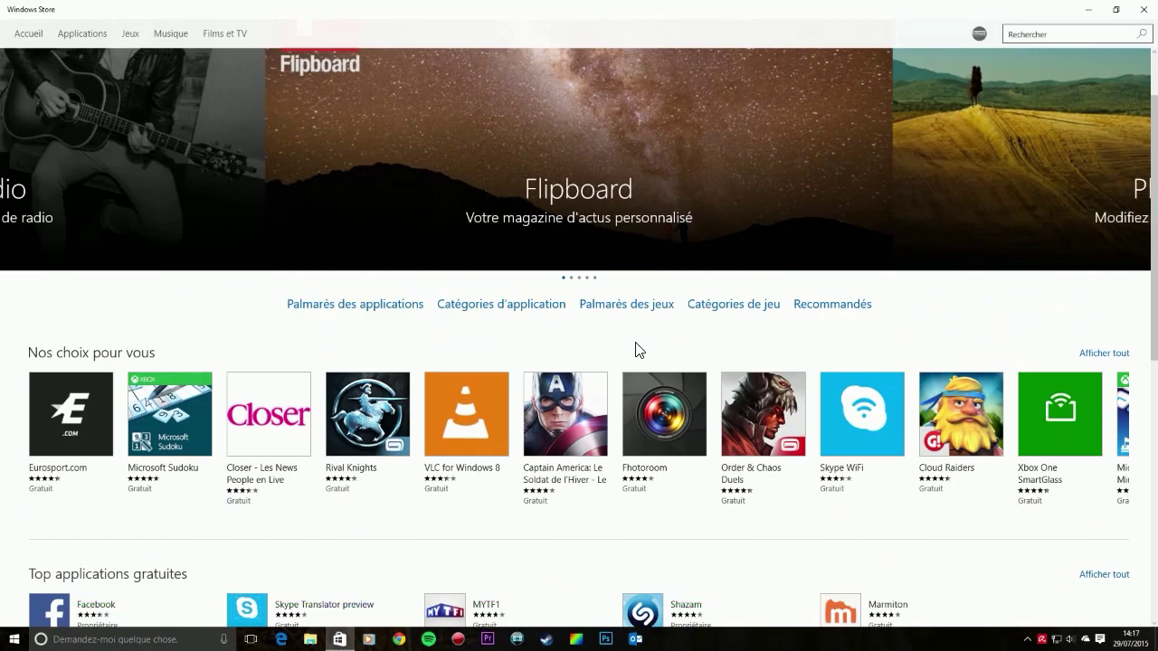
{"action": "scroll", "coordinate": [635, 351], "scroll_direction": "down", "scroll_amount": 10}
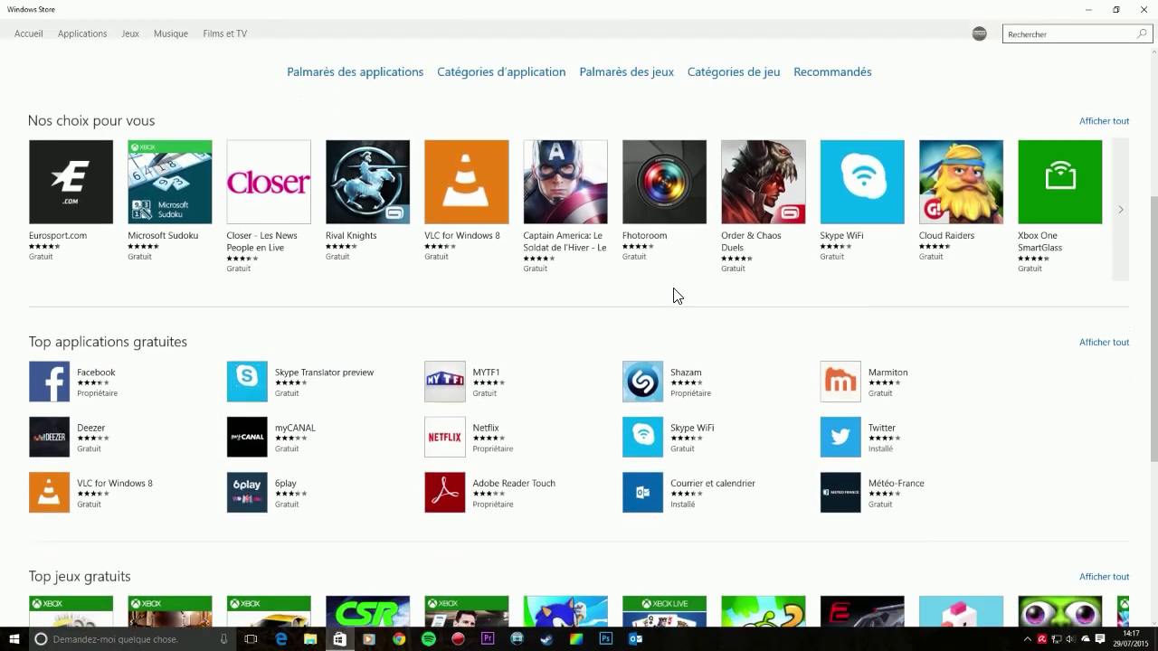
{"action": "scroll", "coordinate": [663, 276], "scroll_direction": "up", "scroll_amount": 3}
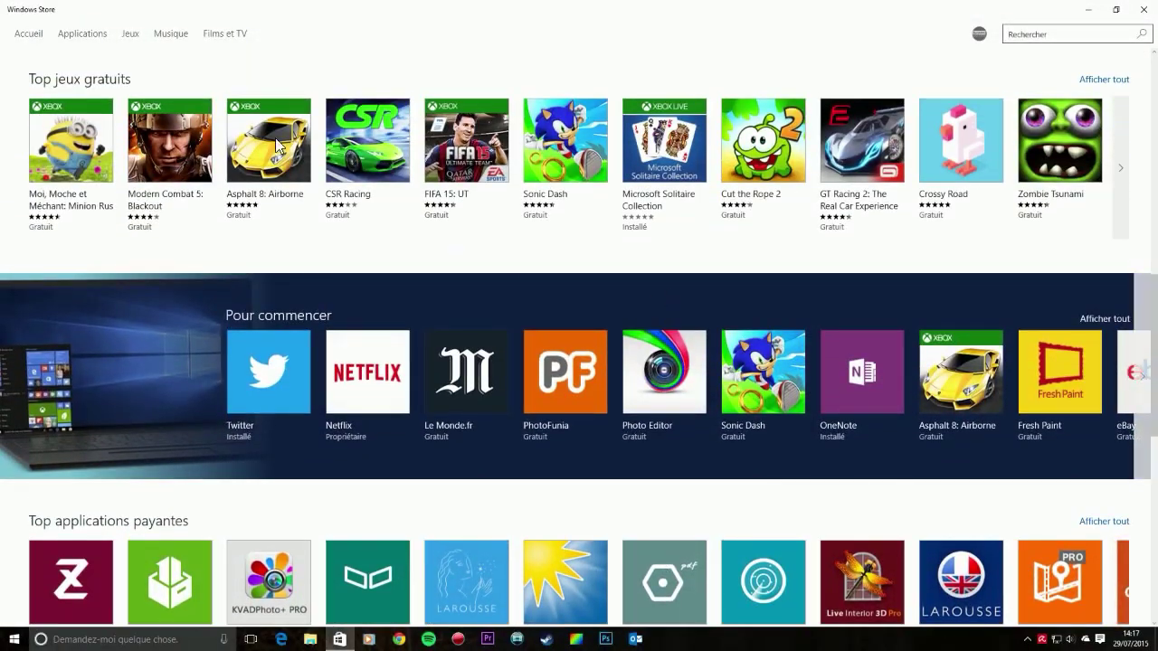
{"action": "scroll", "coordinate": [842, 238], "scroll_direction": "down", "scroll_amount": 5}
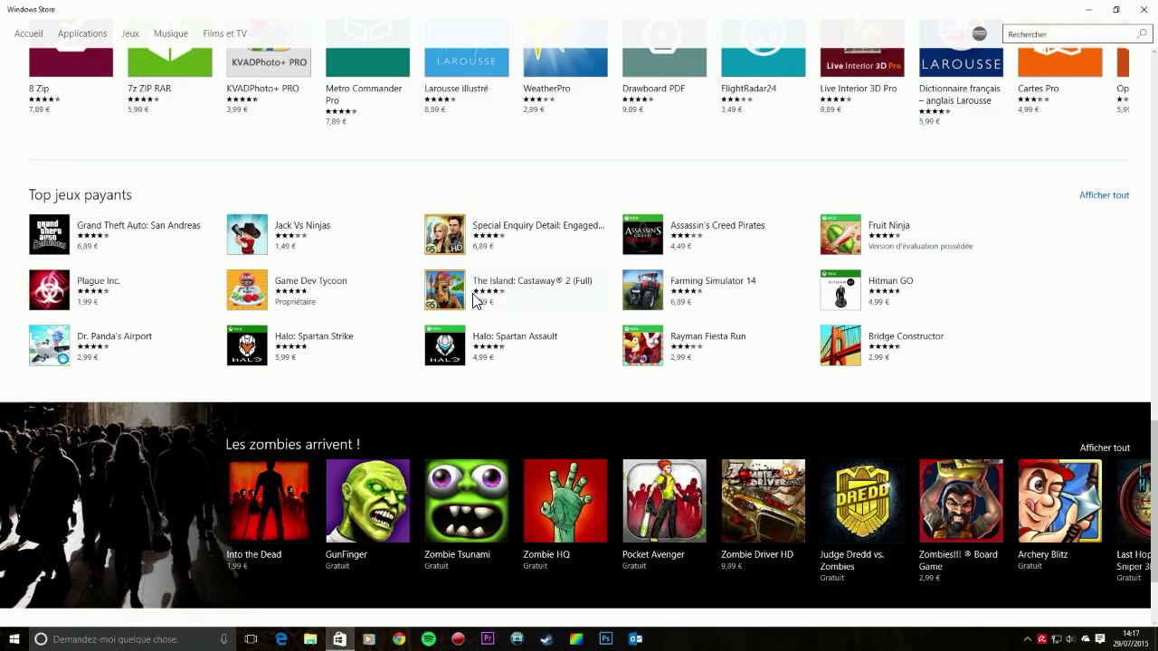
{"action": "scroll", "coordinate": [624, 356], "scroll_direction": "down", "scroll_amount": 2}
{"action": "scroll", "coordinate": [652, 413], "scroll_direction": "up", "scroll_amount": 4}
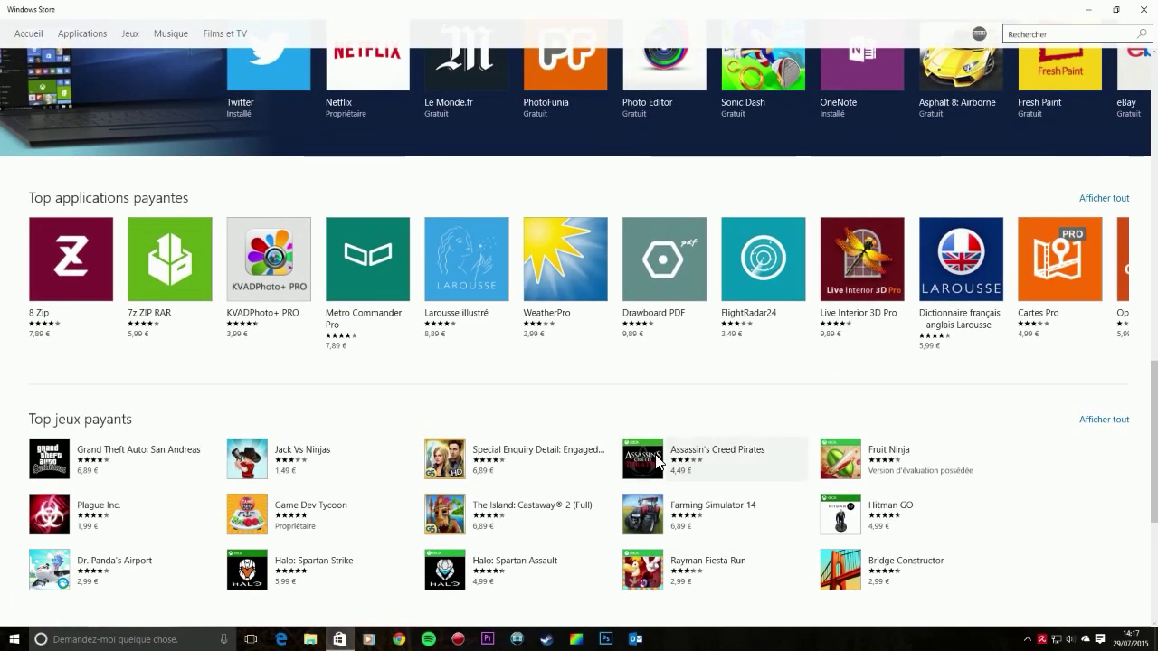
{"action": "scroll", "coordinate": [656, 452], "scroll_direction": "up", "scroll_amount": 10}
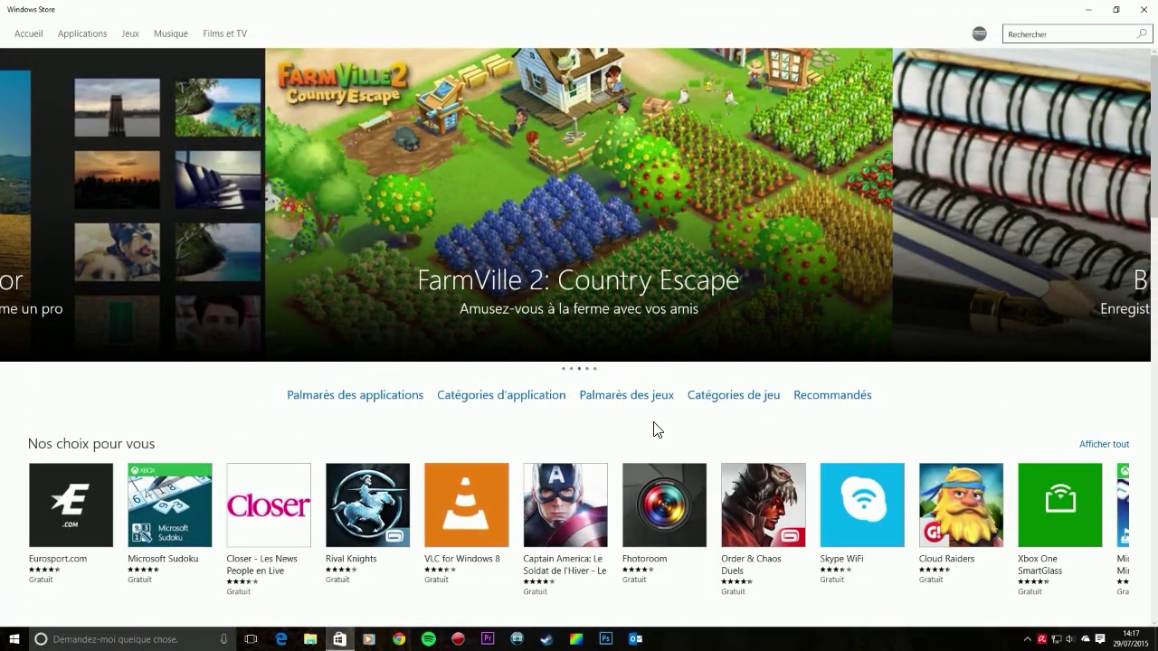
Try to open the Store's Applications and Jeux sections, then relaunch the Windows Store and maximize its window
{"action": "left_click", "coordinate": [92, 38]}
{"action": "left_click", "coordinate": [134, 34]}
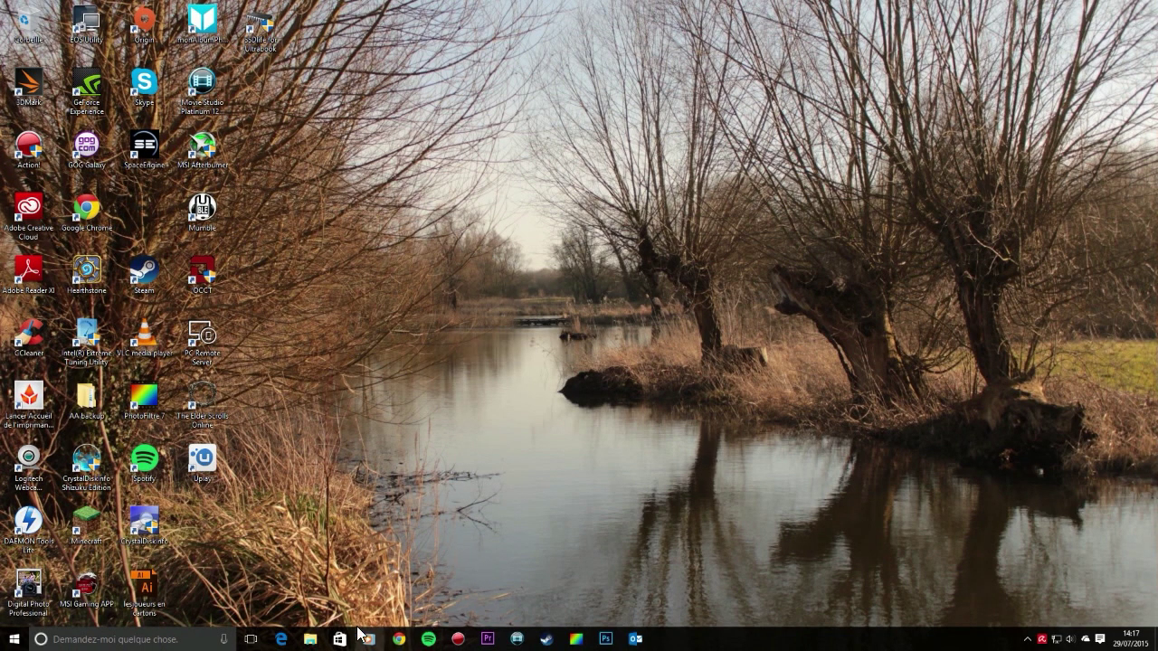
{"action": "left_click", "coordinate": [340, 639]}
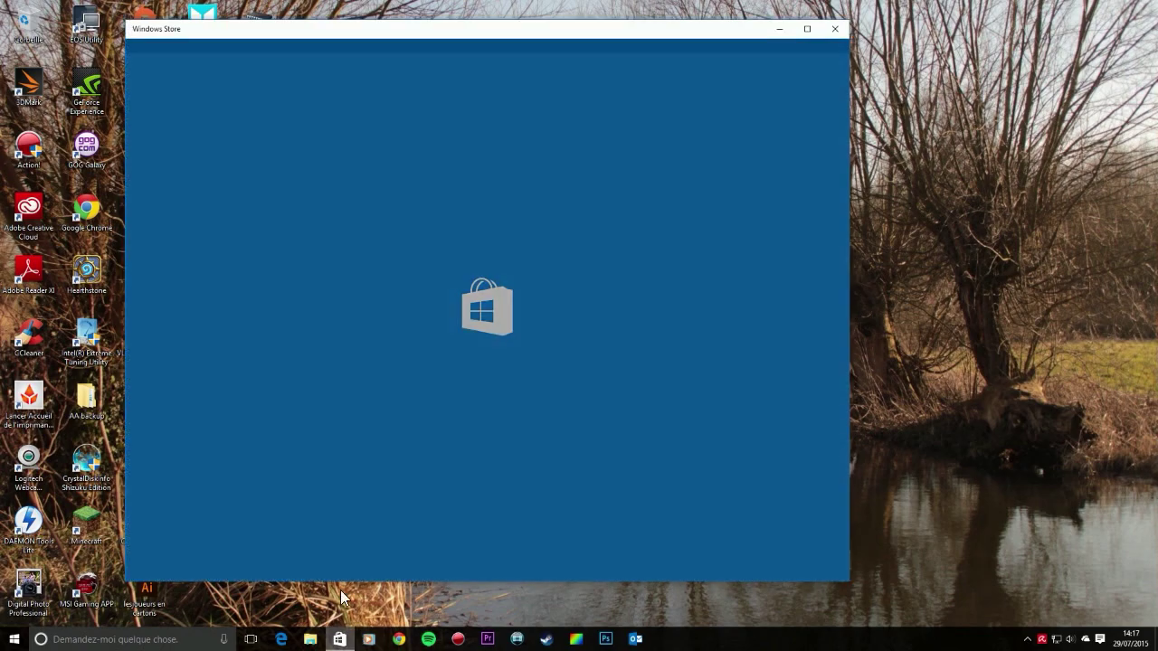
{"action": "left_click_drag", "start_coordinate": [269, 32], "coordinate": [251, 3]}
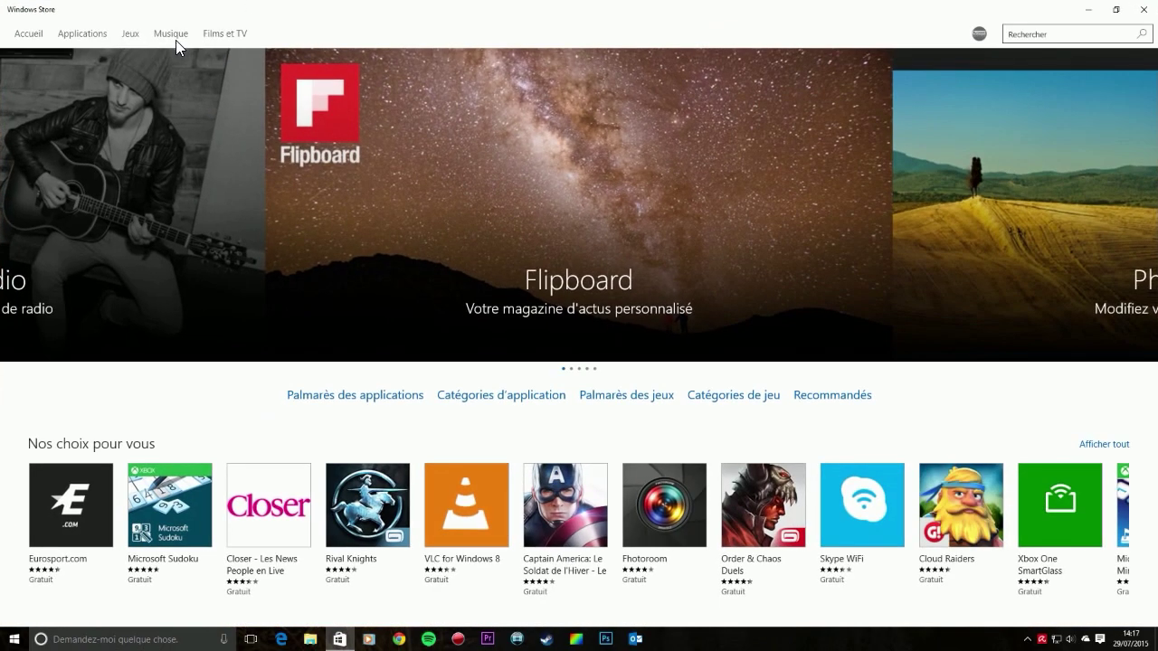
View the Store's Musique section and its Films et TV section
{"action": "left_click", "coordinate": [167, 39]}
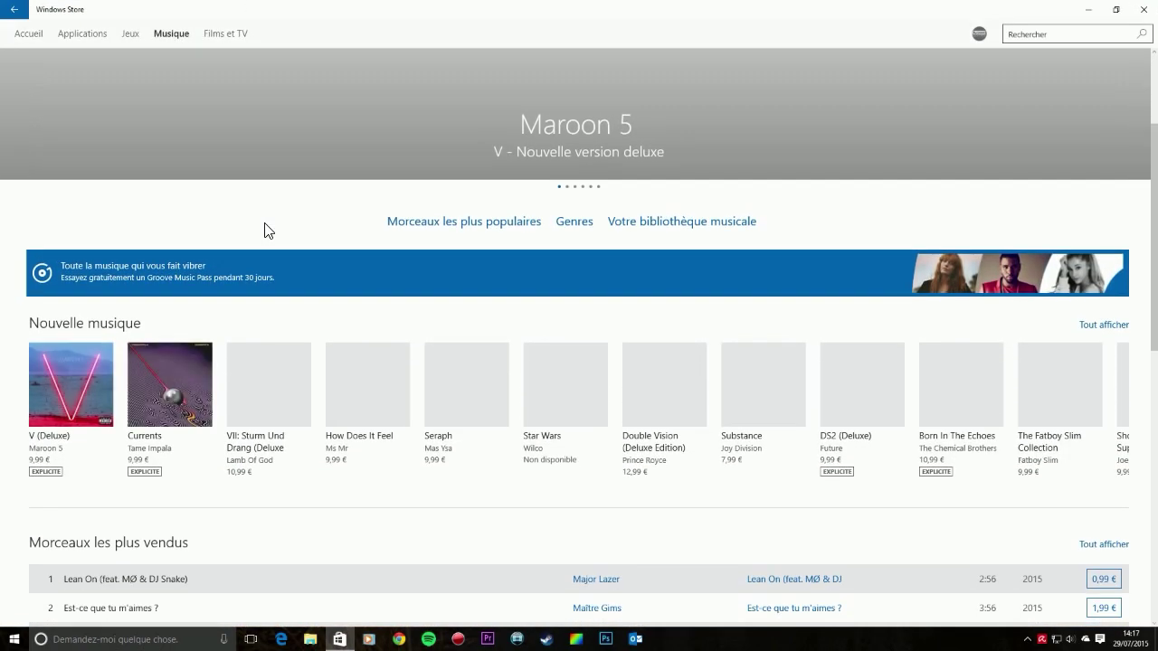
{"action": "left_click", "coordinate": [216, 35]}
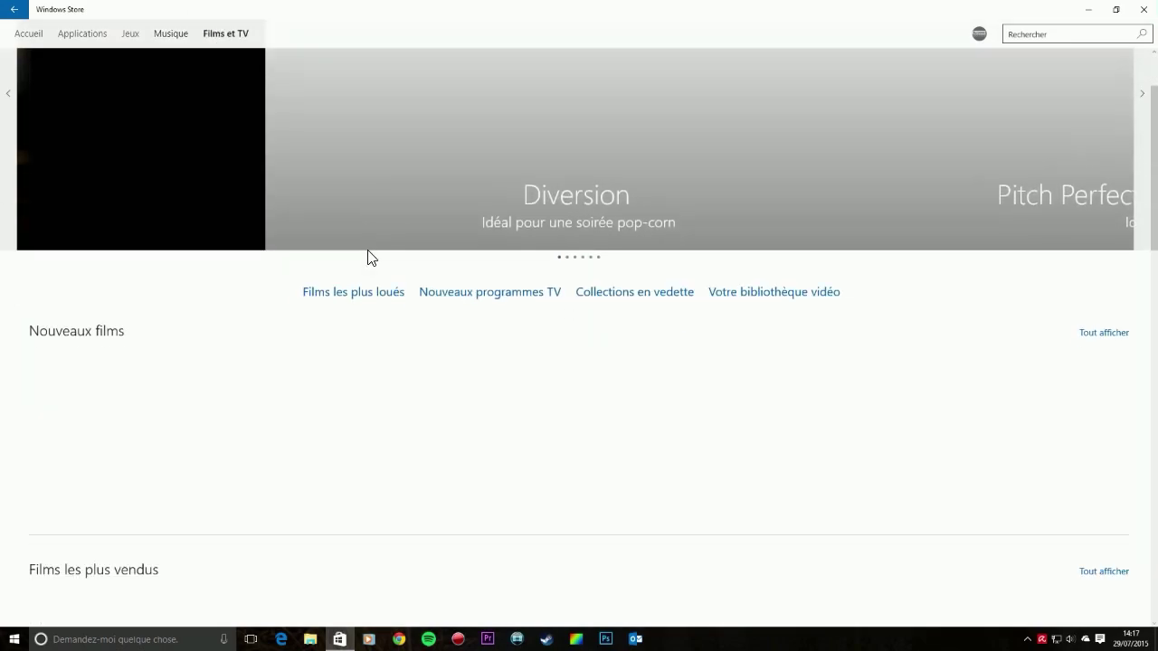
Browse the film and TV programme selections in the Store's Films et TV section
{"action": "scroll", "coordinate": [367, 251], "scroll_direction": "down", "scroll_amount": 5}
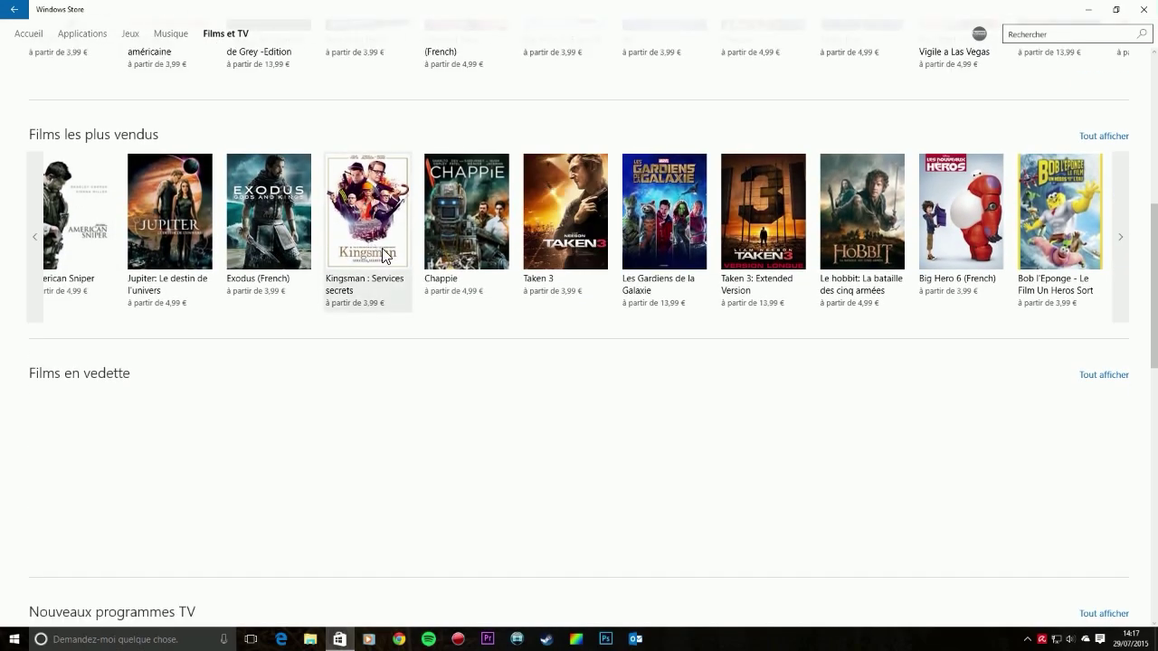
{"action": "scroll", "coordinate": [382, 253], "scroll_direction": "down", "scroll_amount": 8}
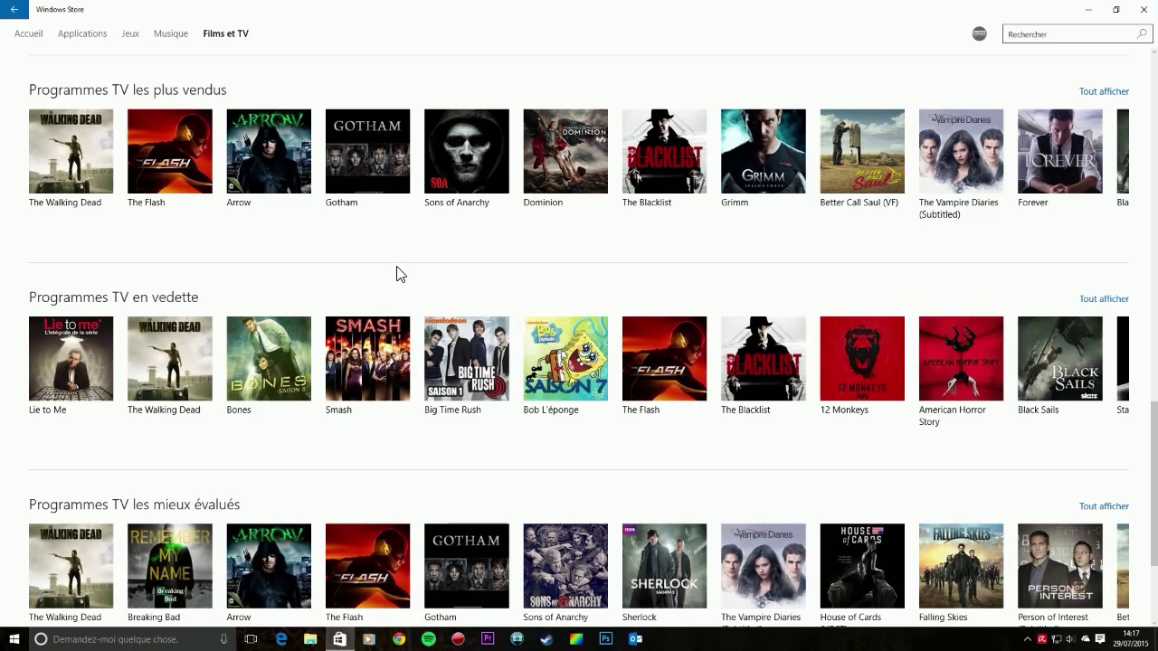
{"action": "scroll", "coordinate": [431, 299], "scroll_direction": "down", "scroll_amount": 3}
{"action": "scroll", "coordinate": [431, 300], "scroll_direction": "up", "scroll_amount": 10}
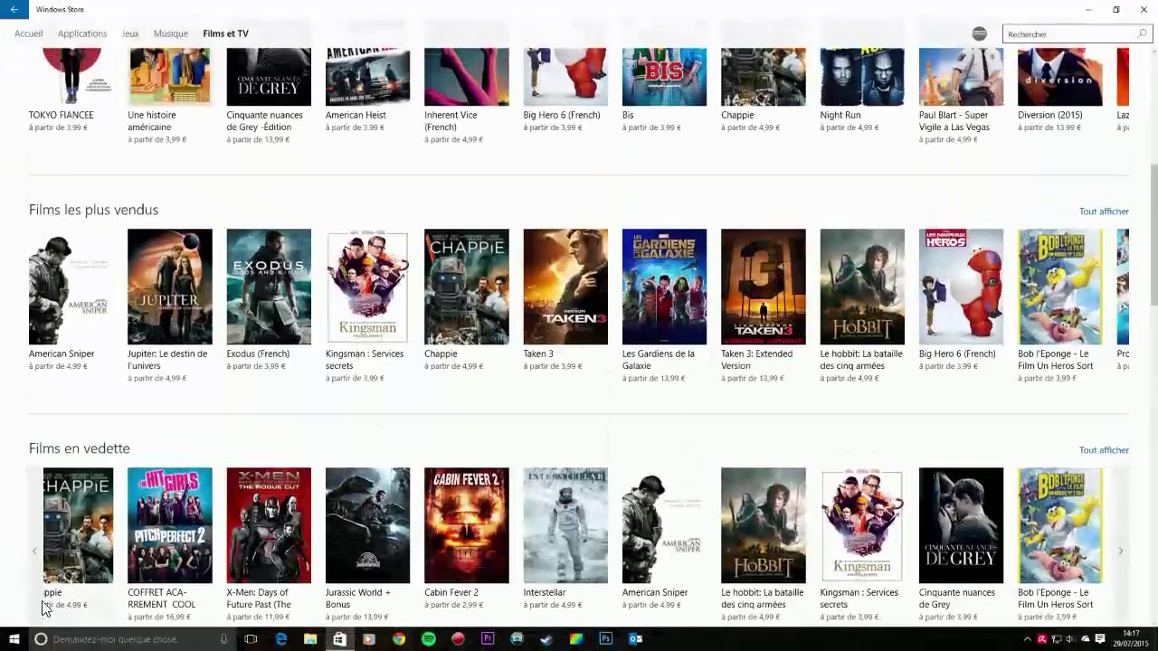
Search Windows for "para", open Paramètres and go to its Système category
{"action": "left_click", "coordinate": [14, 639]}
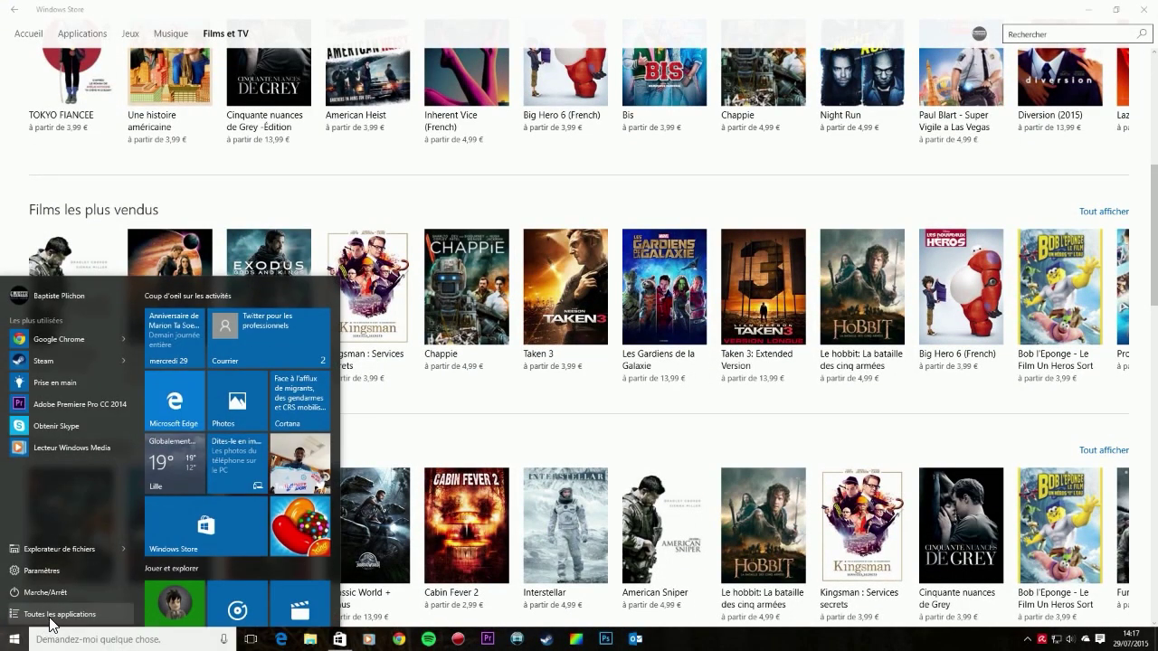
{"action": "left_click", "coordinate": [106, 640]}
{"action": "type", "text": "para"}
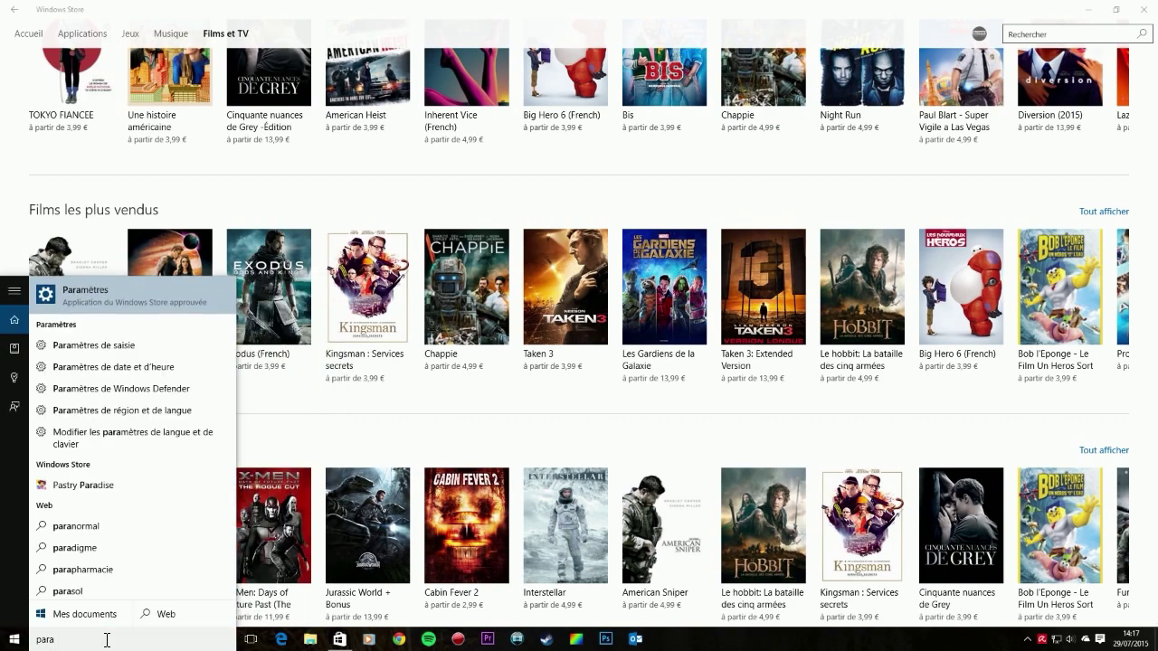
{"action": "key", "text": "Return"}
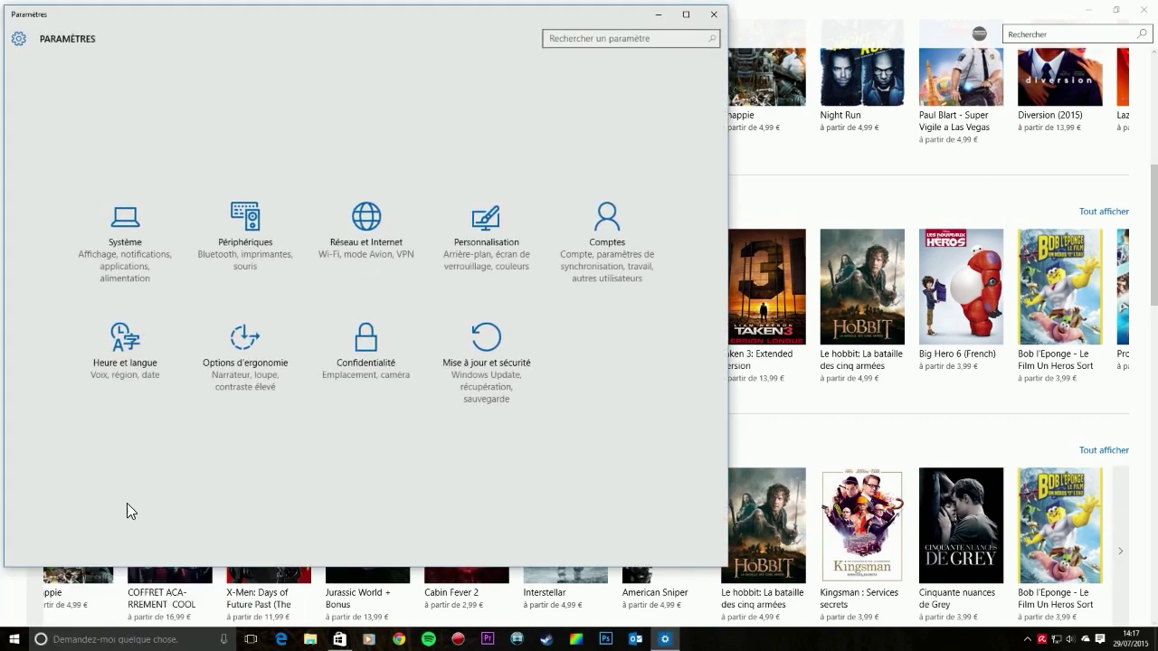
{"action": "left_click", "coordinate": [109, 224]}
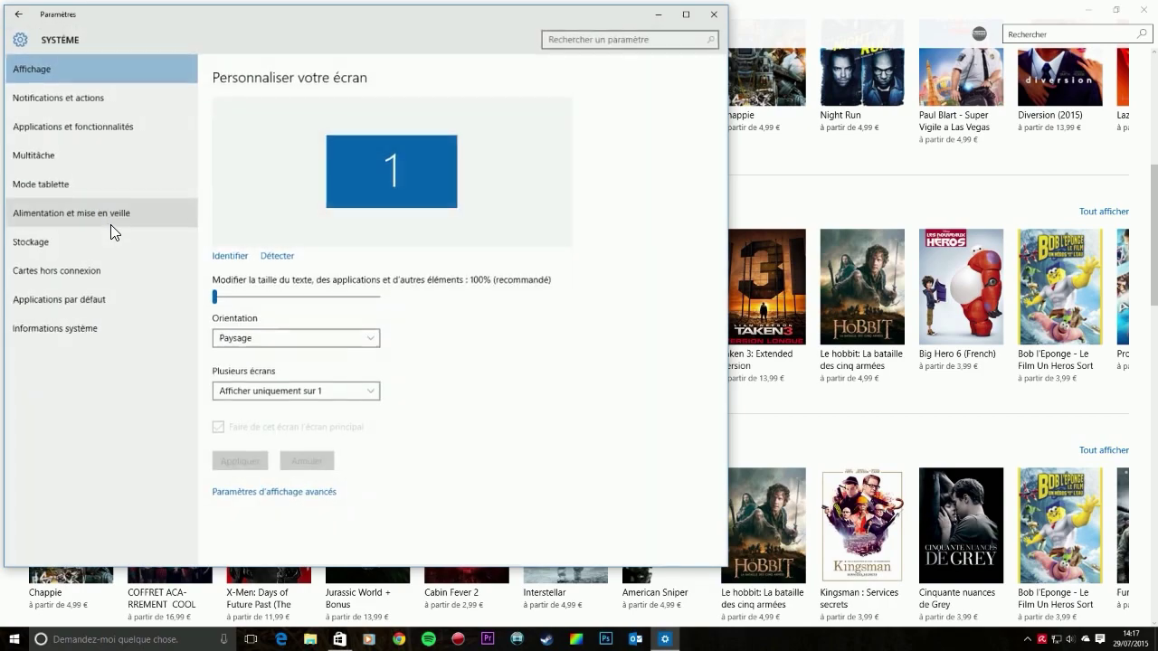
View the Système pages on notifications, system information, default apps, storage, power, Mode tablette and Multitâche, then close Paramètres
{"action": "left_click", "coordinate": [116, 101]}
{"action": "left_click", "coordinate": [112, 328]}
{"action": "left_click", "coordinate": [99, 300]}
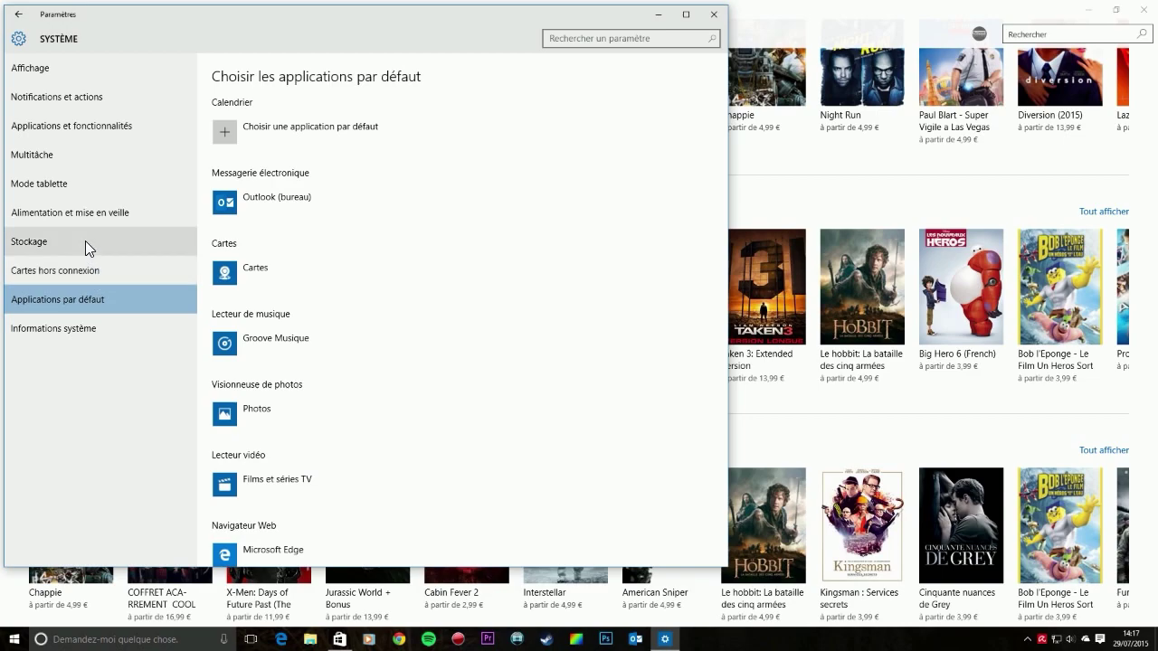
{"action": "left_click", "coordinate": [85, 241]}
{"action": "left_click", "coordinate": [85, 208]}
{"action": "left_click", "coordinate": [78, 187]}
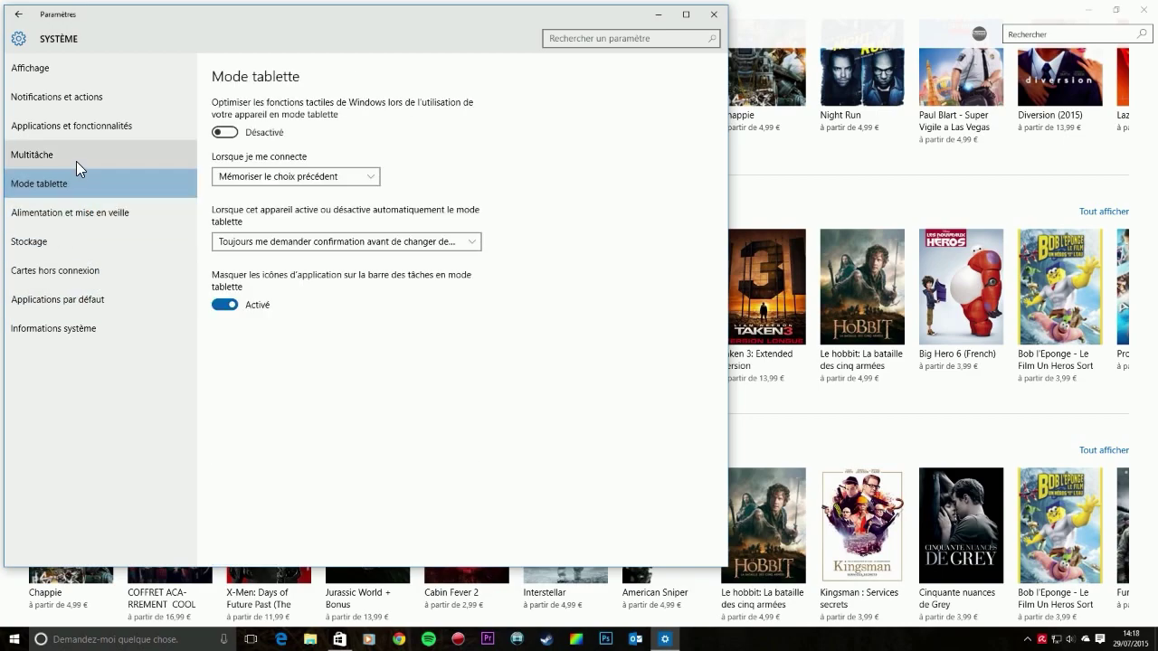
{"action": "left_click", "coordinate": [76, 159]}
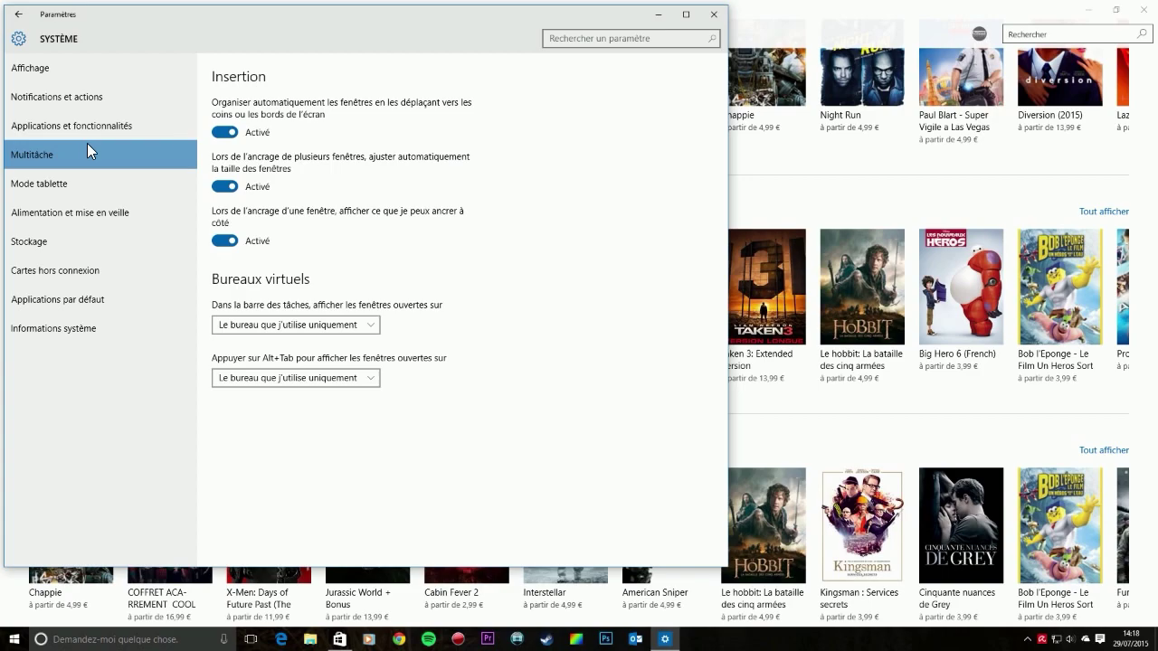
{"action": "left_click", "coordinate": [124, 185]}
{"action": "left_click", "coordinate": [152, 212]}
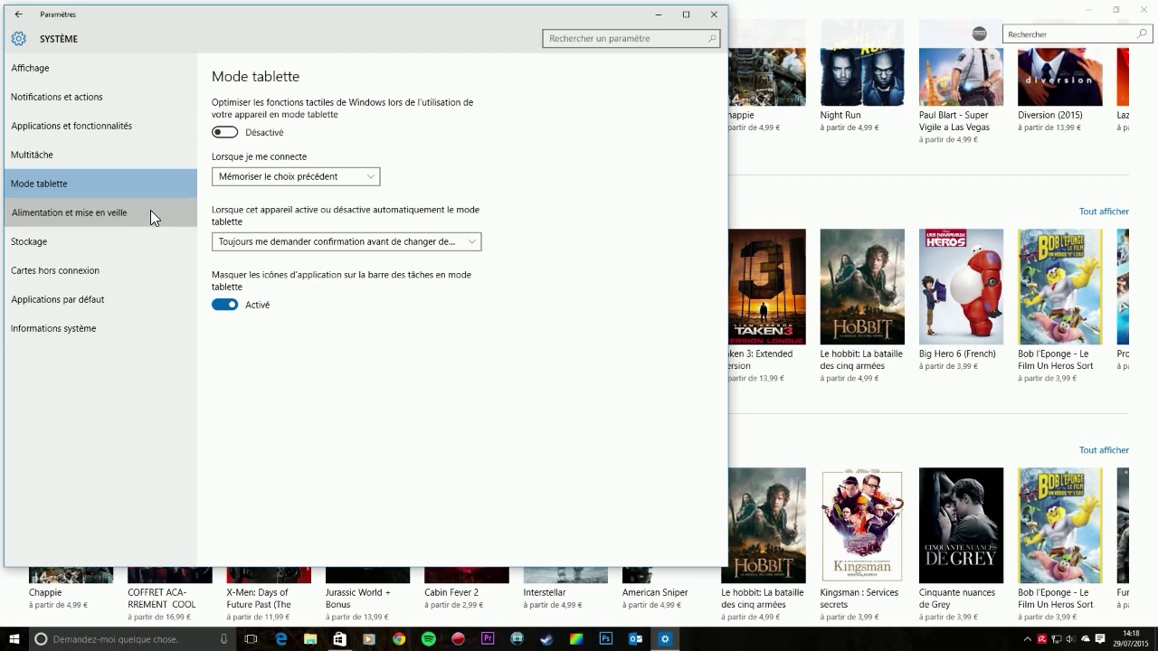
{"action": "left_click", "coordinate": [715, 15]}
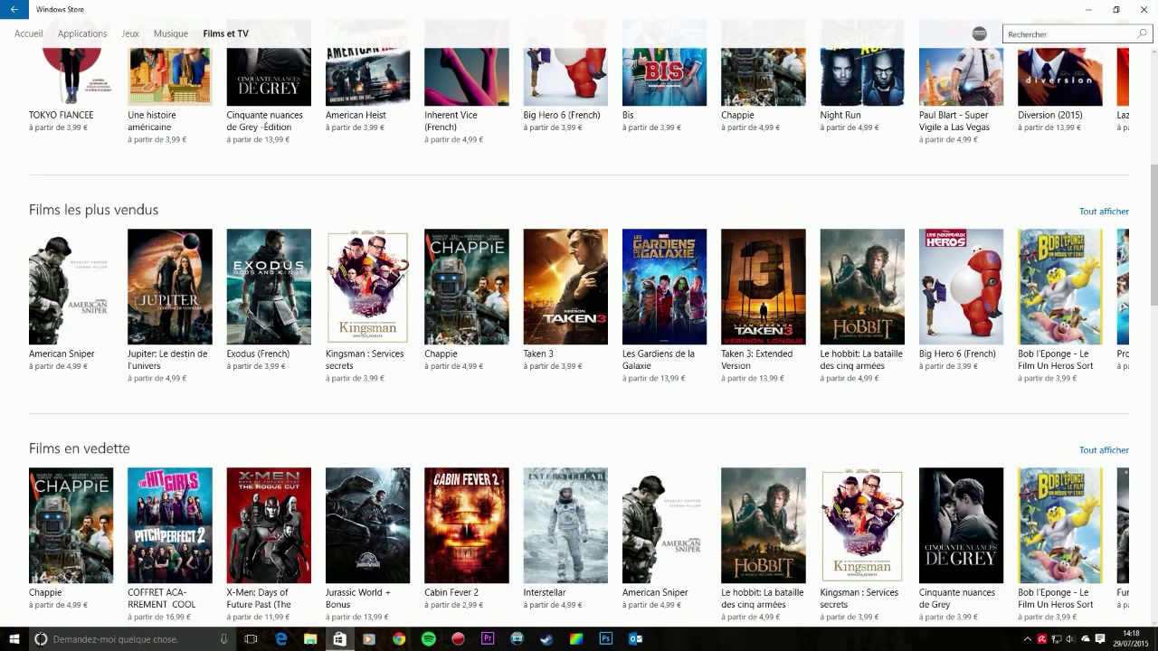
Reopen Paramètres by searching for "para", view the Windows Update and Récupération pages under Mise à jour et sécurité, then close it
{"action": "left_click", "coordinate": [65, 639]}
{"action": "type", "text": "para"}
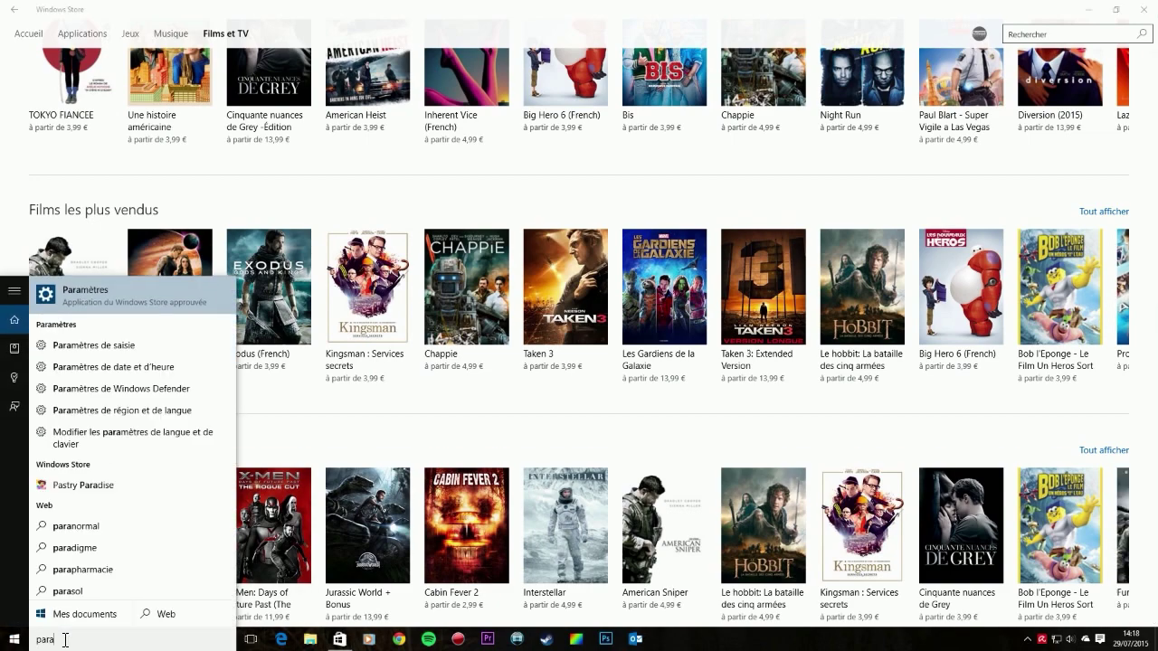
{"action": "key", "text": "Return"}
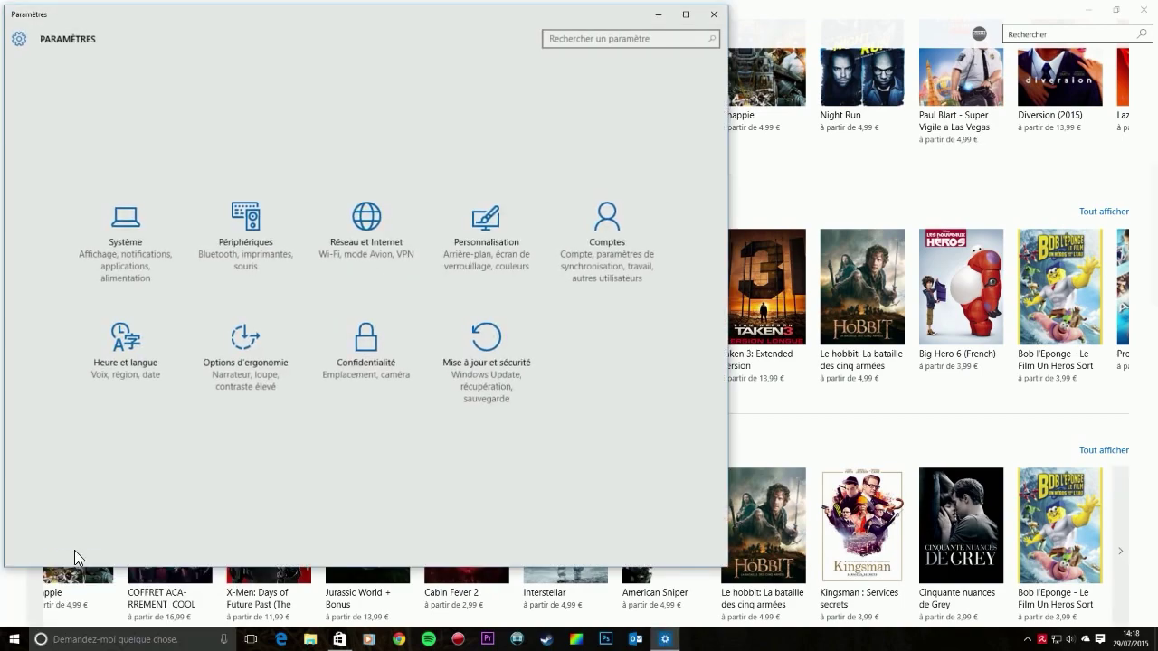
{"action": "left_click", "coordinate": [489, 383]}
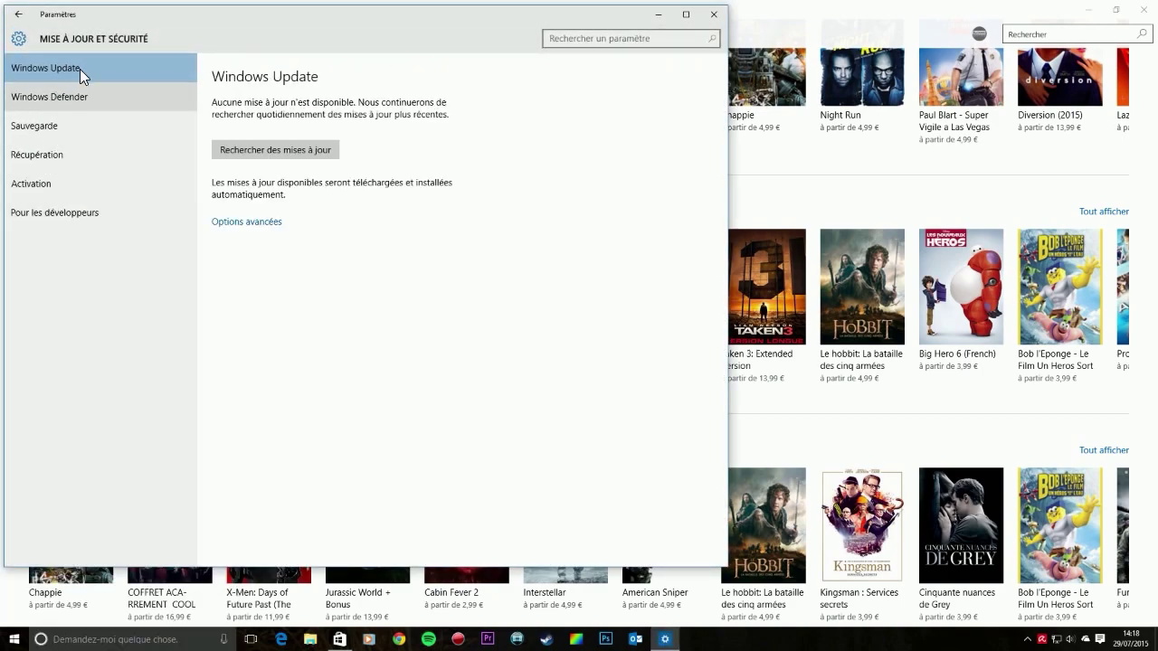
{"action": "left_click", "coordinate": [84, 152]}
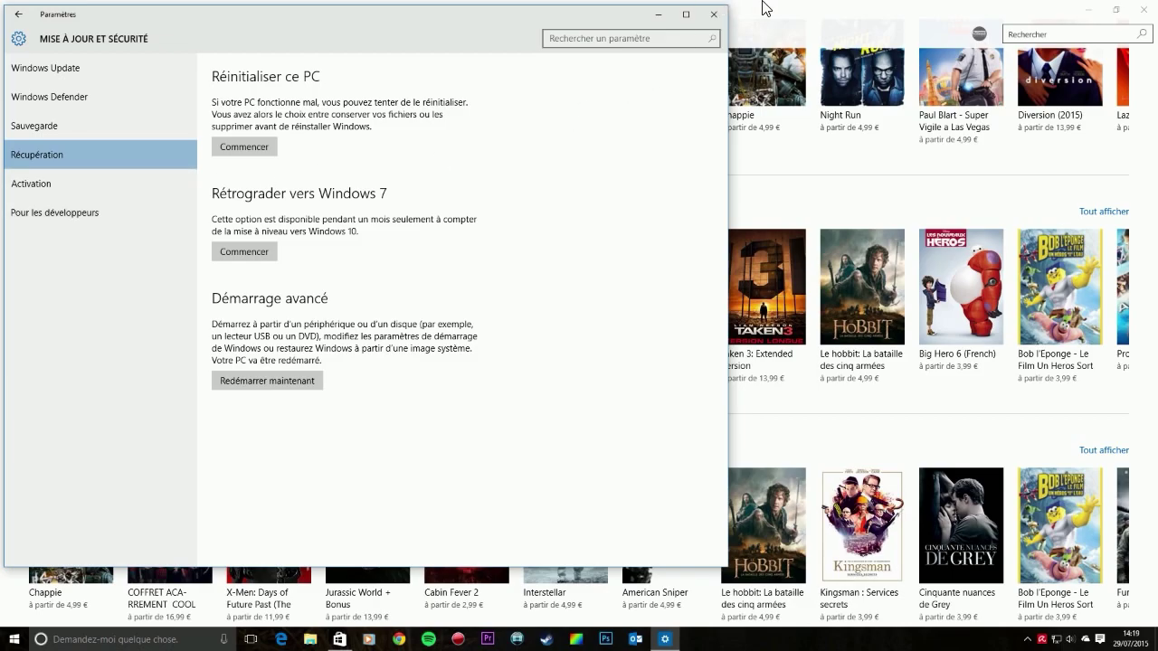
{"action": "left_click", "coordinate": [711, 11]}
Create a second virtual desktop from Task View and return to Bureau 1
{"action": "scroll", "coordinate": [688, 222], "scroll_direction": "up", "scroll_amount": 5}
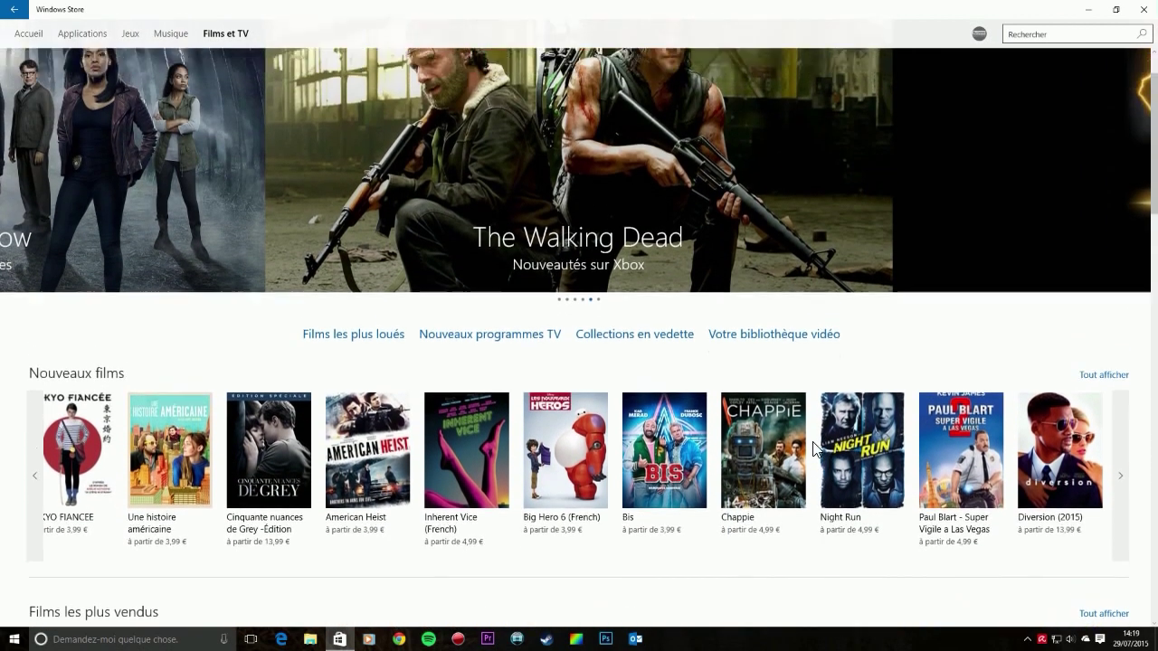
{"action": "left_click", "coordinate": [253, 640]}
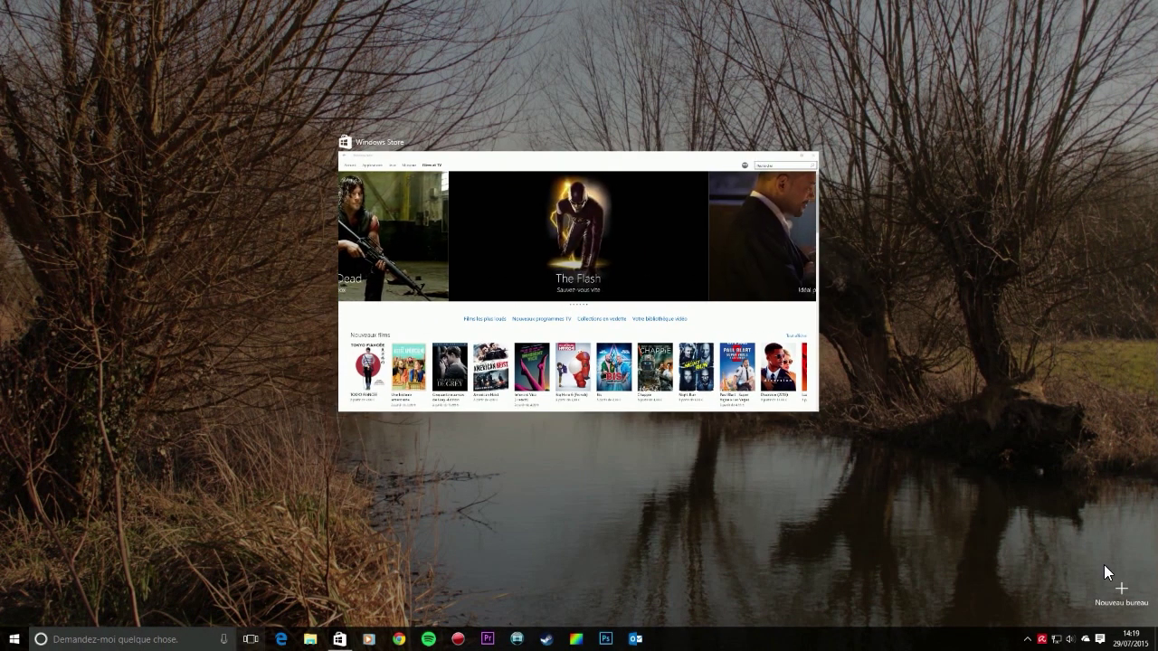
{"action": "left_click", "coordinate": [1121, 589]}
{"action": "left_click", "coordinate": [542, 602]}
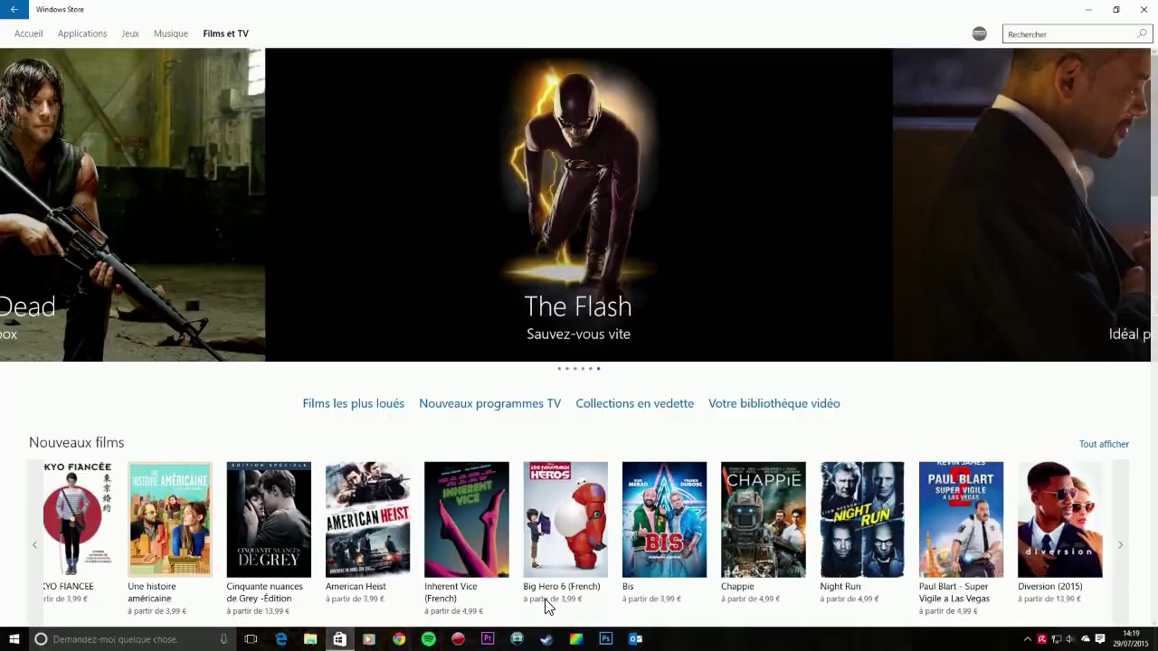
Switch to Bureau 2 and open Lecteur Windows Media there
{"action": "left_click", "coordinate": [253, 639]}
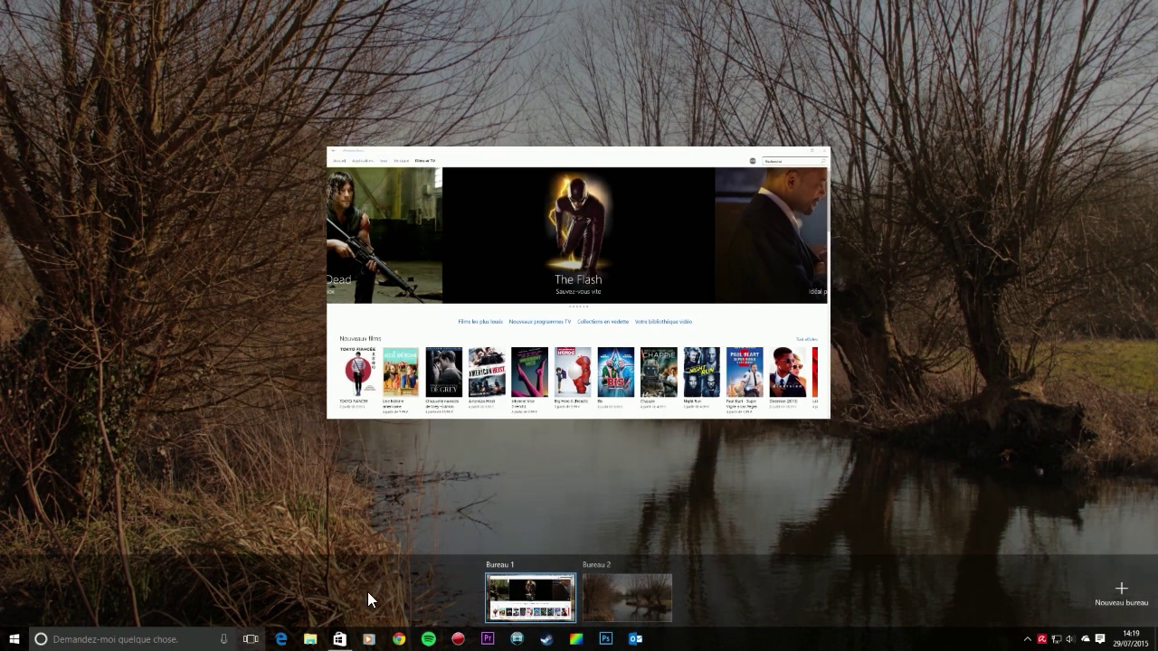
{"action": "left_click", "coordinate": [622, 586]}
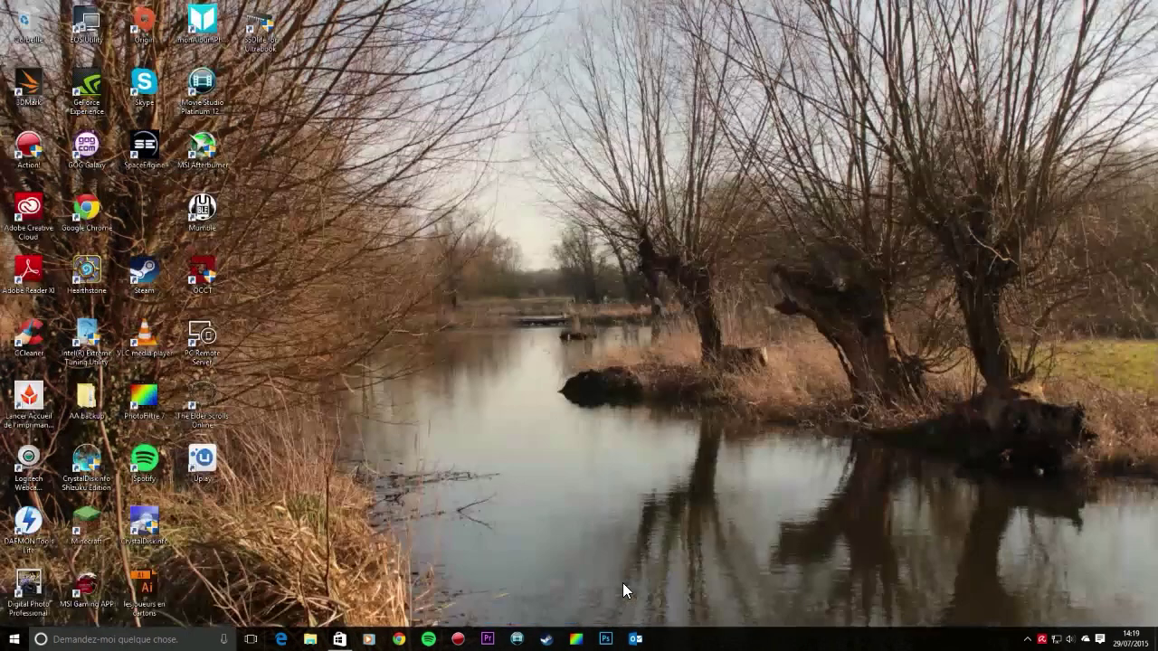
{"action": "left_click", "coordinate": [368, 640]}
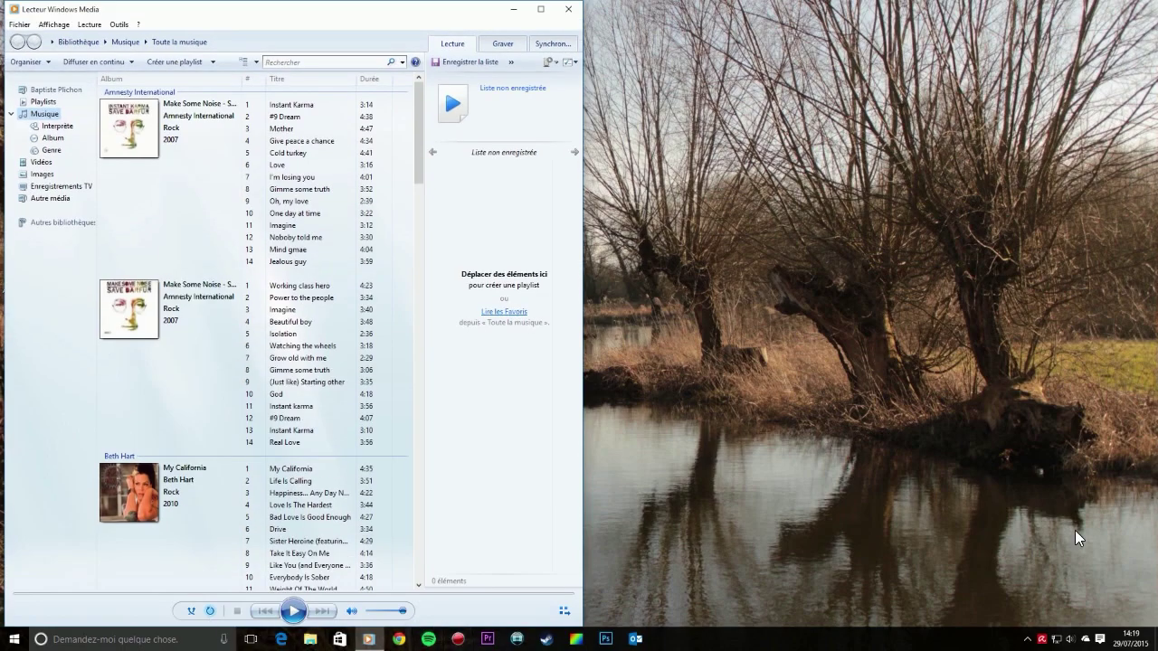
Go back to Bureau 1, return the Windows Store to its Musique section and pull its window out of full size
{"action": "left_click", "coordinate": [251, 639]}
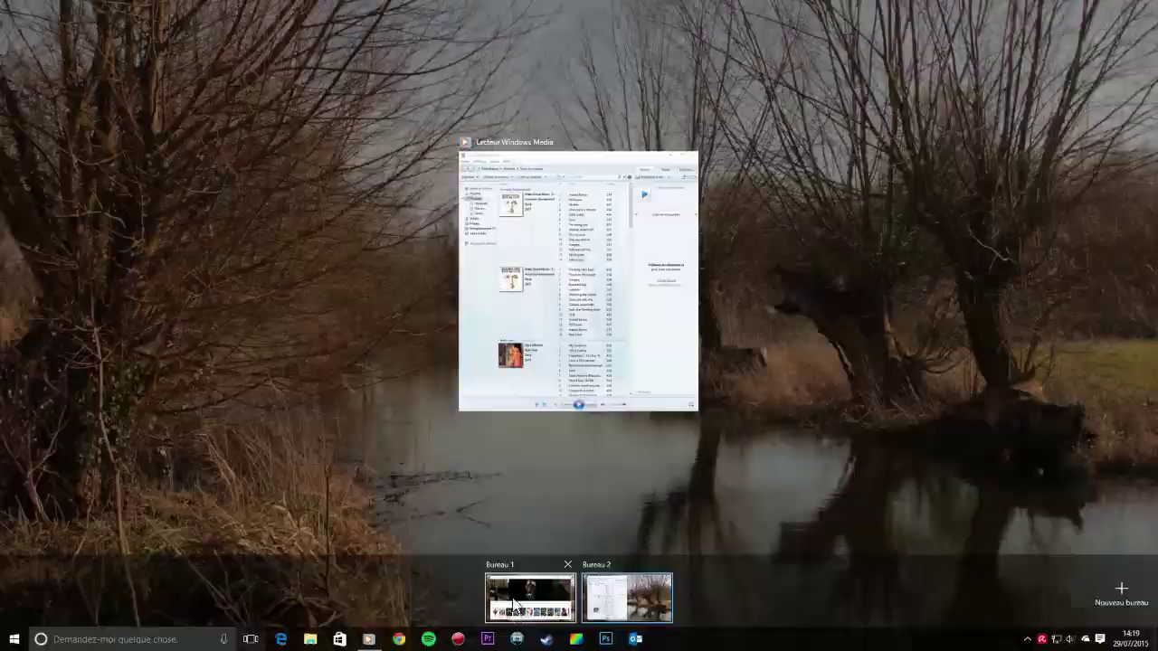
{"action": "left_click", "coordinate": [630, 594]}
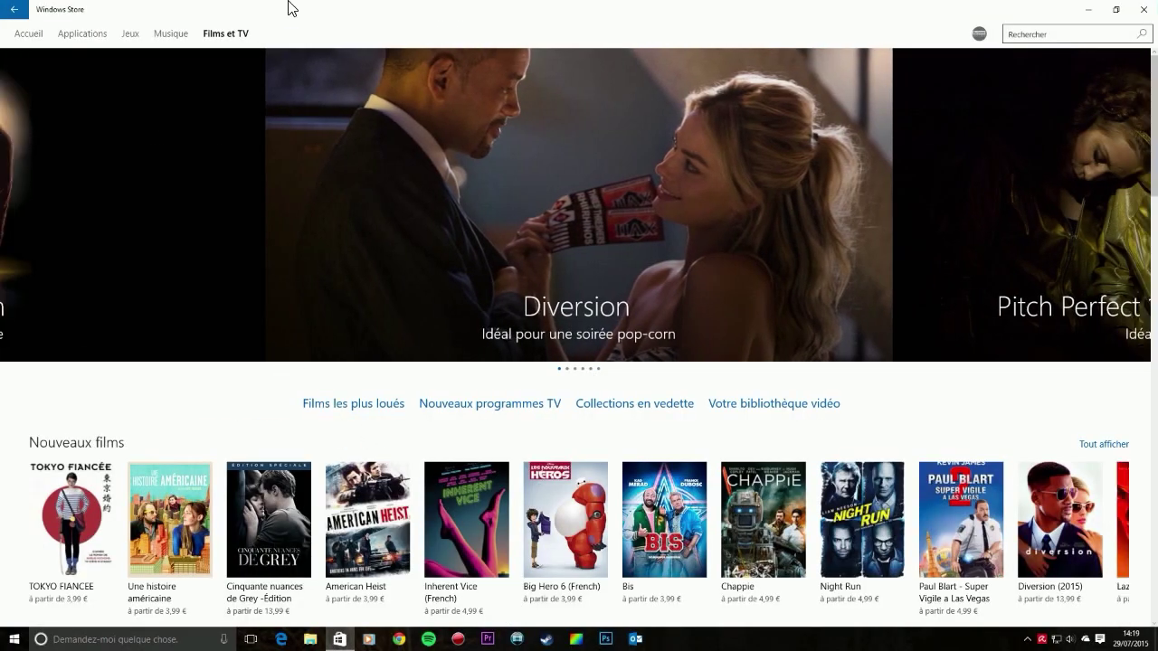
{"action": "left_click", "coordinate": [14, 13]}
{"action": "left_click_drag", "start_coordinate": [1006, 18], "coordinate": [499, 94]}
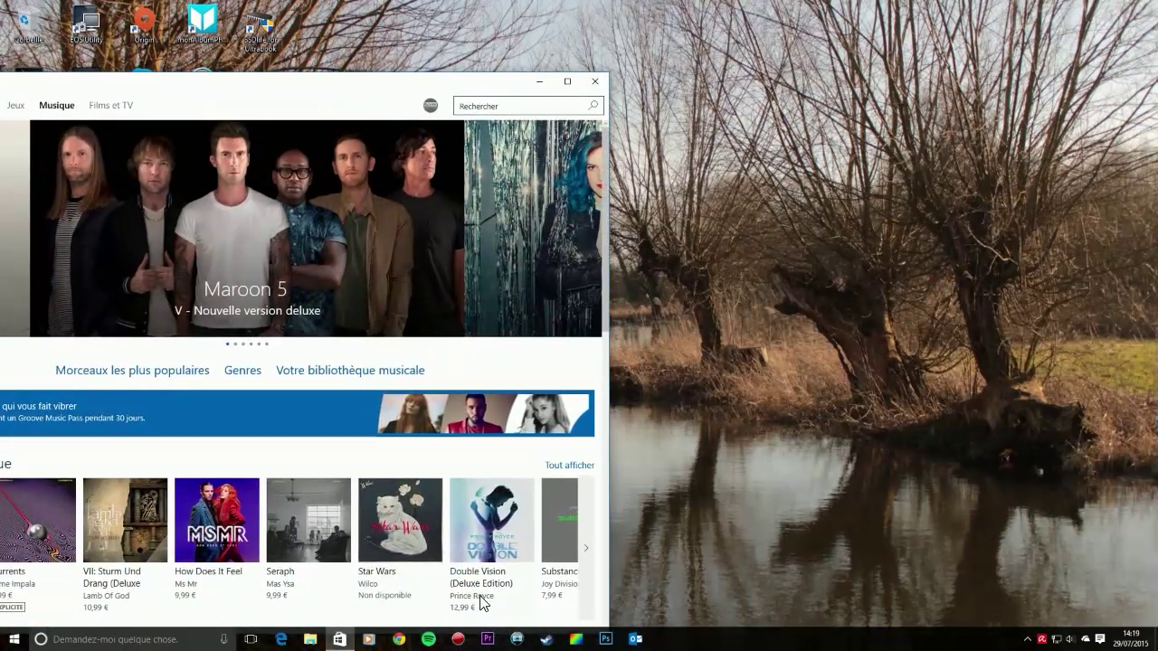
Switch back and forth between Bureau 1 and Bureau 2 through Task View, ending on Bureau 2
{"action": "left_click", "coordinate": [250, 638]}
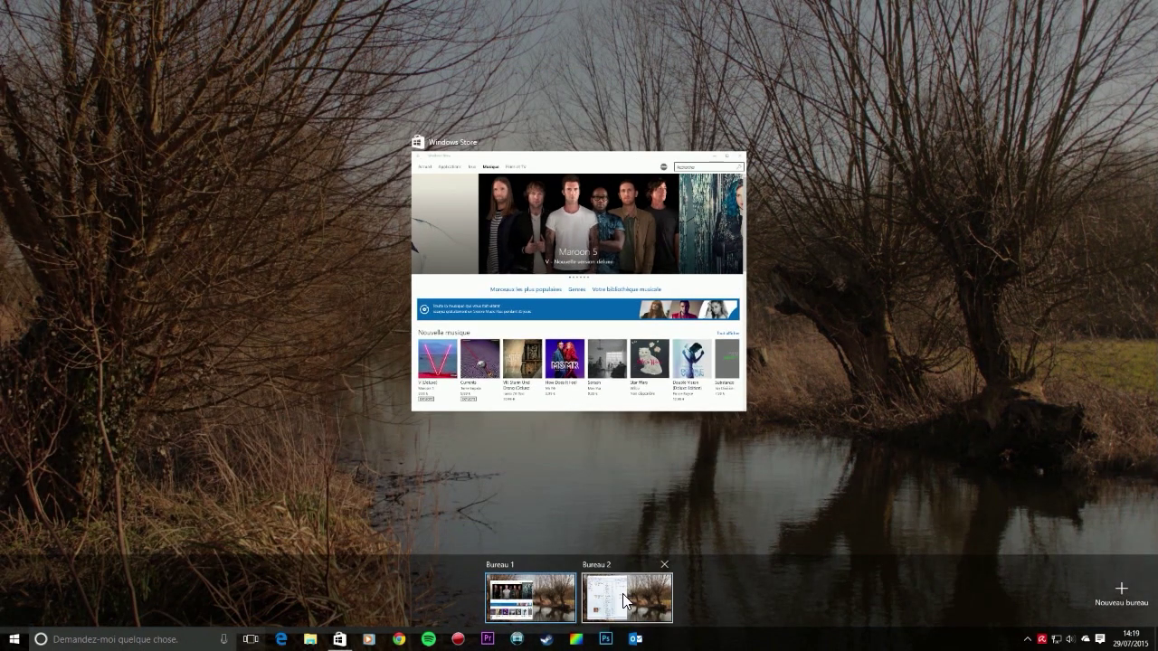
{"action": "left_click", "coordinate": [623, 594]}
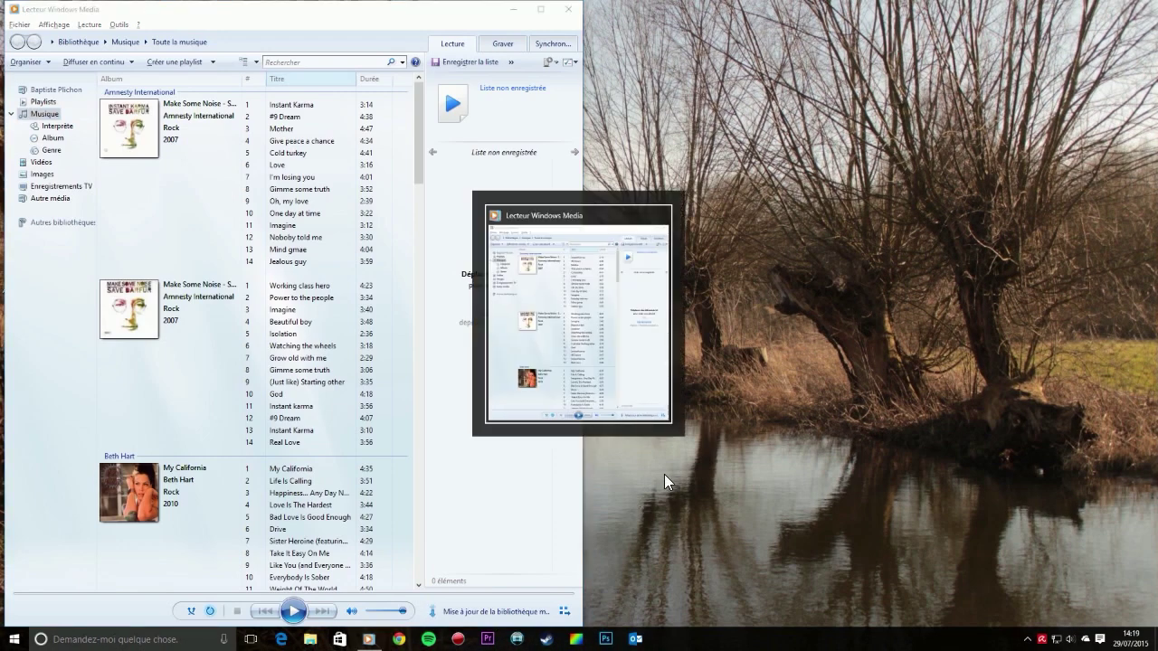
{"action": "left_click", "coordinate": [251, 639]}
{"action": "left_click", "coordinate": [490, 586]}
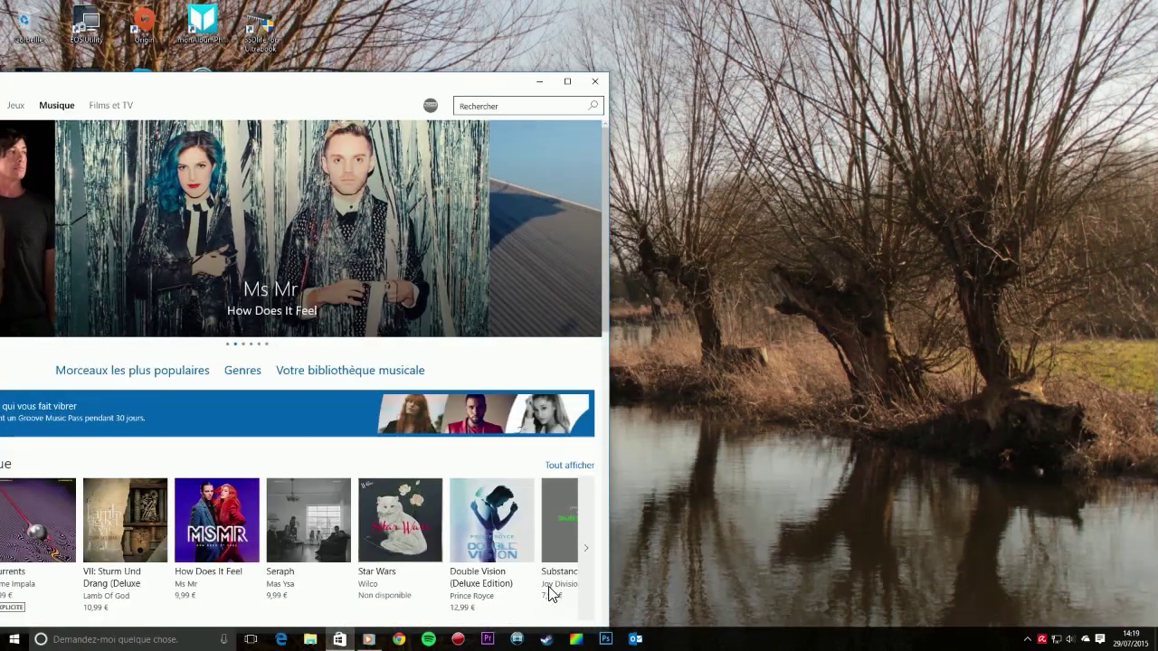
{"action": "left_click", "coordinate": [250, 639]}
{"action": "left_click", "coordinate": [596, 600]}
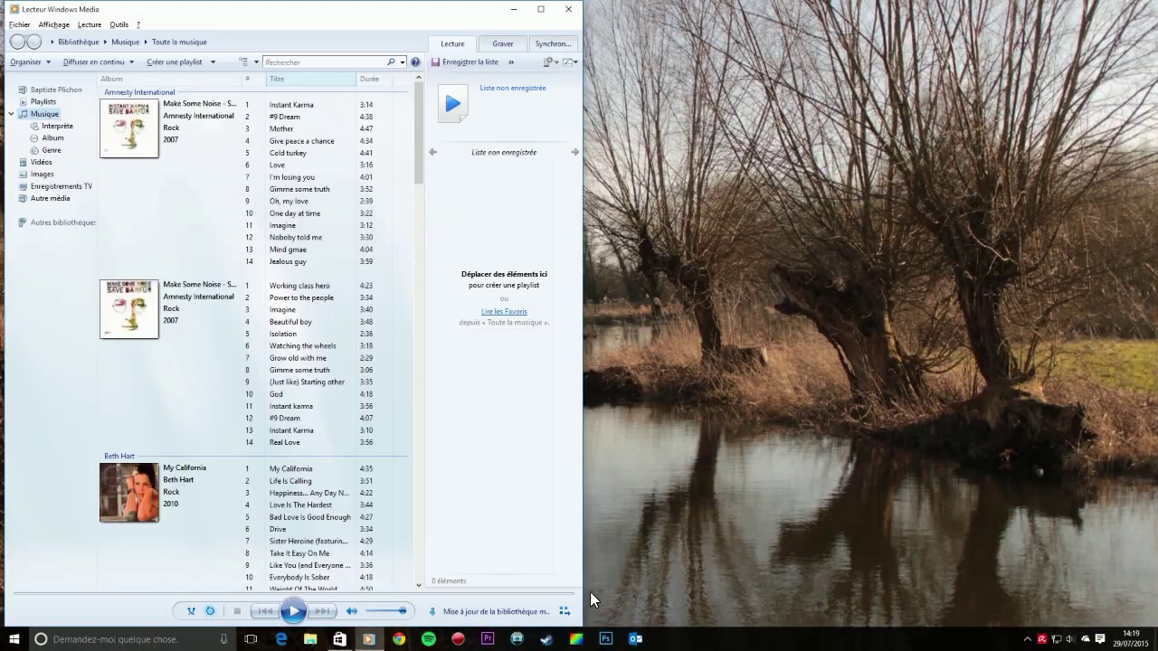
Close Lecteur Windows Media and remove the Bureau 2 virtual desktop
{"action": "left_click", "coordinate": [569, 7]}
{"action": "left_click", "coordinate": [251, 639]}
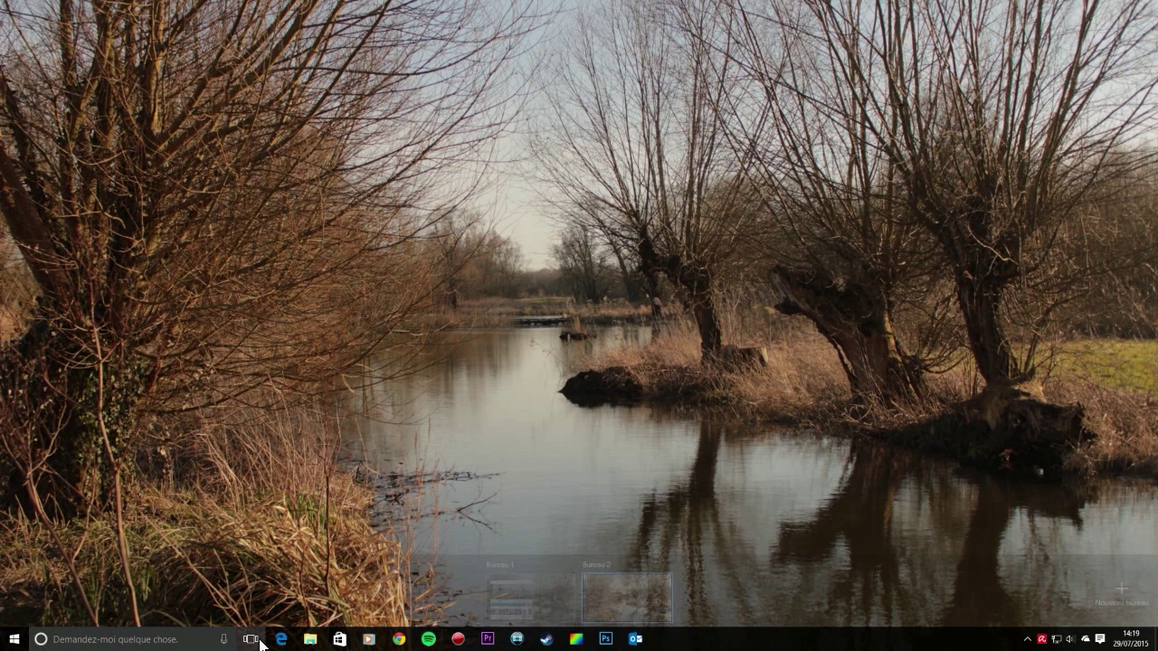
{"action": "mouse_move", "coordinate": [627, 594]}
{"action": "left_click", "coordinate": [664, 566]}
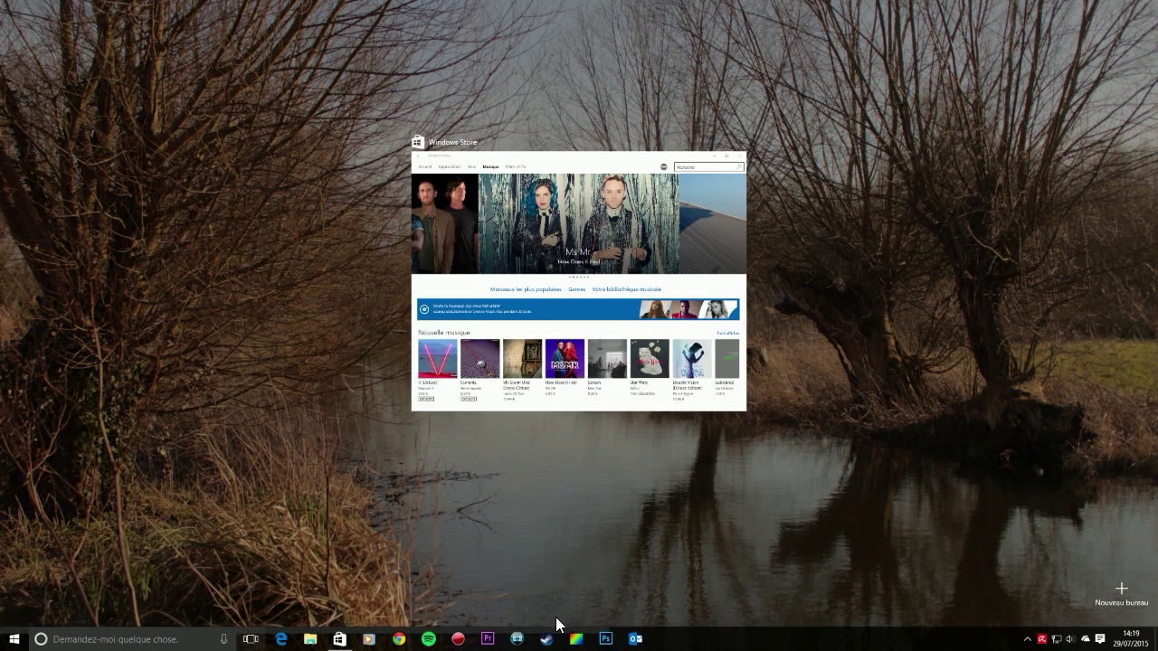
Return to the Windows Store window, move it to the middle of the desktop and close it
{"action": "left_click", "coordinate": [557, 489]}
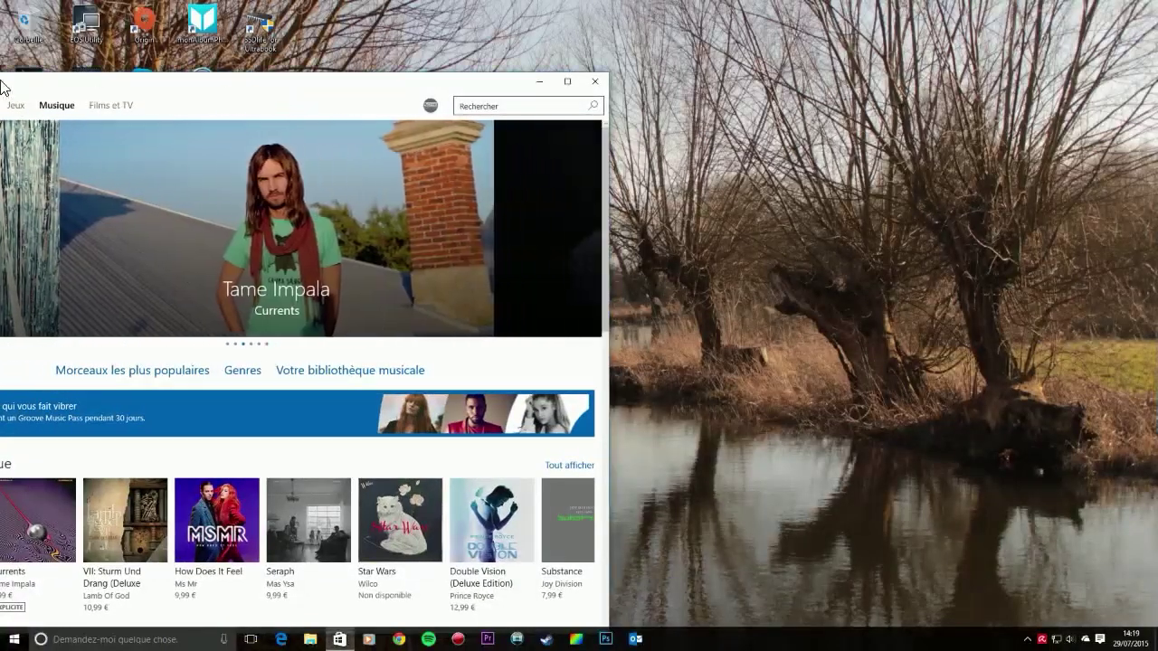
{"action": "left_click_drag", "start_coordinate": [272, 93], "coordinate": [676, 63]}
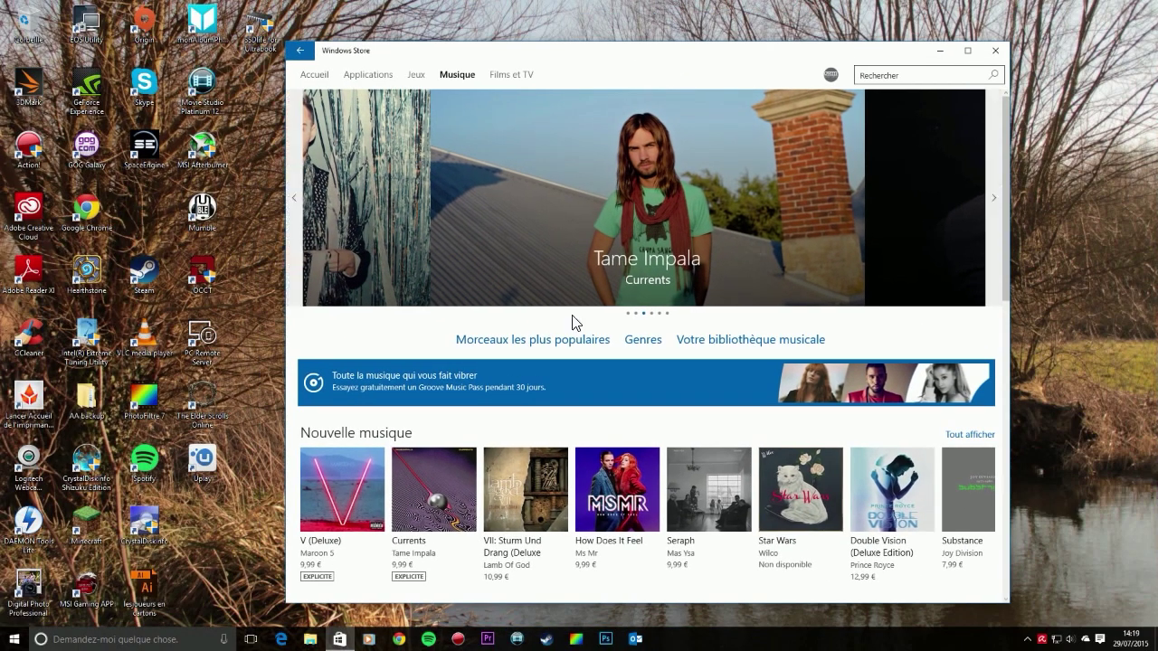
{"action": "left_click", "coordinate": [996, 51]}
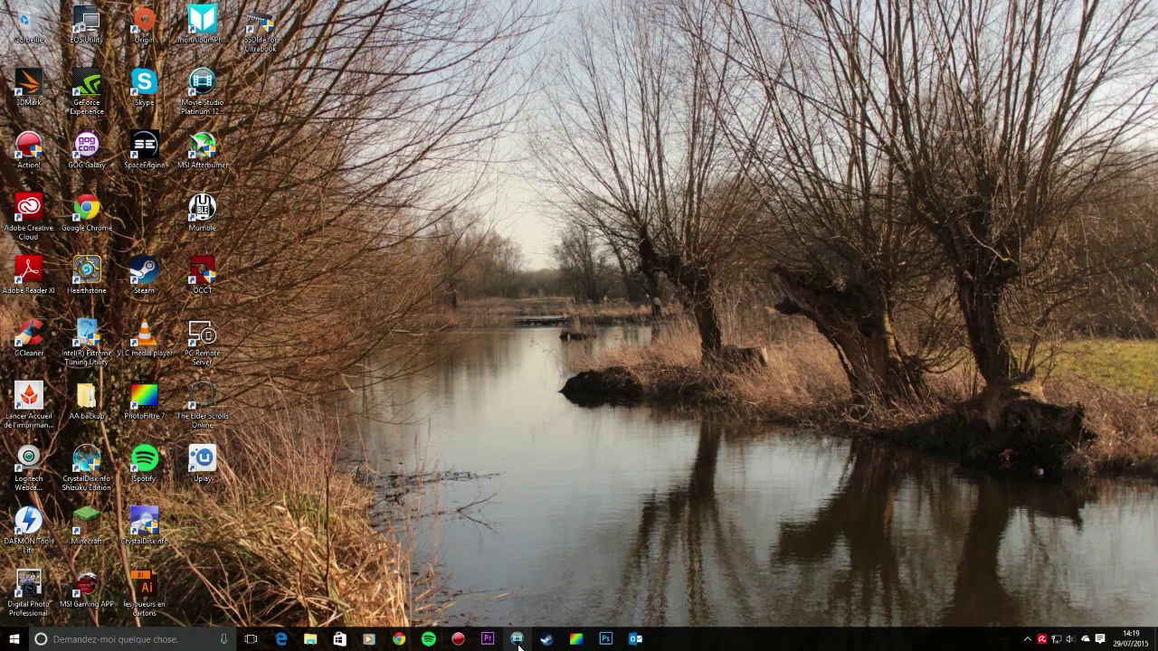
Open Steam to its Magasin page
{"action": "left_click", "coordinate": [545, 639]}
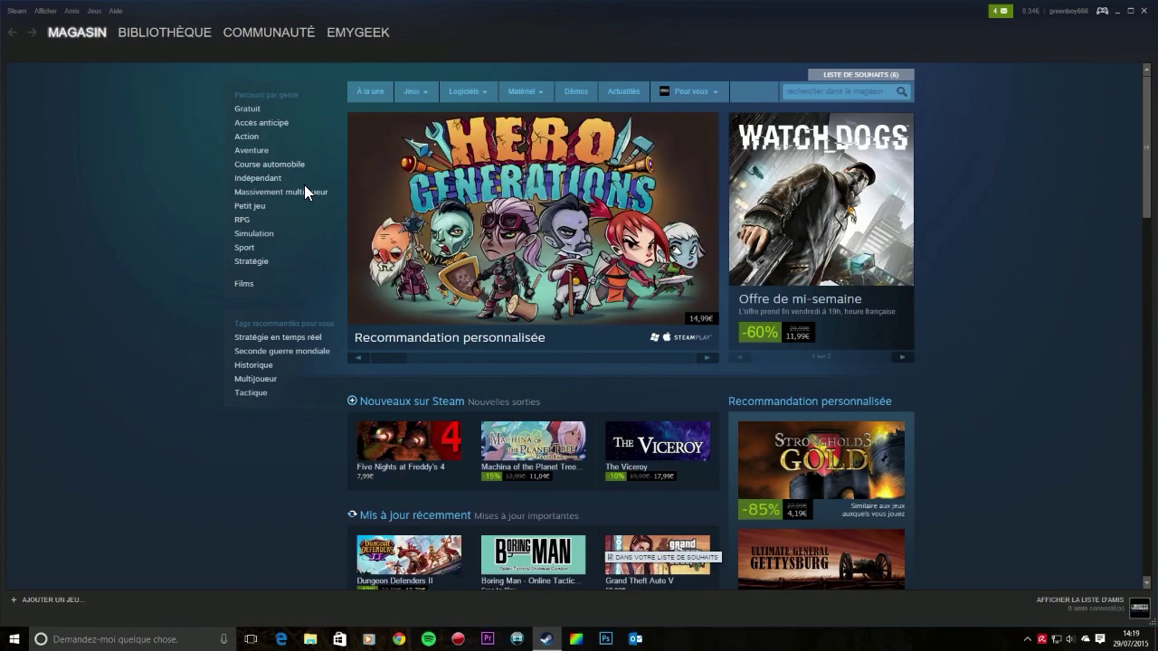
Launch Minecraft: Windows 10 Edition Beta from the Start menu tiles and enter a world
{"action": "left_click", "coordinate": [20, 637]}
{"action": "scroll", "coordinate": [226, 453], "scroll_direction": "down", "scroll_amount": 5}
{"action": "left_click", "coordinate": [232, 470]}
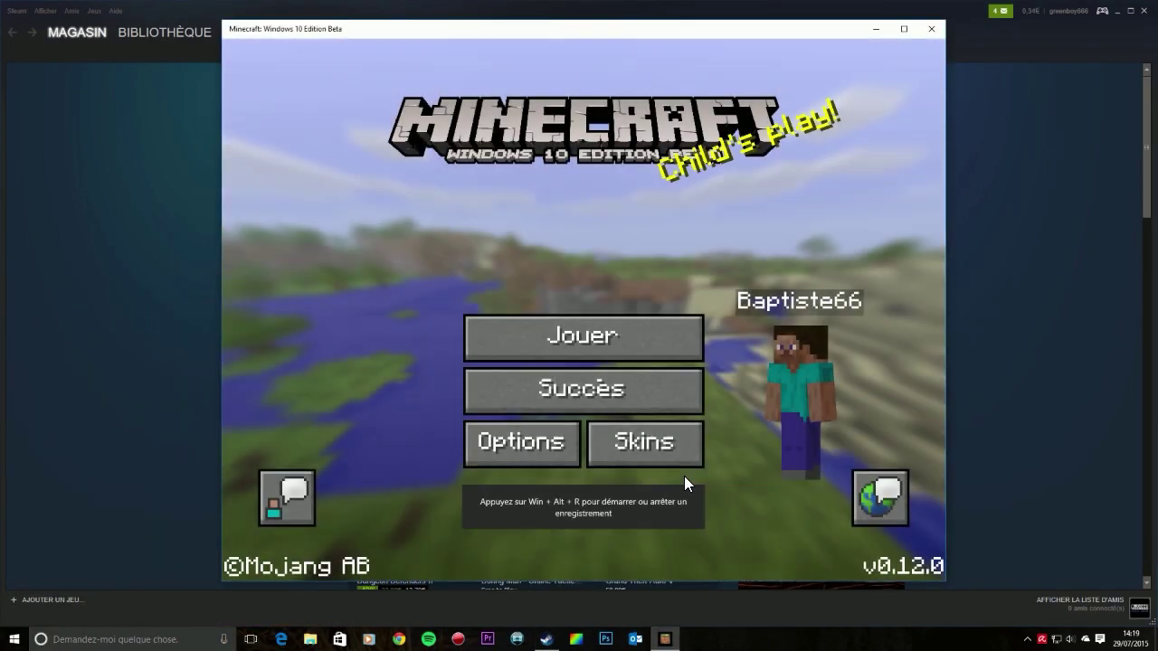
{"action": "left_click", "coordinate": [675, 326]}
{"action": "left_click", "coordinate": [606, 114]}
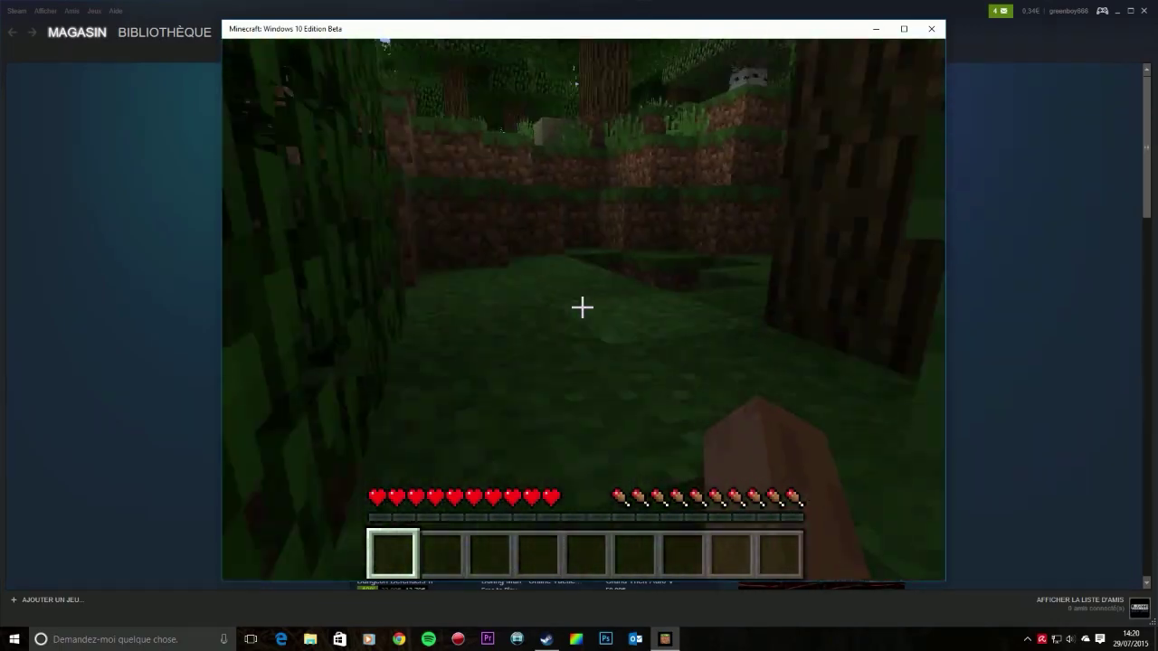
Pick up the dropped dirt block and walk through the Minecraft forest to the water
{"action": "mouse_move", "coordinate": [582, 308]}
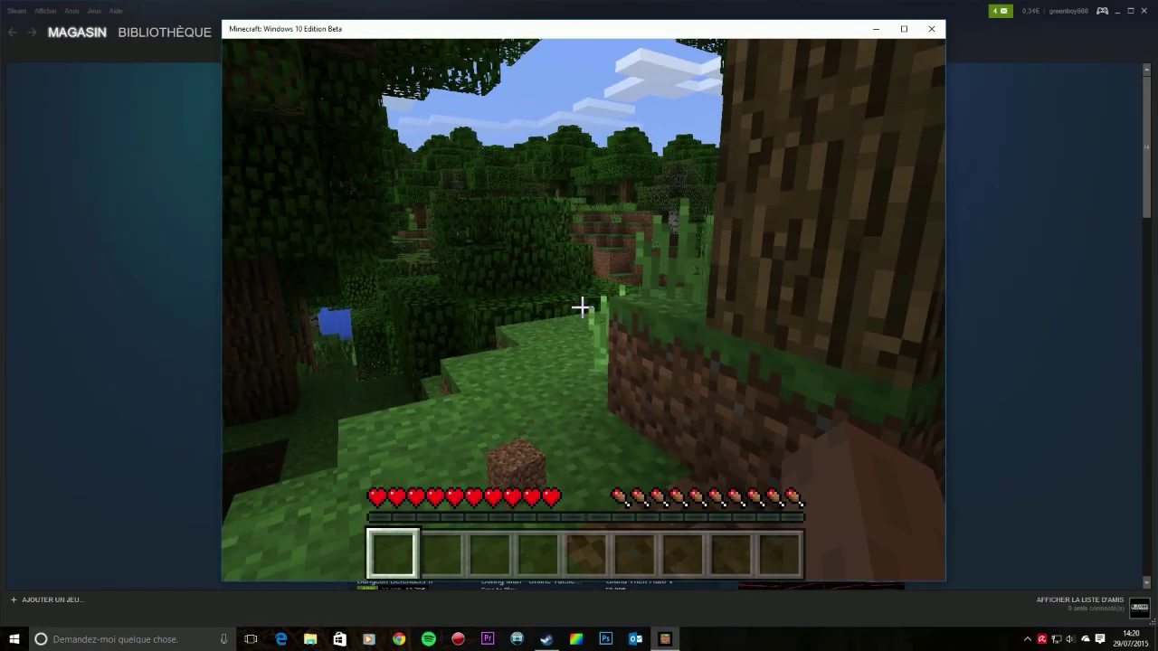
{"action": "key", "text": "w"}
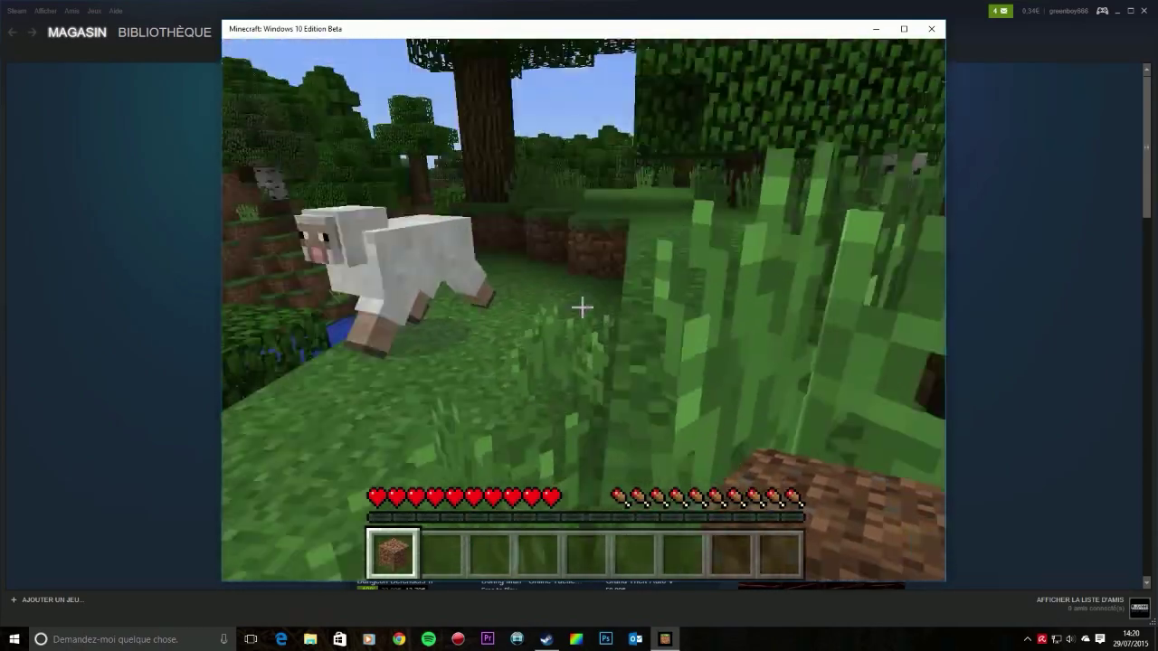
{"action": "key", "text": "w"}
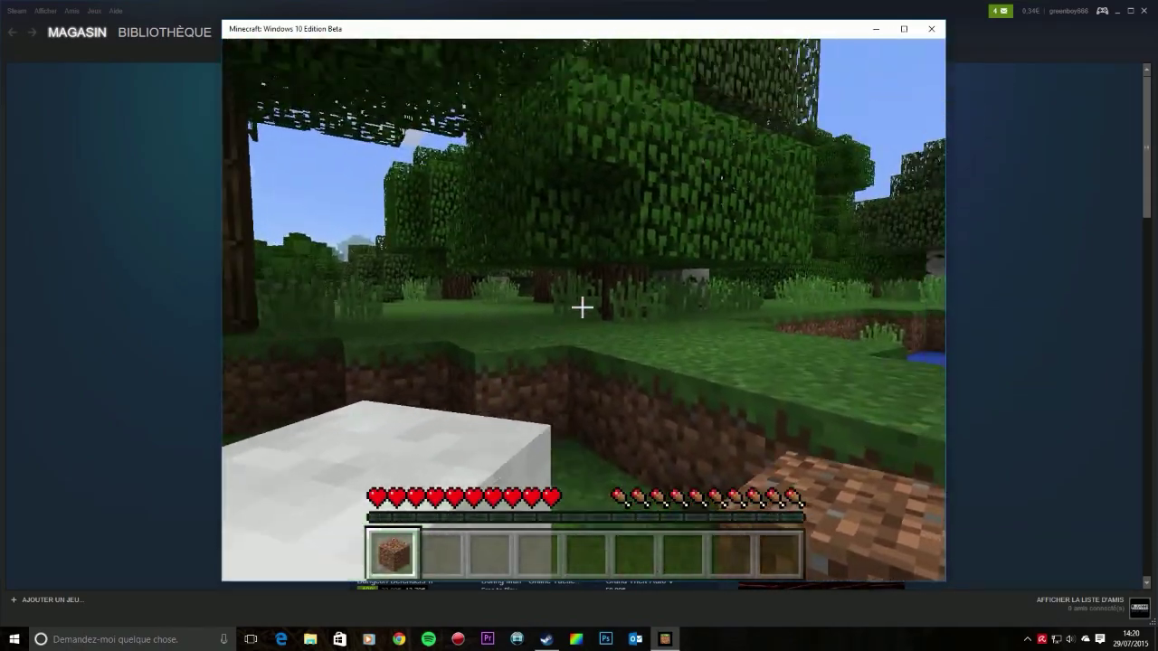
{"action": "key", "text": "w"}
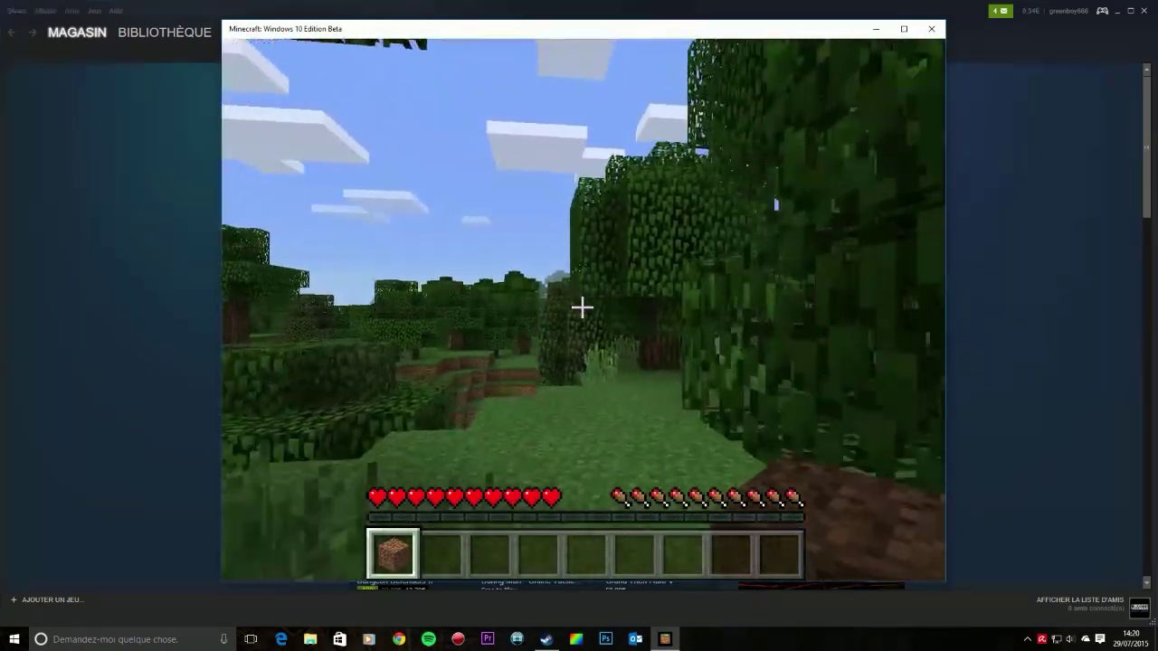
{"action": "key", "text": "w"}
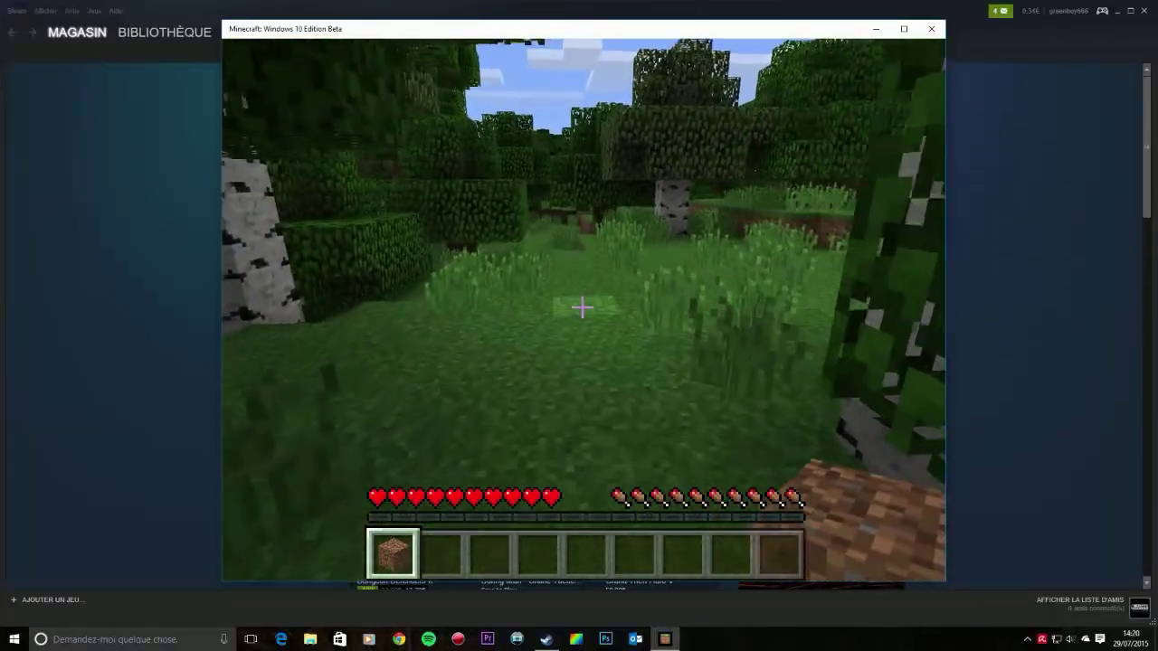
{"action": "key", "text": "w"}
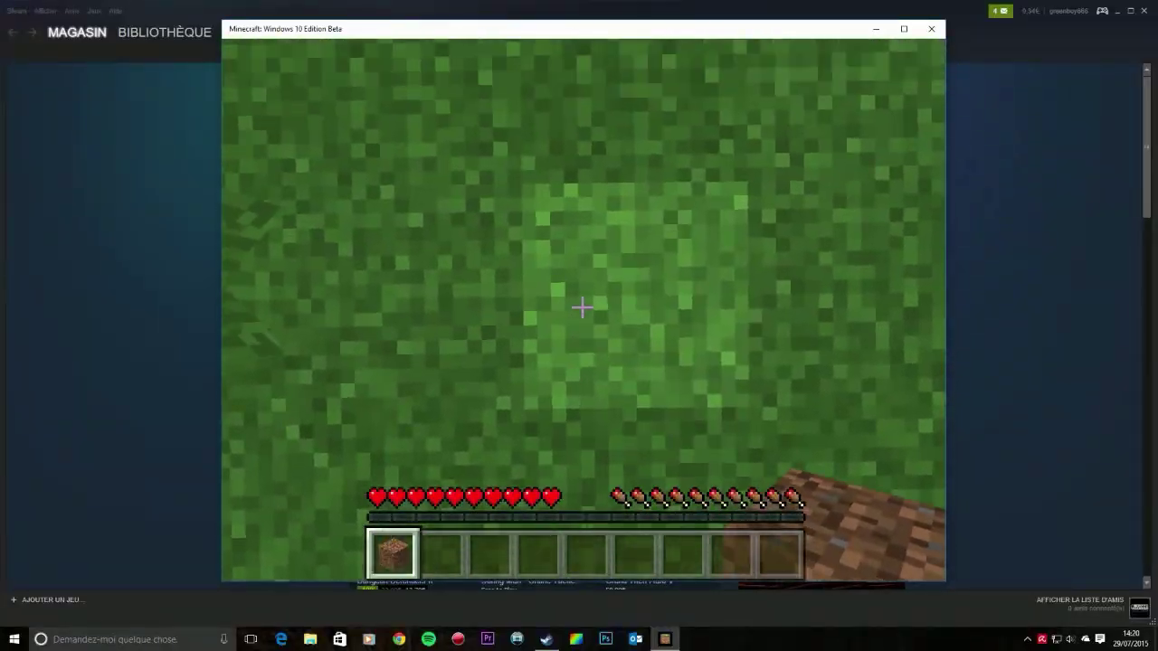
{"action": "key", "text": "w"}
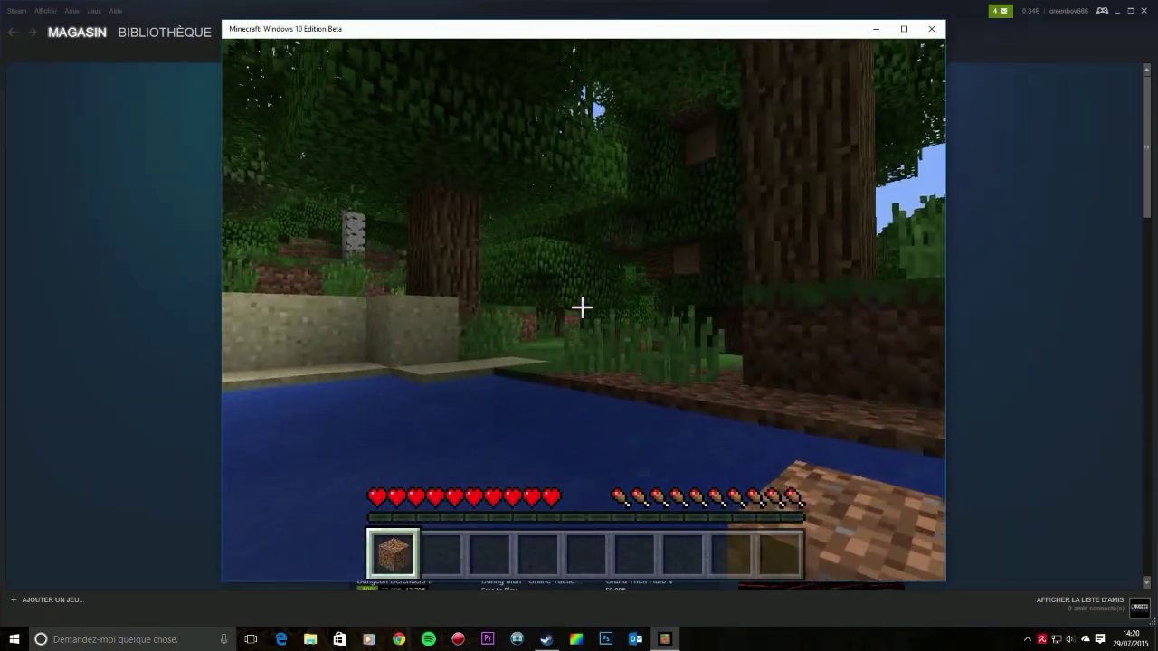
Leave the Minecraft world for the title screen and close the game
{"action": "key", "text": "Escape"}
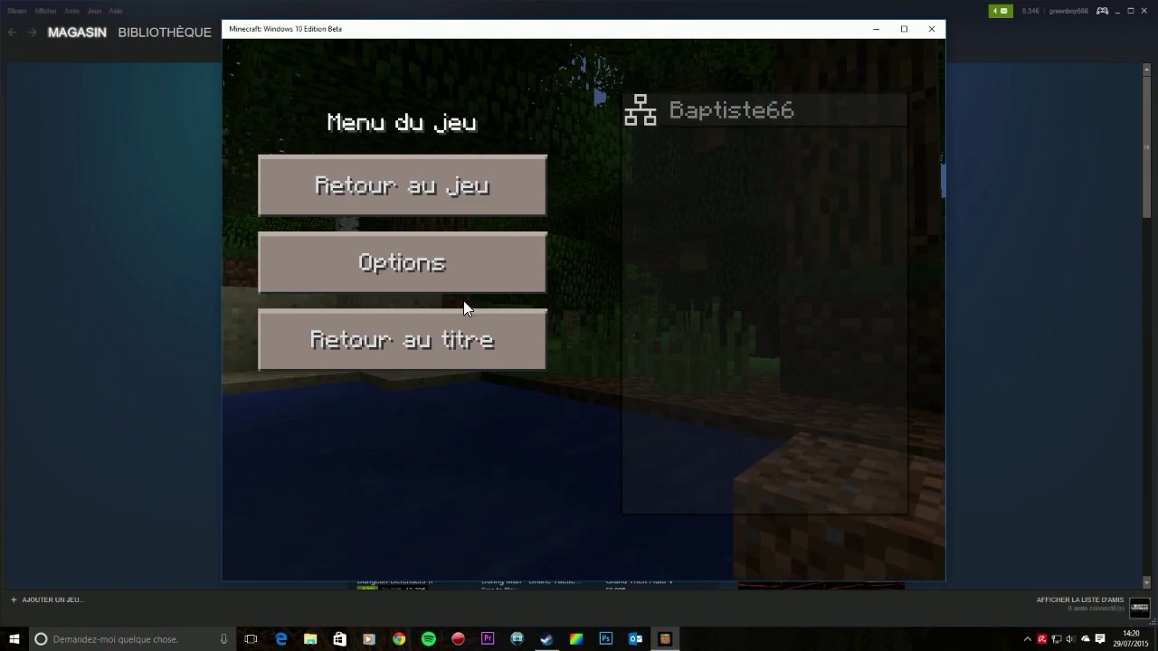
{"action": "left_click", "coordinate": [461, 334]}
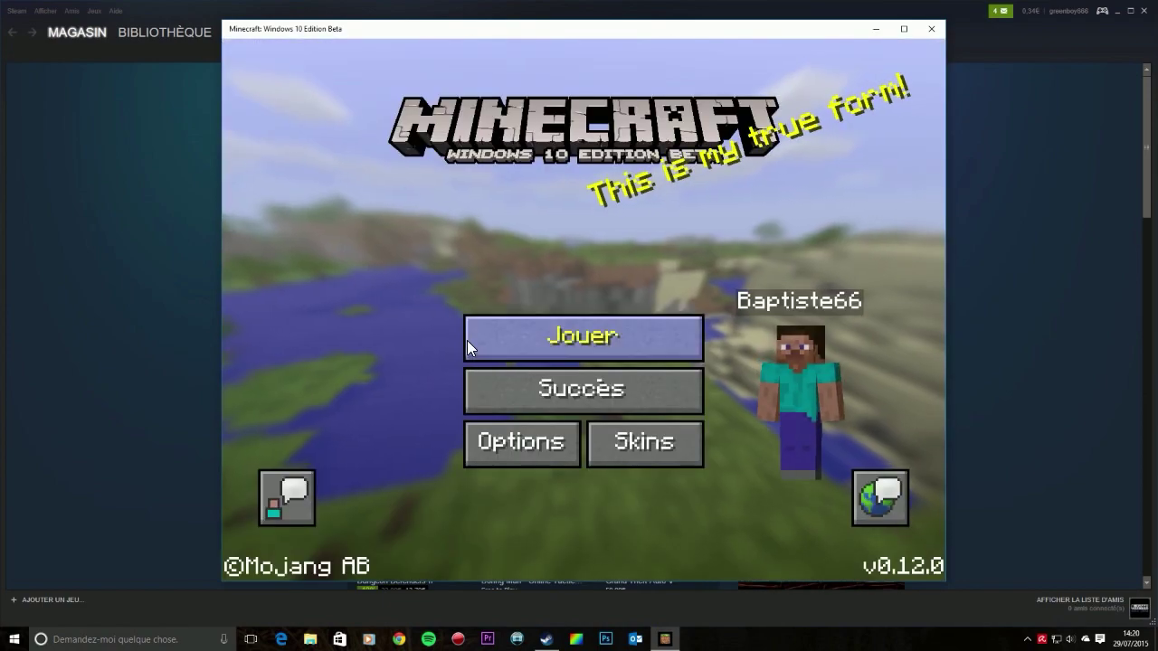
{"action": "left_click", "coordinate": [932, 28]}
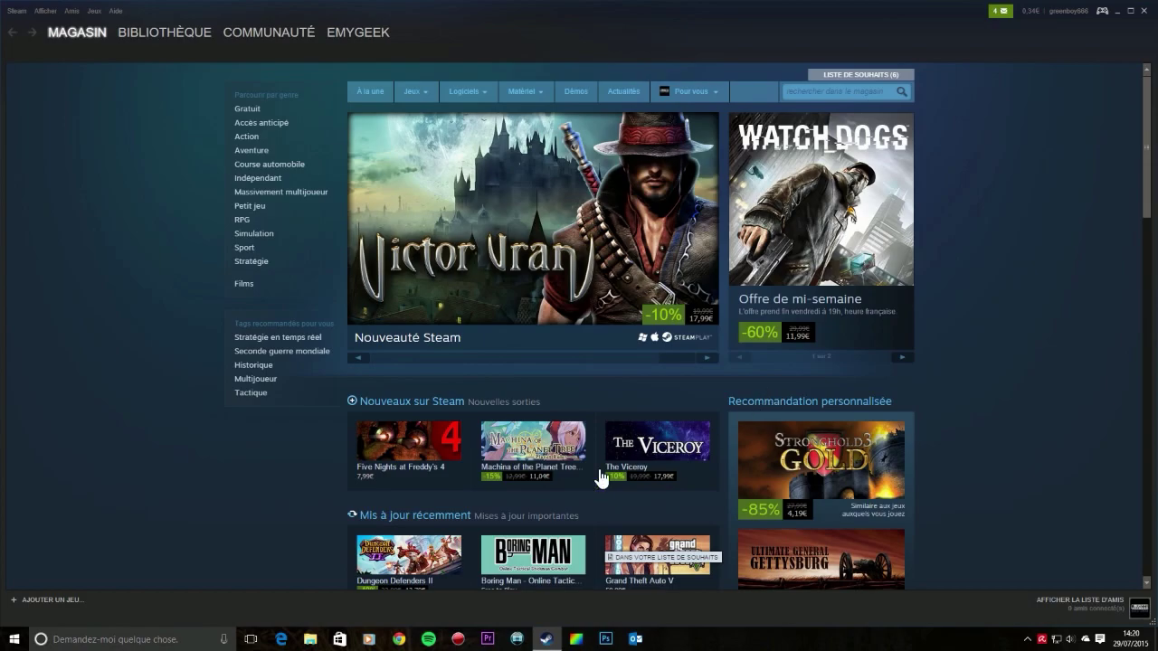
Minimize Steam, look through the Start menu's tile groups and open the Twitter app
{"action": "left_click", "coordinate": [545, 638]}
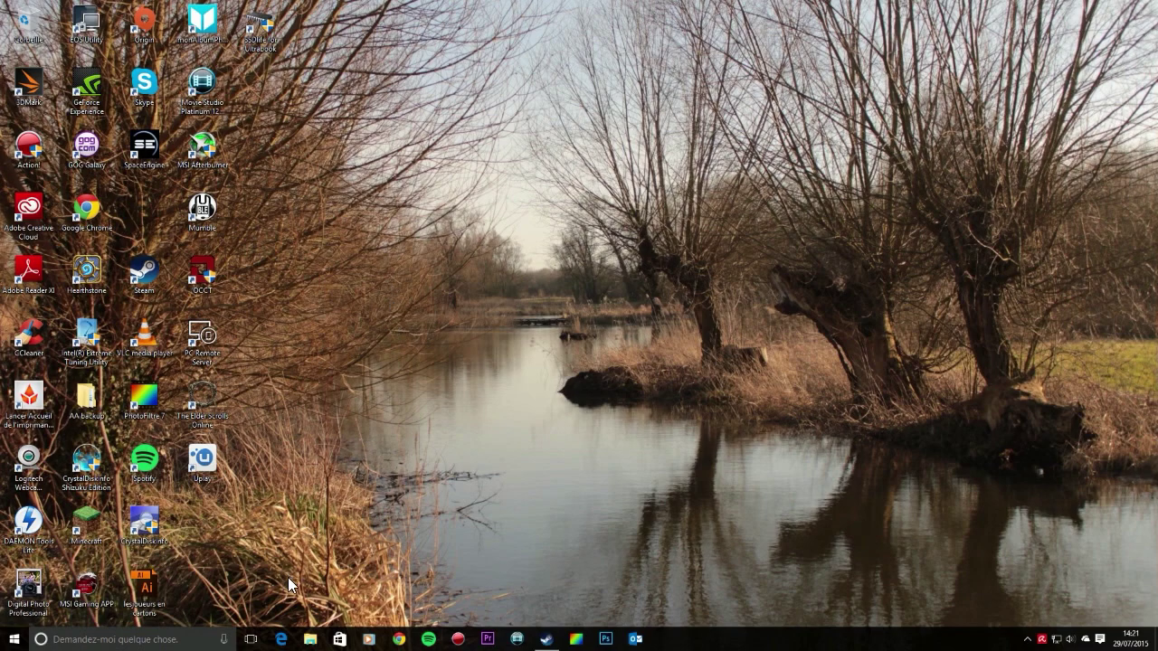
{"action": "key", "text": "super"}
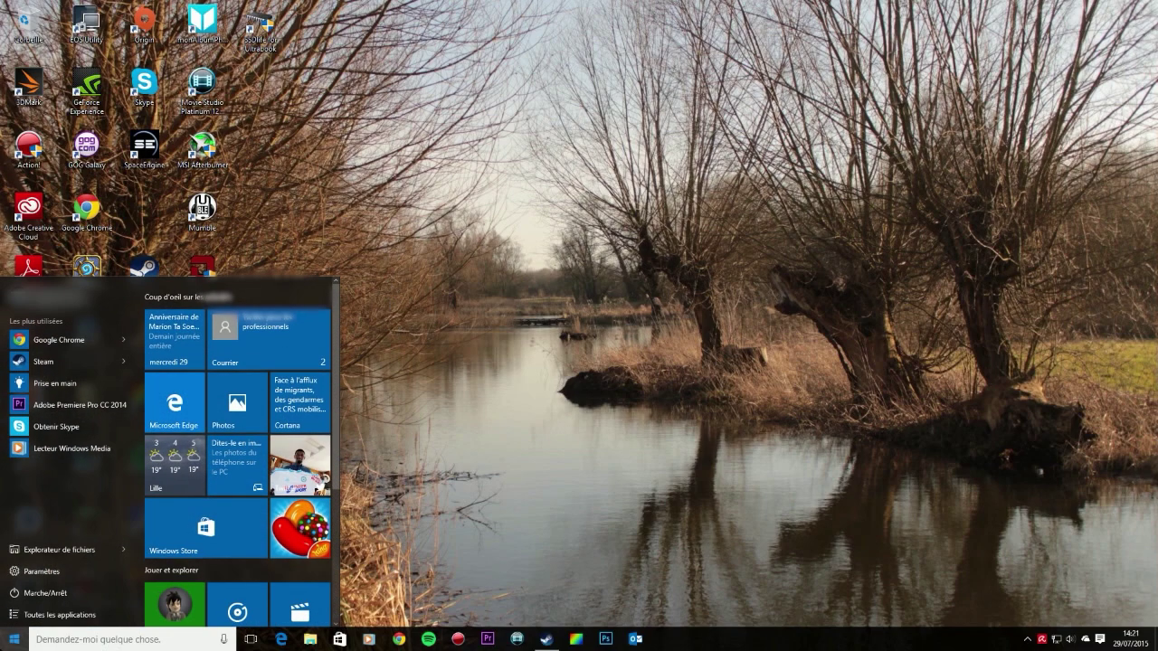
{"action": "scroll", "coordinate": [179, 471], "scroll_direction": "down", "scroll_amount": 2}
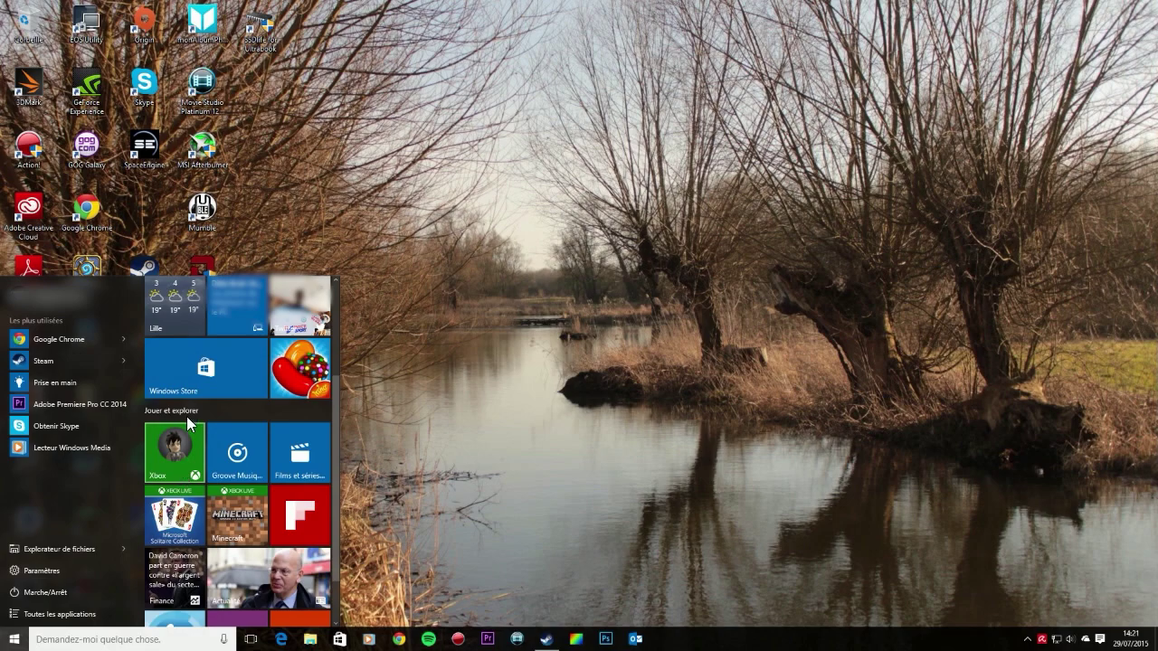
{"action": "scroll", "coordinate": [237, 376], "scroll_direction": "up", "scroll_amount": 1}
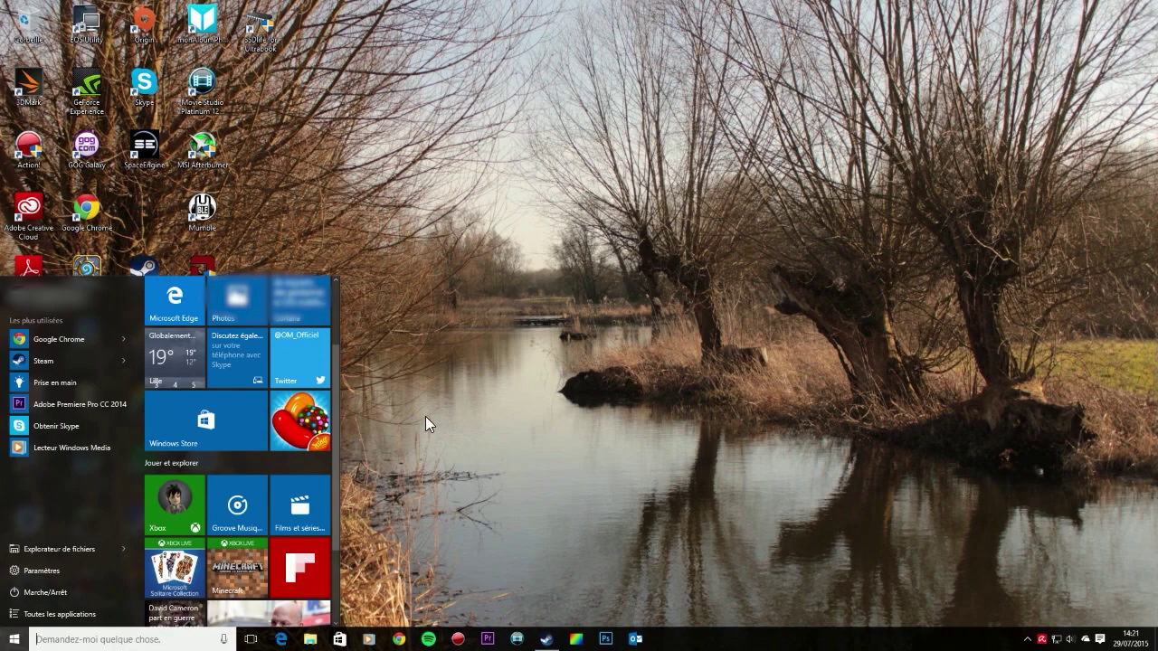
{"action": "scroll", "coordinate": [316, 434], "scroll_direction": "down", "scroll_amount": 2}
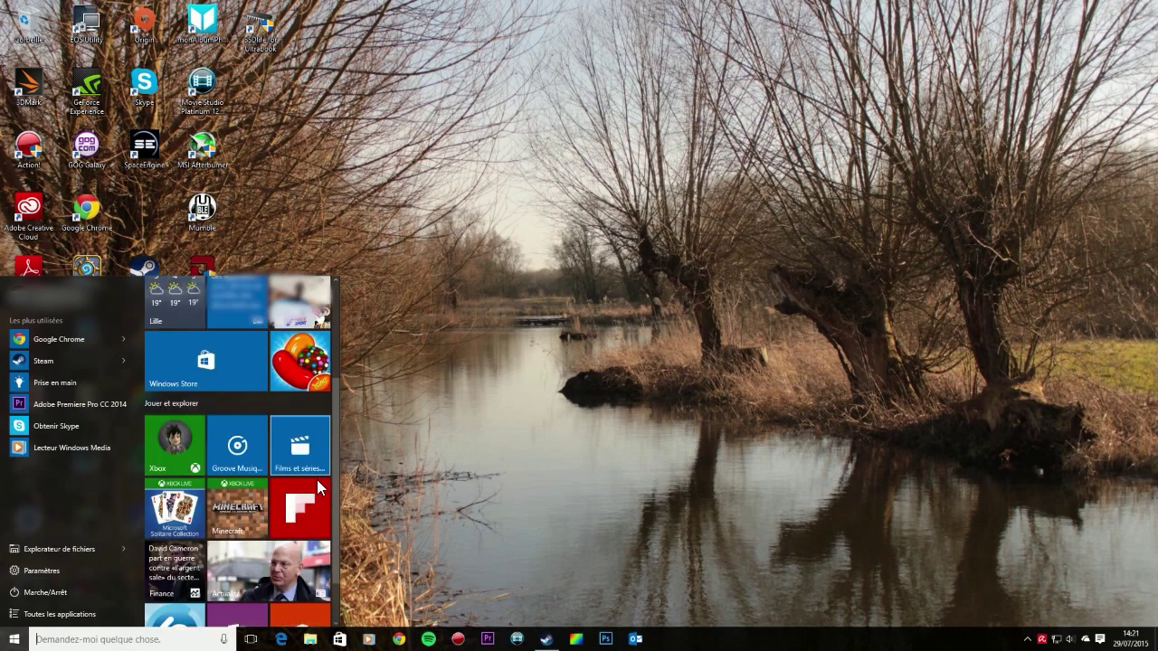
{"action": "scroll", "coordinate": [316, 425], "scroll_direction": "up", "scroll_amount": 3}
{"action": "left_click", "coordinate": [313, 420]}
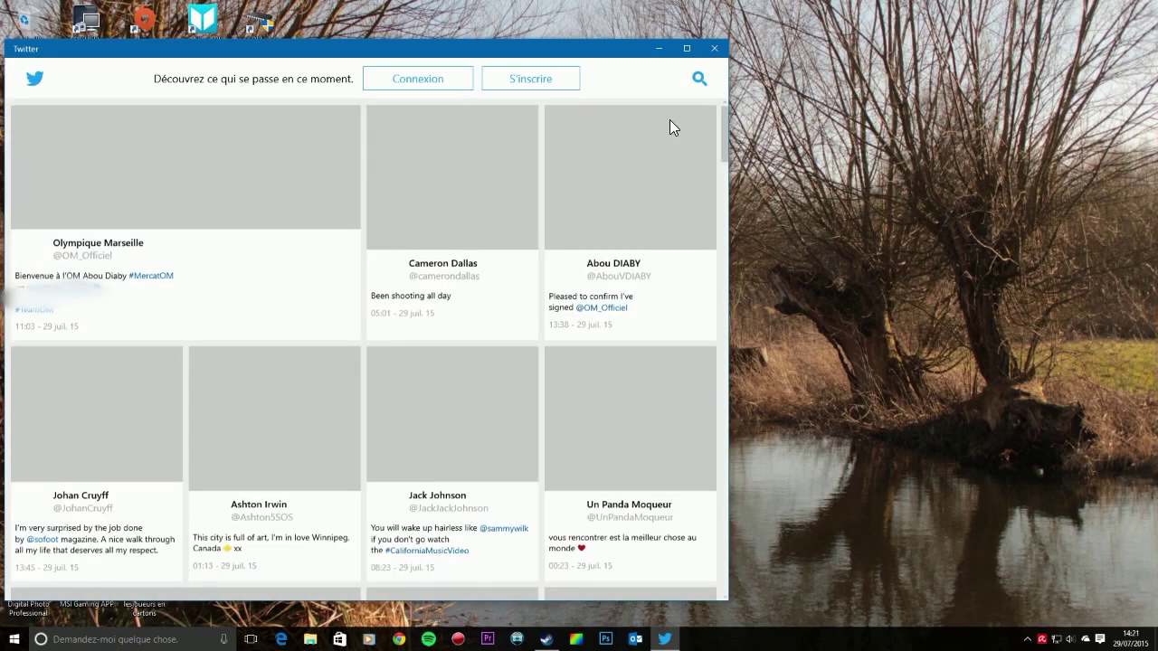
Browse the posts in the Twitter app and close it
{"action": "scroll", "coordinate": [652, 152], "scroll_direction": "down", "scroll_amount": 3}
{"action": "scroll", "coordinate": [649, 147], "scroll_direction": "down", "scroll_amount": 10}
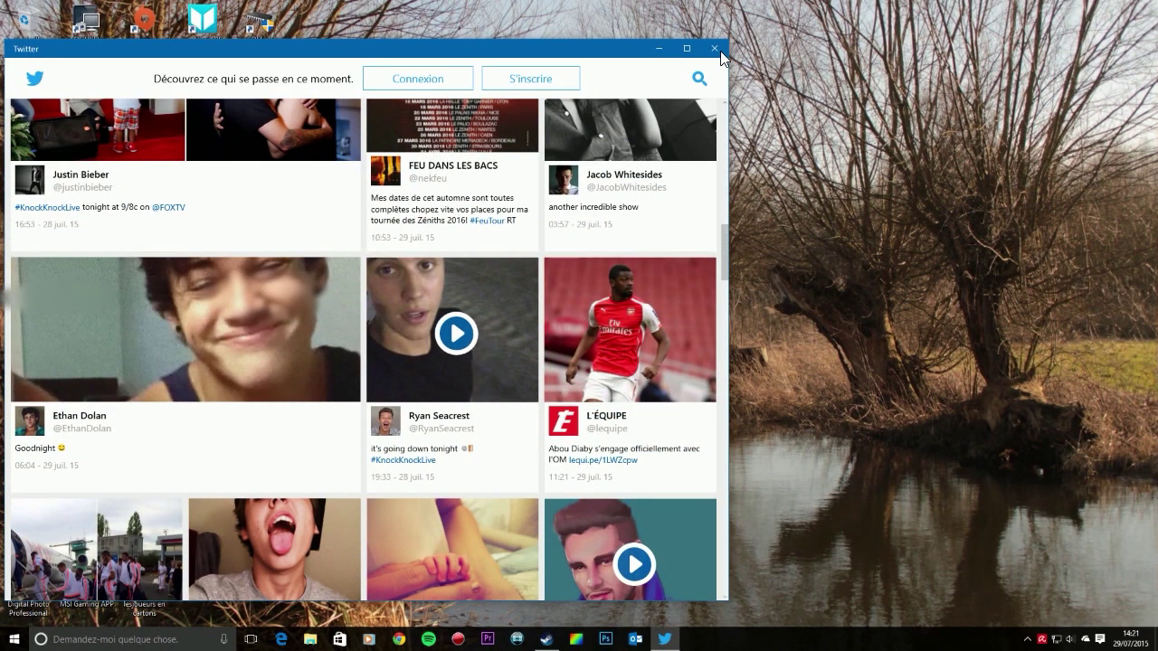
{"action": "left_click", "coordinate": [714, 49]}
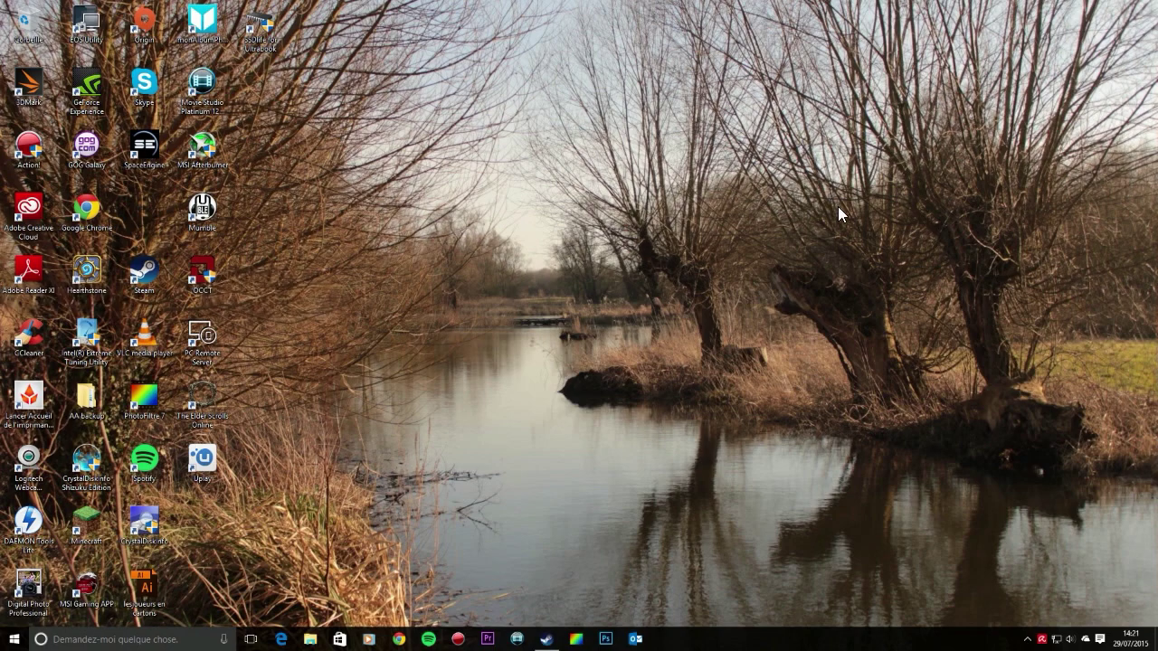
Bring Steam back up, look through its Magasin page down to Sorties populaires and close the window
{"action": "mouse_move", "coordinate": [546, 639]}
{"action": "mouse_move", "coordinate": [539, 543]}
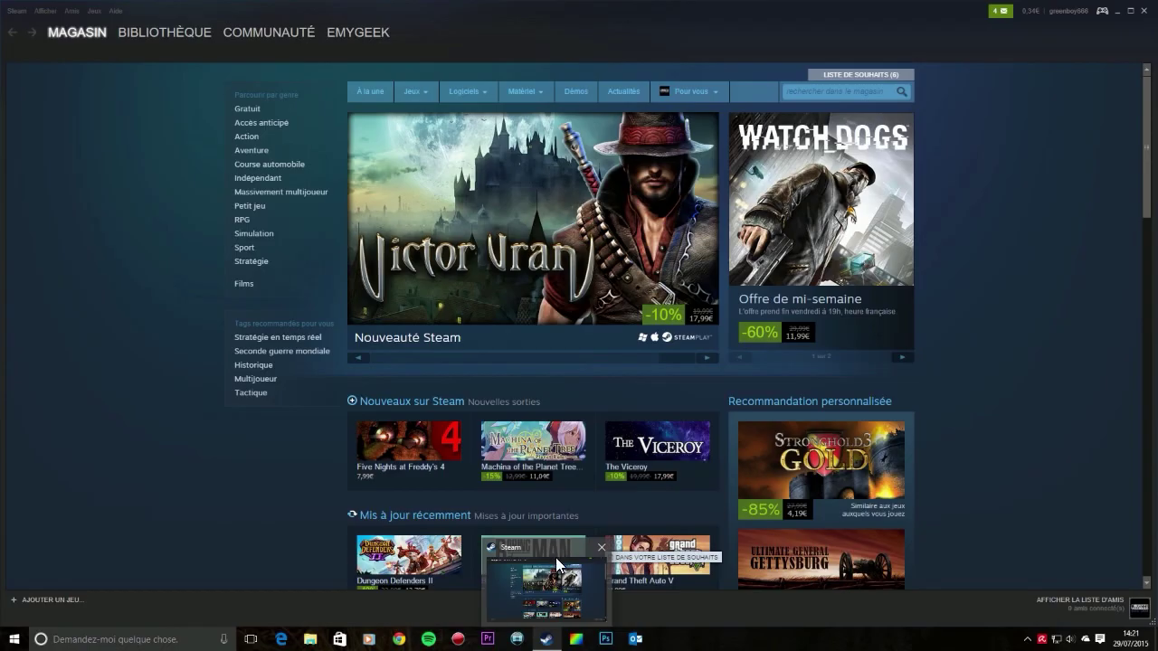
{"action": "left_click", "coordinate": [558, 565]}
{"action": "scroll", "coordinate": [422, 359], "scroll_direction": "down", "scroll_amount": 6}
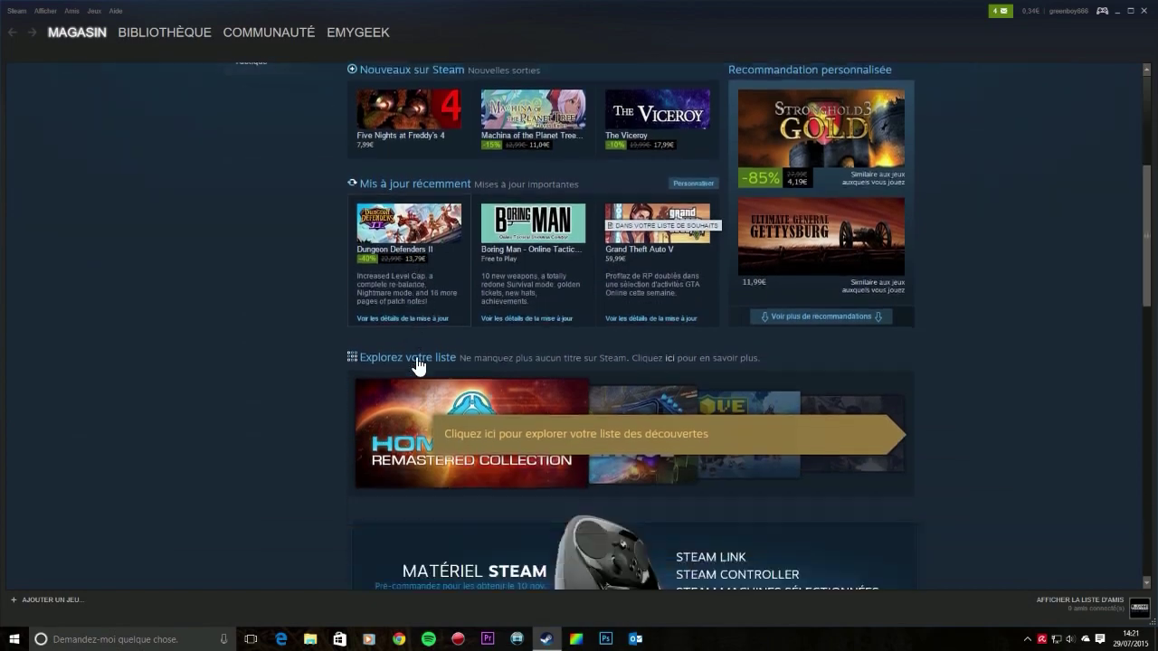
{"action": "scroll", "coordinate": [422, 359], "scroll_direction": "down", "scroll_amount": 6}
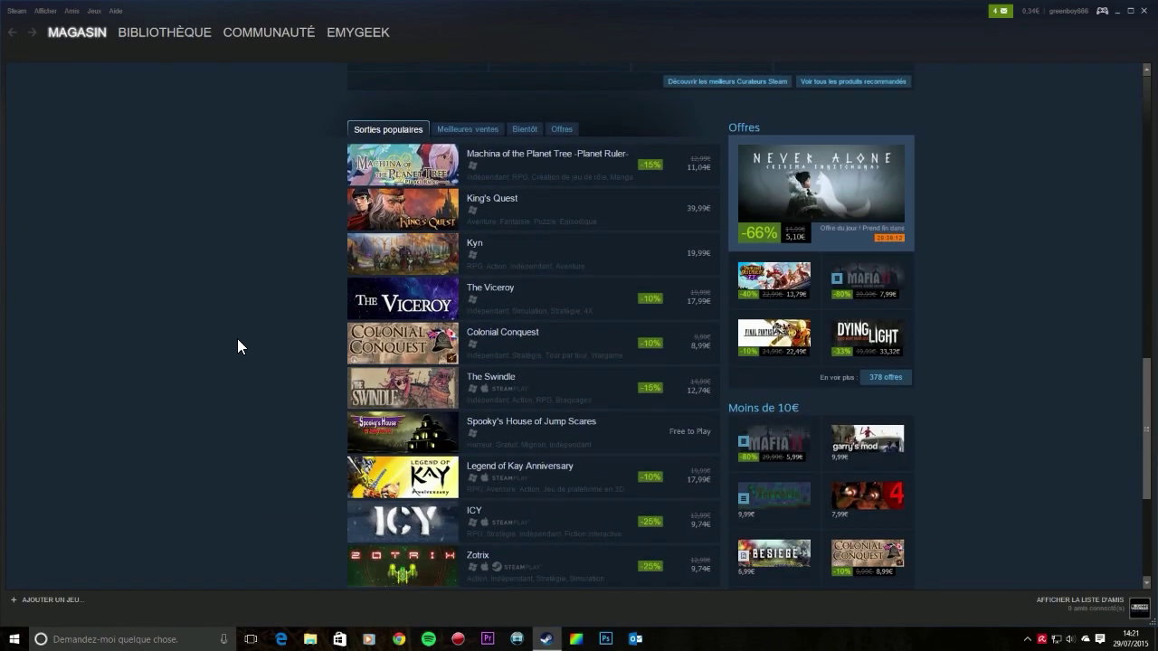
{"action": "scroll", "coordinate": [266, 308], "scroll_direction": "up", "scroll_amount": 5}
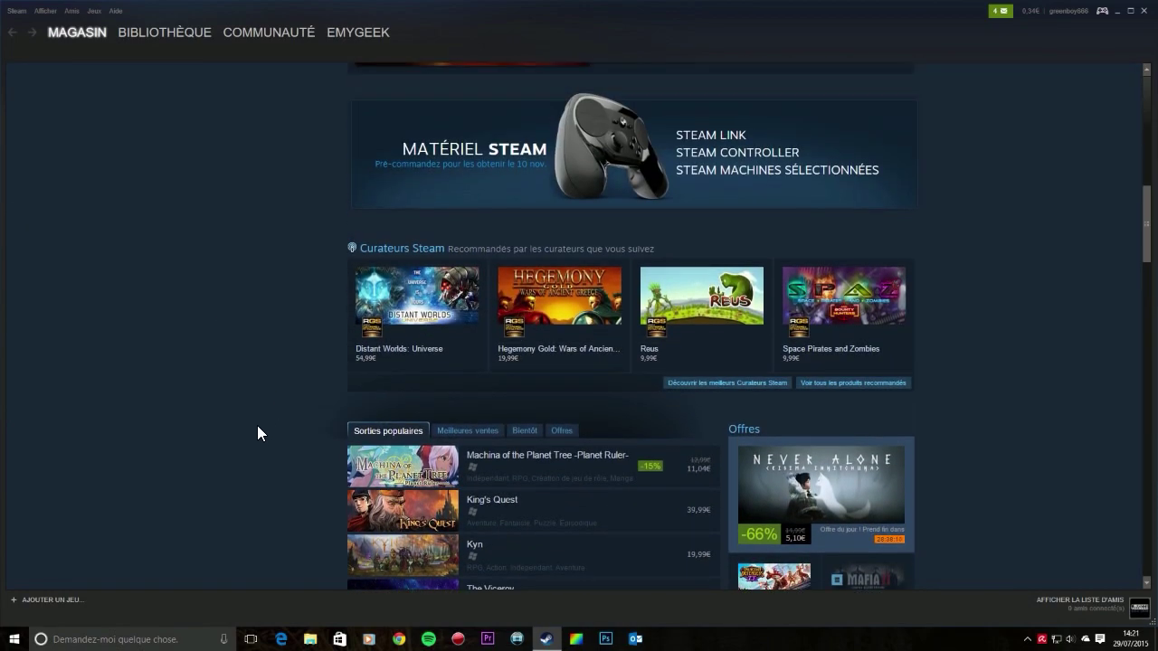
{"action": "scroll", "coordinate": [257, 351], "scroll_direction": "up", "scroll_amount": 10}
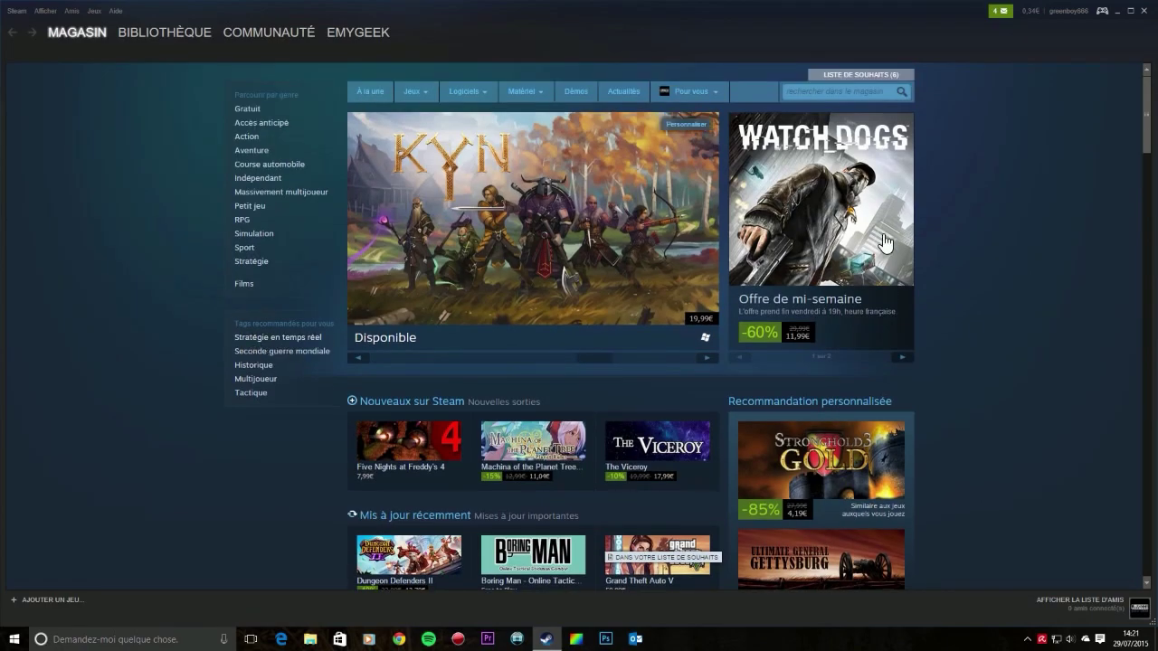
{"action": "left_click", "coordinate": [1144, 10]}
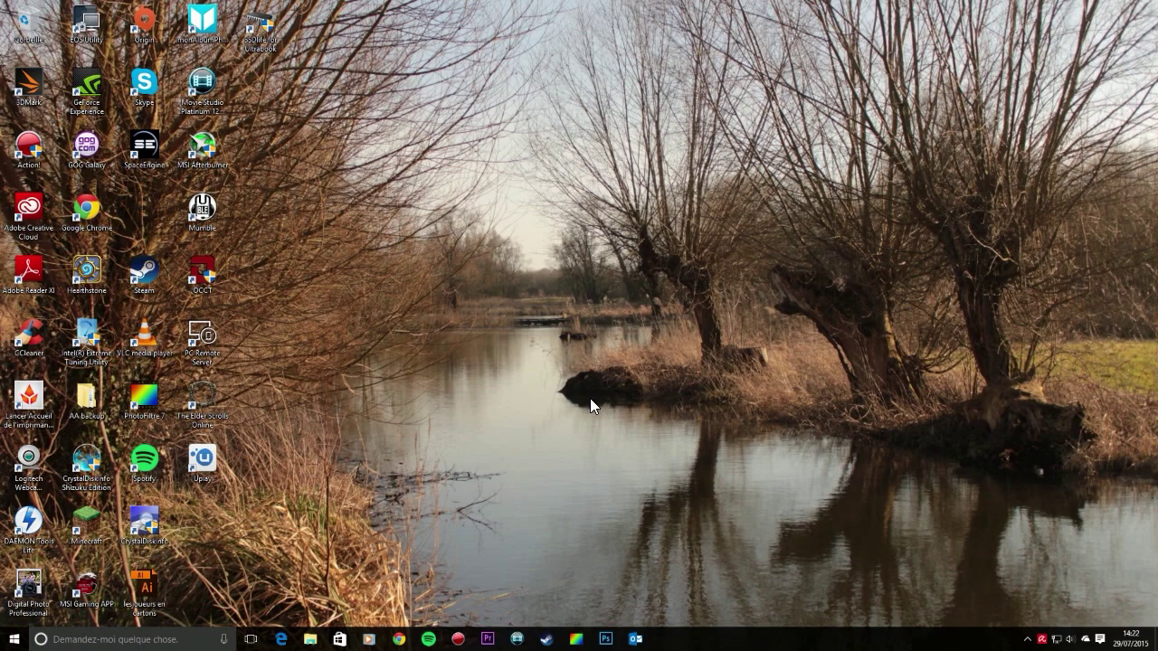
Show the Centre de notifications with its Cortana and Xbox entries, and close it again
{"action": "left_click", "coordinate": [1098, 639]}
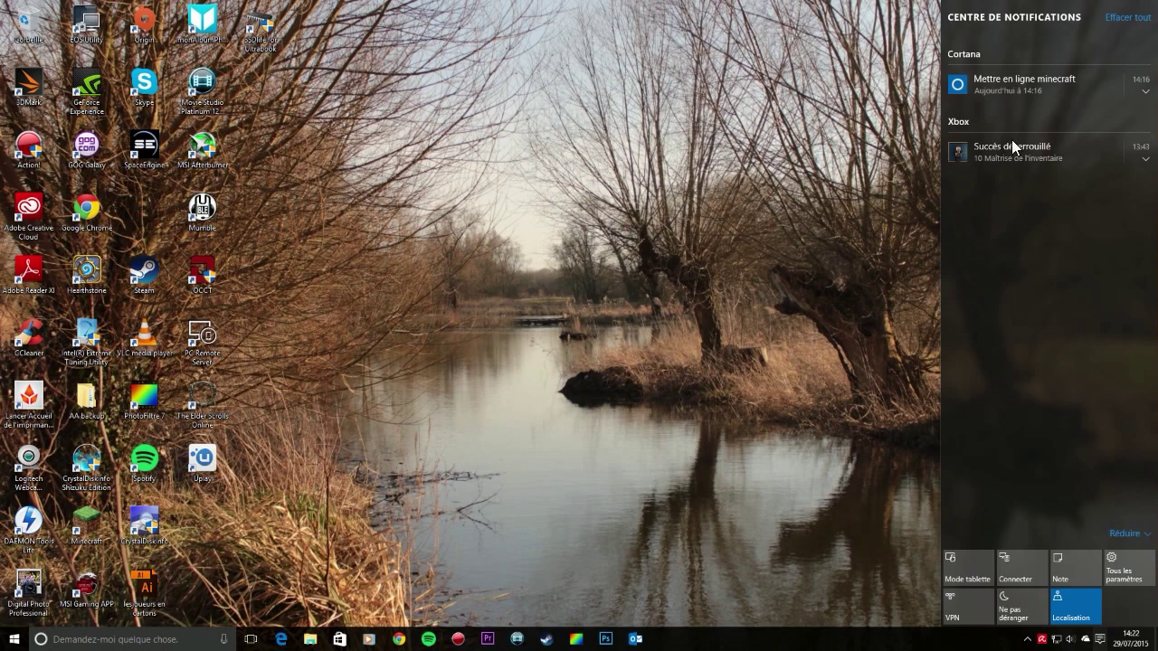
{"action": "left_click", "coordinate": [735, 303]}
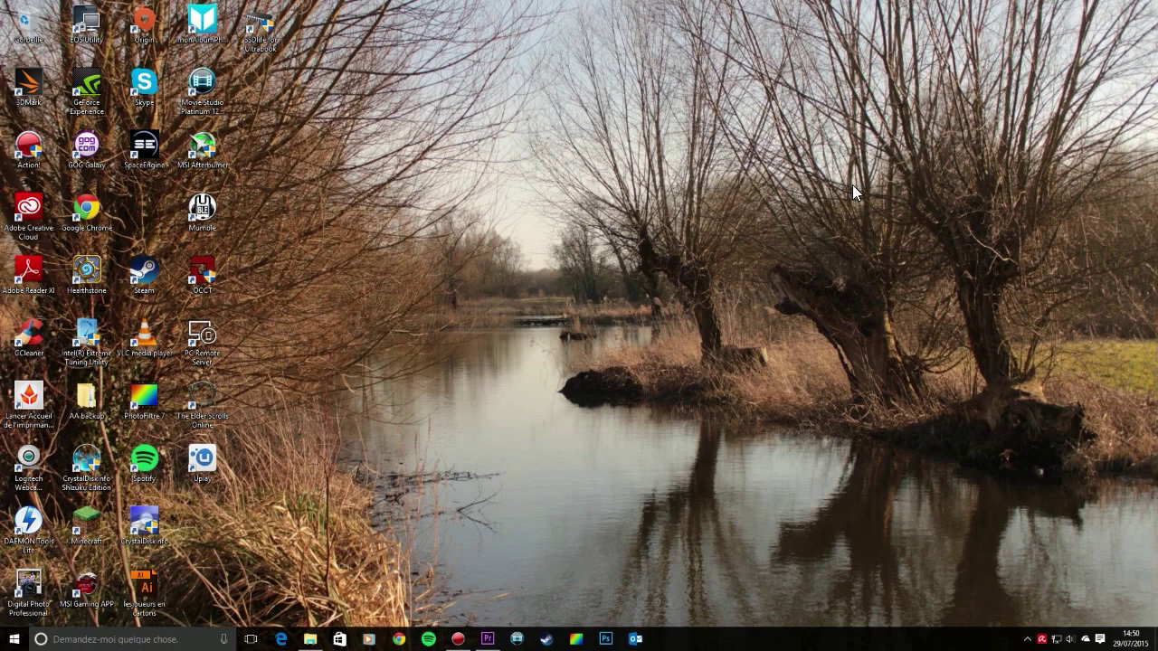
Dictate a one-time Cortana reminder for today at 14:55, correct its text to "Aller tuer mes abonnés" and save it
{"action": "key", "text": "super+c"}
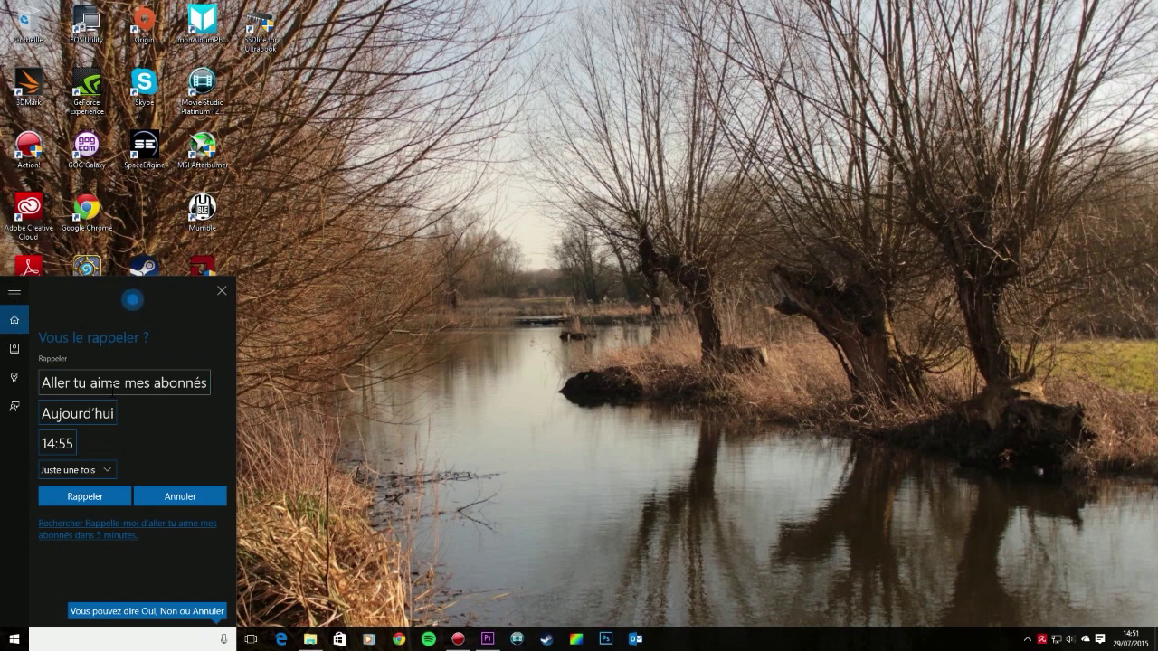
{"action": "left_click", "coordinate": [122, 383]}
{"action": "key", "text": "BackSpace"}
{"action": "key", "text": "BackSpace"}
{"action": "key", "text": "BackSpace"}
{"action": "key", "text": "BackSpace"}
{"action": "key", "text": "BackSpace"}
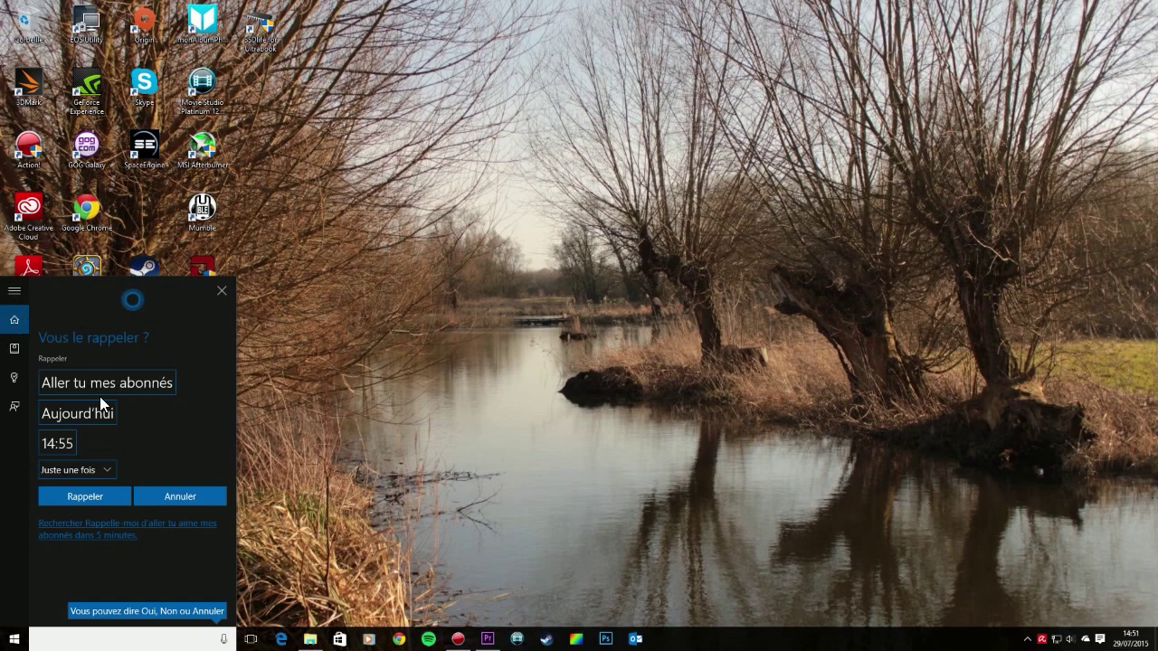
{"action": "type", "text": "er"}
{"action": "left_click", "coordinate": [112, 500]}
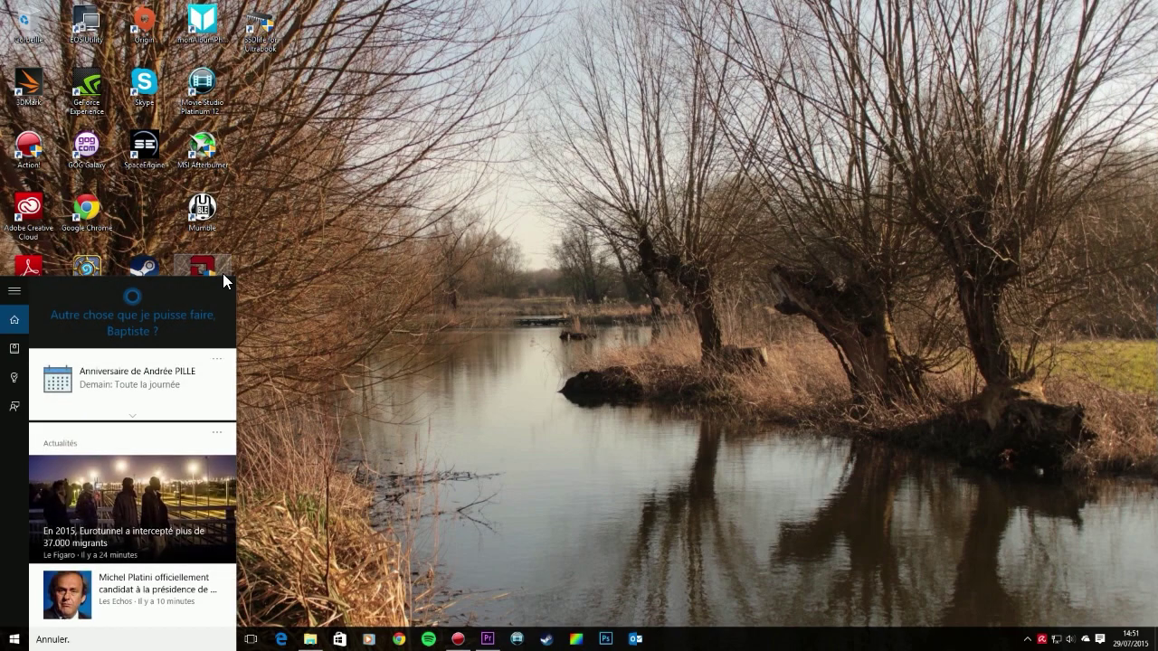
Ask Cortana about computer updates and a nearby restaurant, closing the Edge results after each search
{"action": "scroll", "coordinate": [151, 392], "scroll_direction": "down", "scroll_amount": 2}
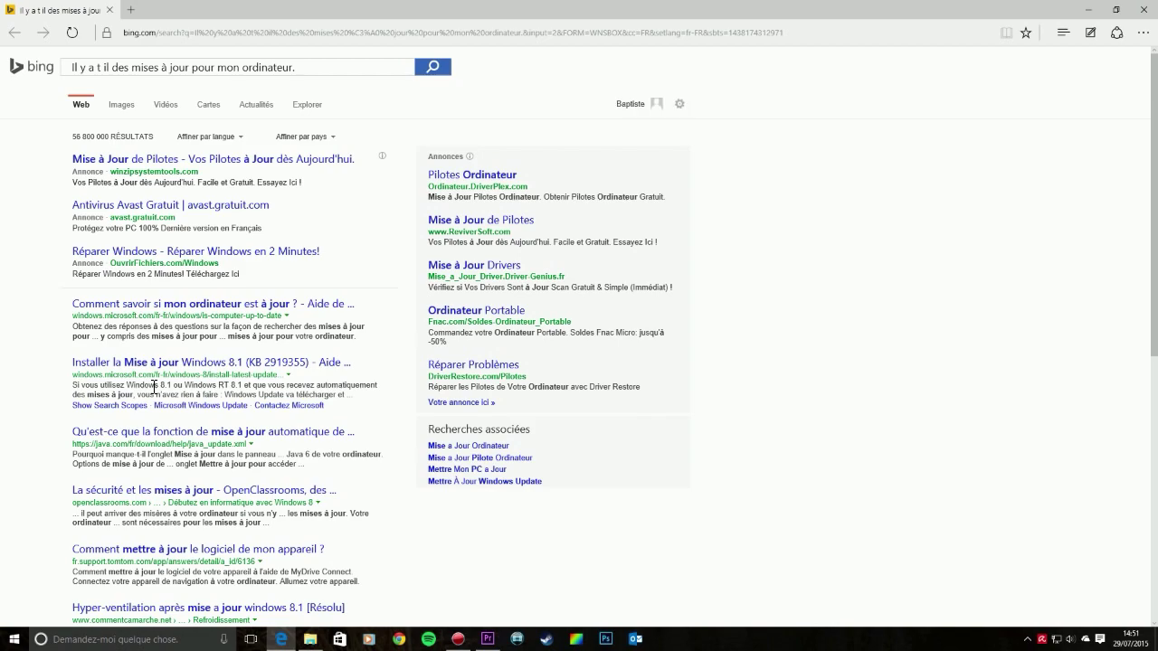
{"action": "left_click", "coordinate": [1142, 13]}
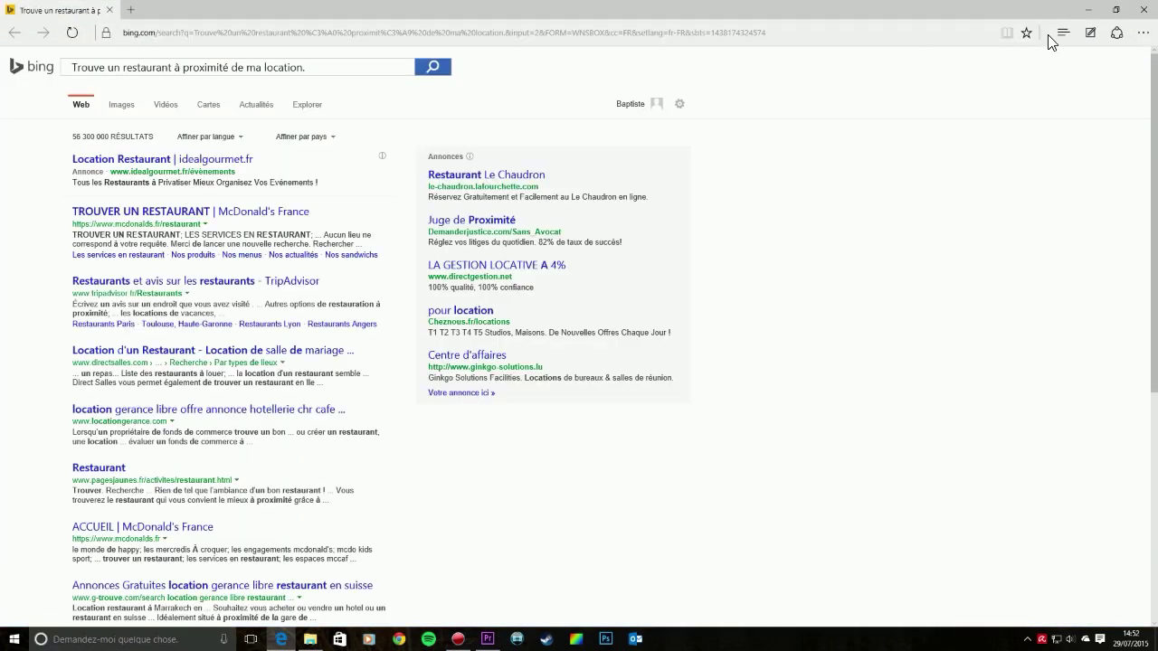
{"action": "left_click", "coordinate": [1143, 9]}
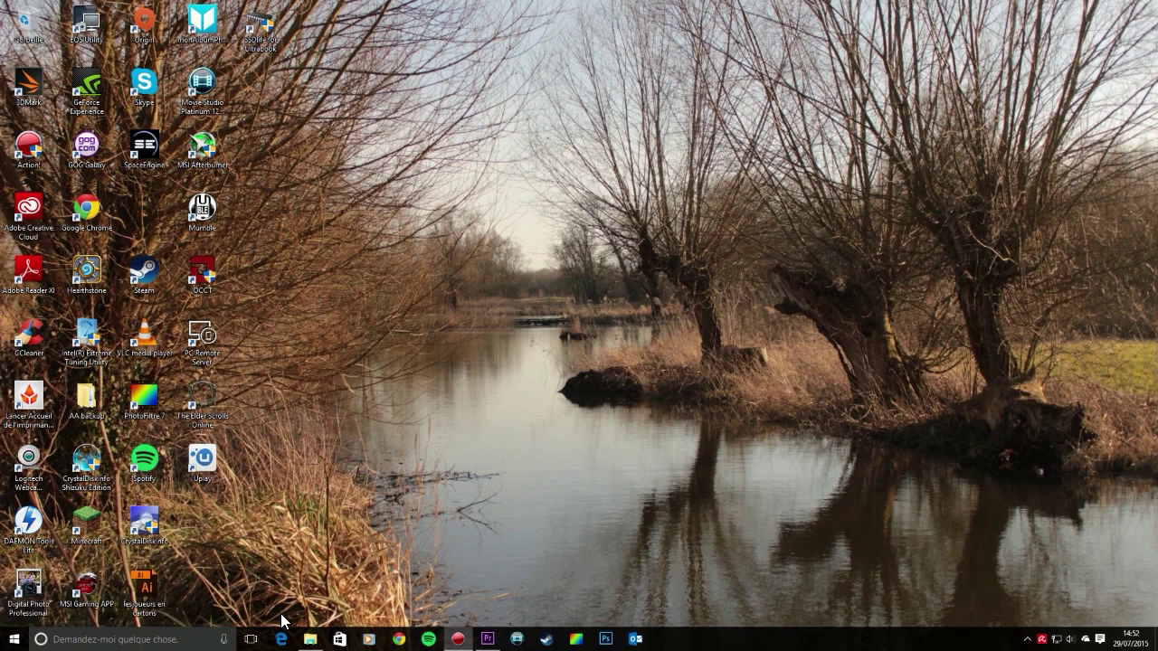
{"action": "left_click_drag", "start_coordinate": [800, 64], "coordinate": [813, 174]}
{"action": "left_click_drag", "start_coordinate": [554, 174], "coordinate": [527, 422]}
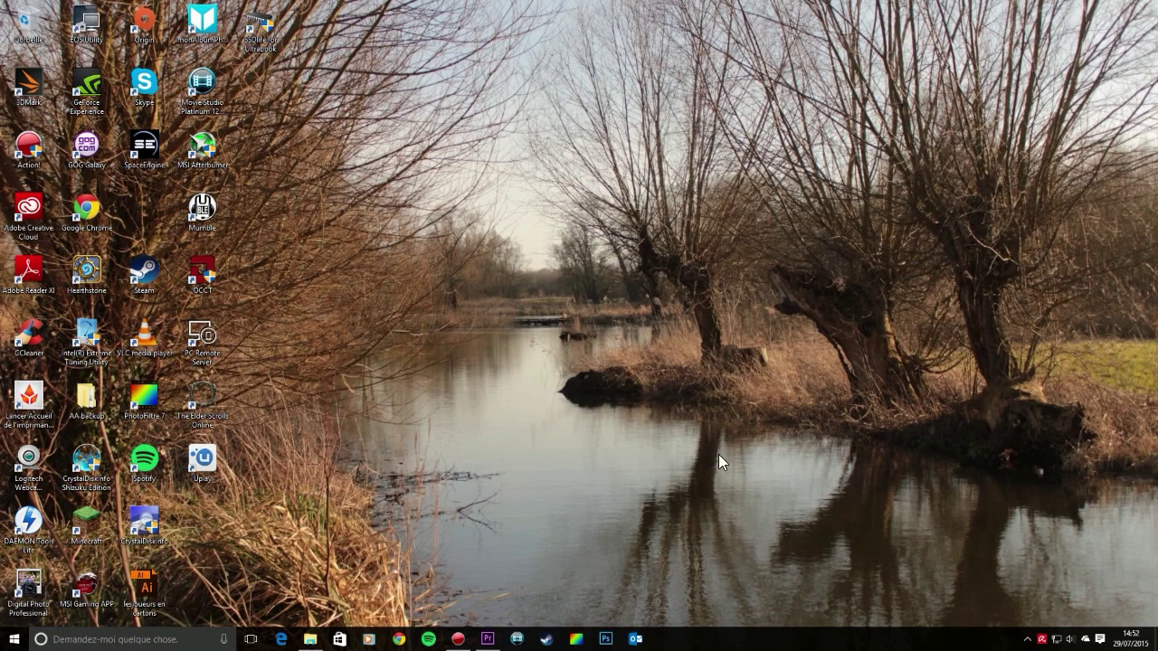
Search Cortana for "itinéraire paris", view the driving route in Cartes and close the map window
{"action": "left_click", "coordinate": [167, 641]}
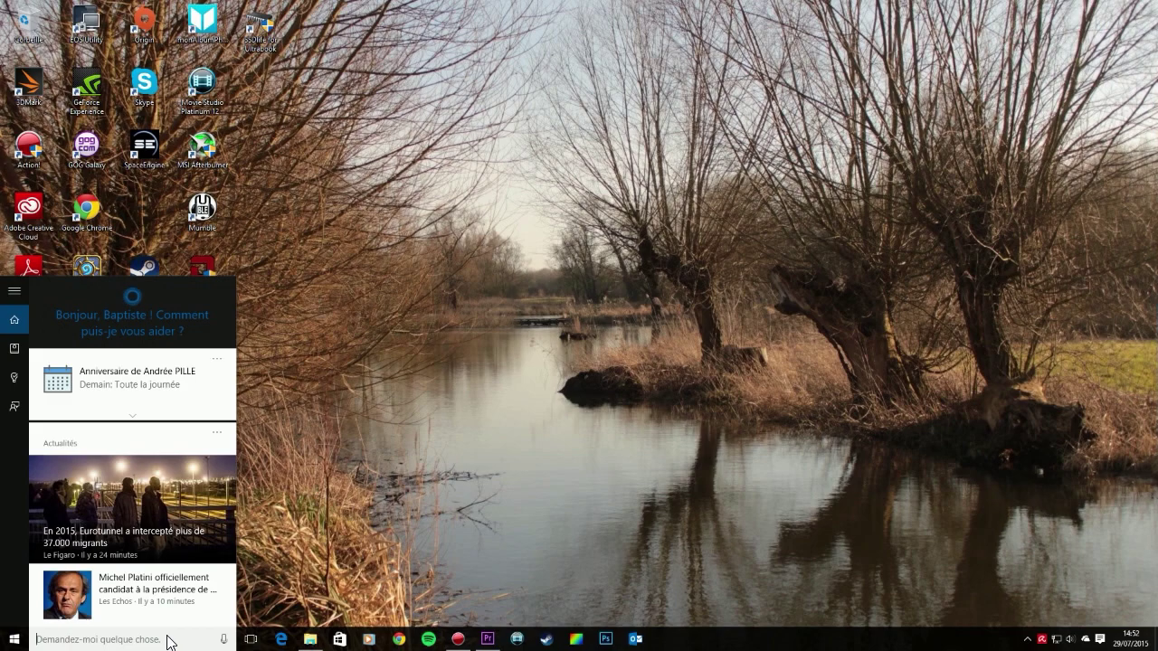
{"action": "type", "text": "it"}
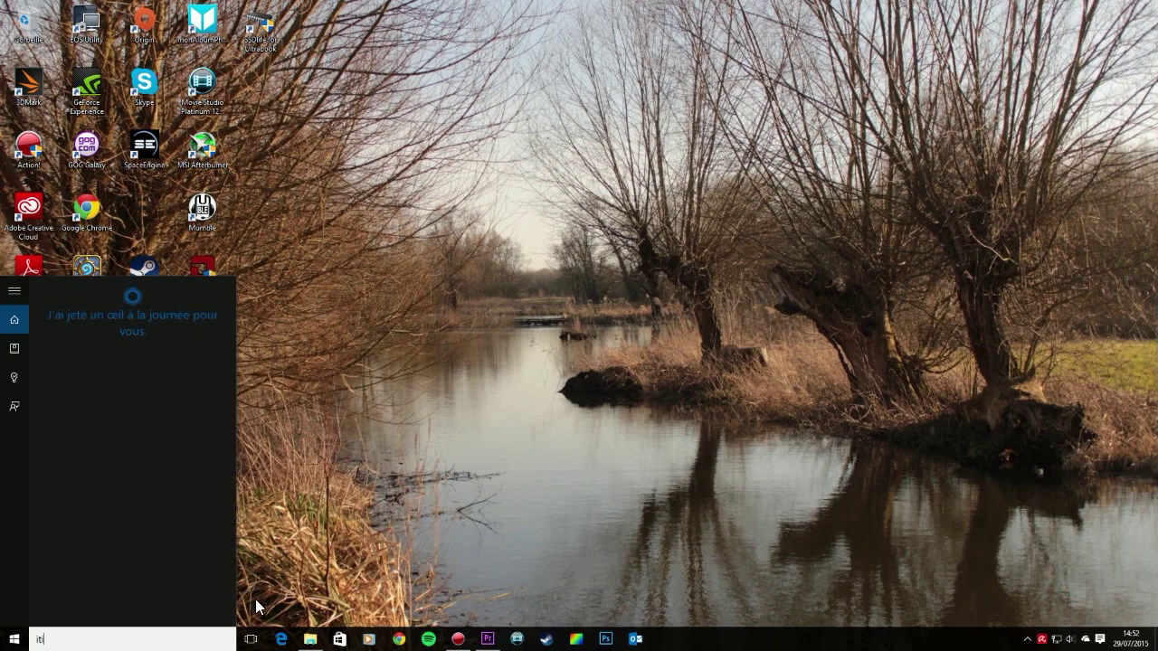
{"action": "type", "text": "iné"}
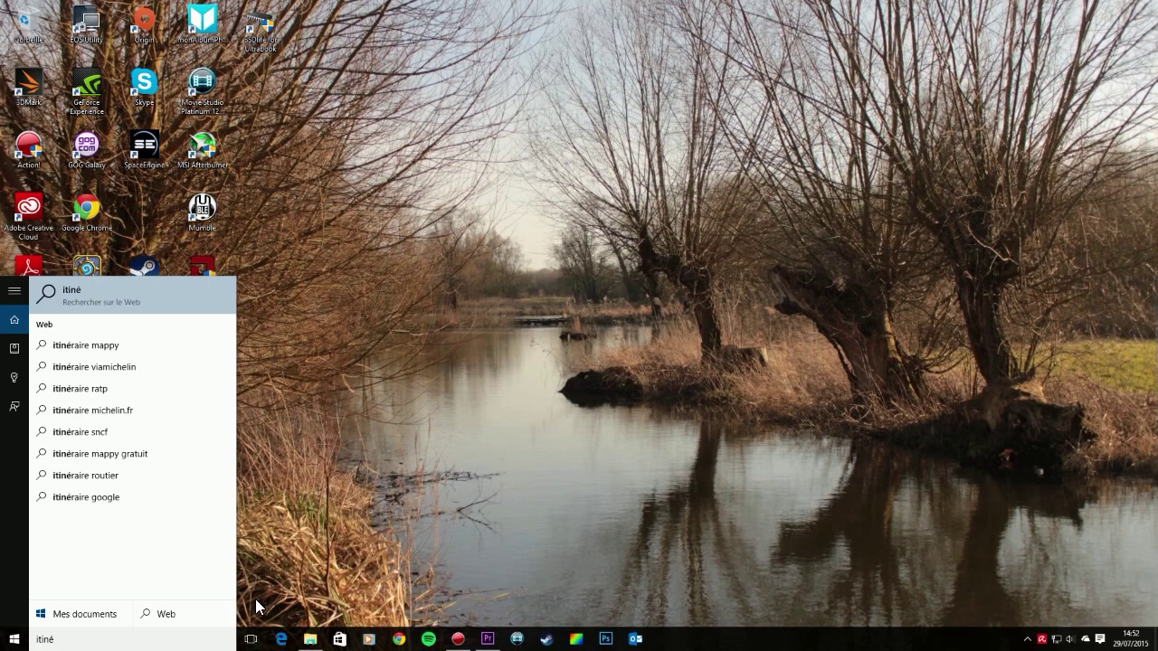
{"action": "type", "text": "raire part"}
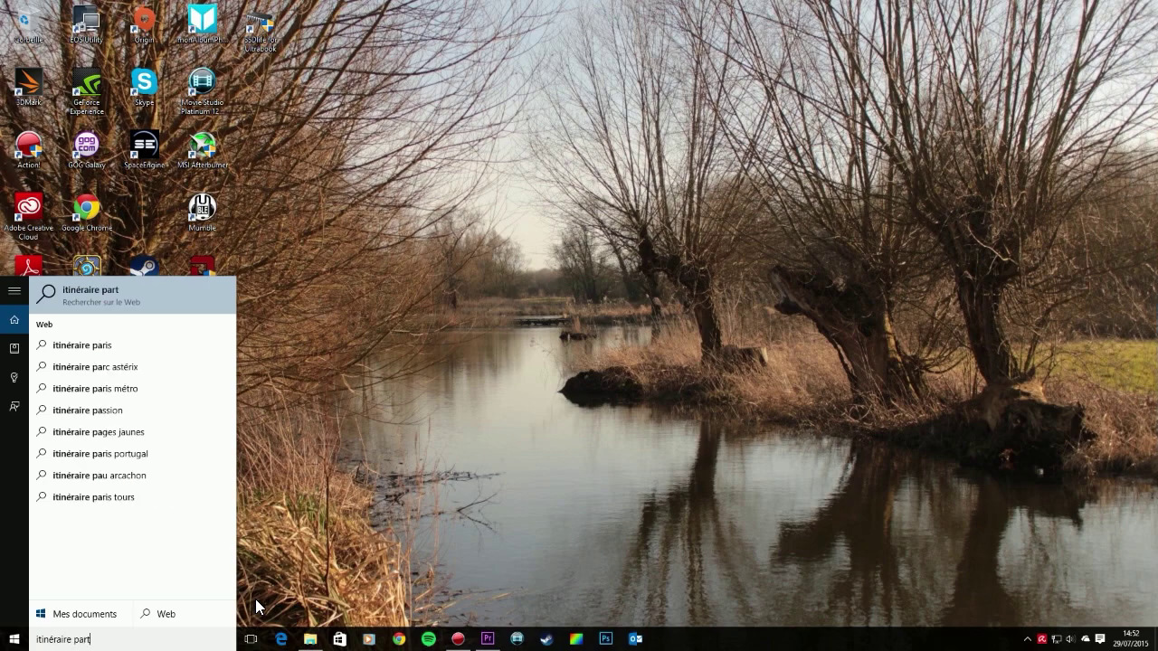
{"action": "key", "text": "BackSpace"}
{"action": "type", "text": "is"}
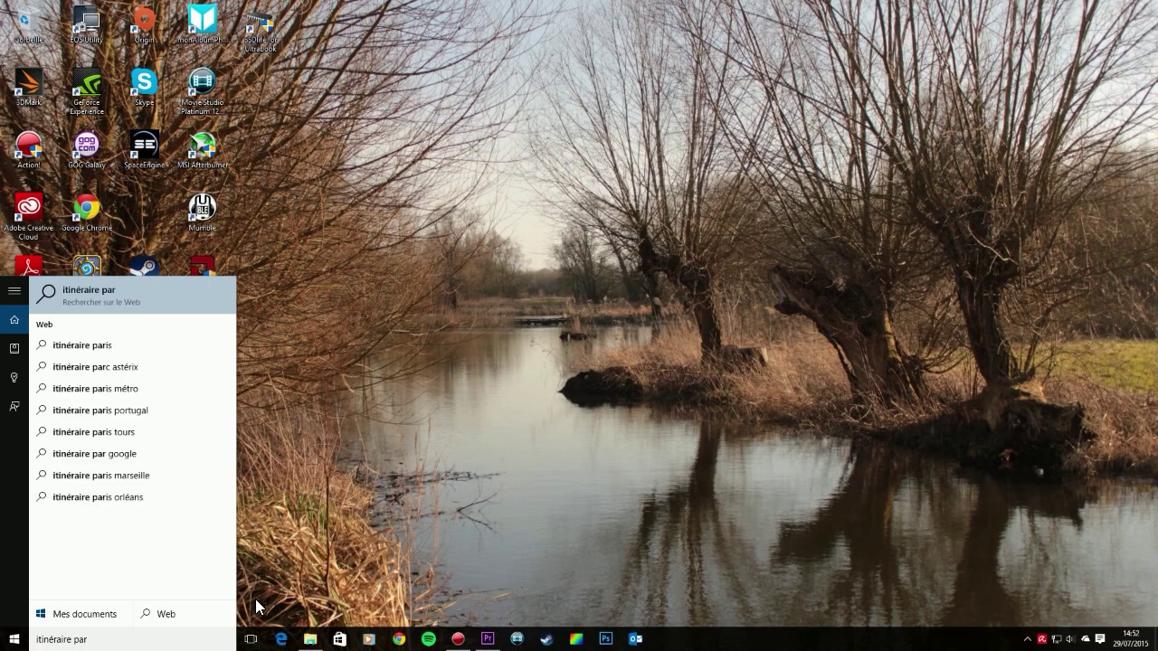
{"action": "key", "text": "Return"}
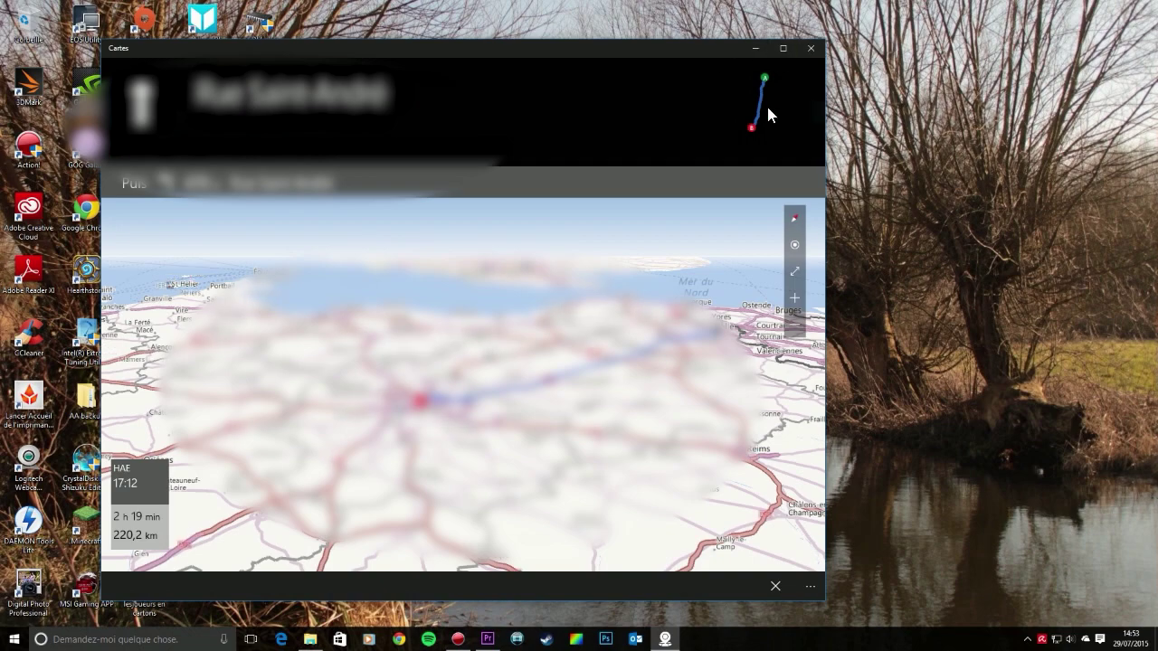
{"action": "left_click", "coordinate": [811, 48]}
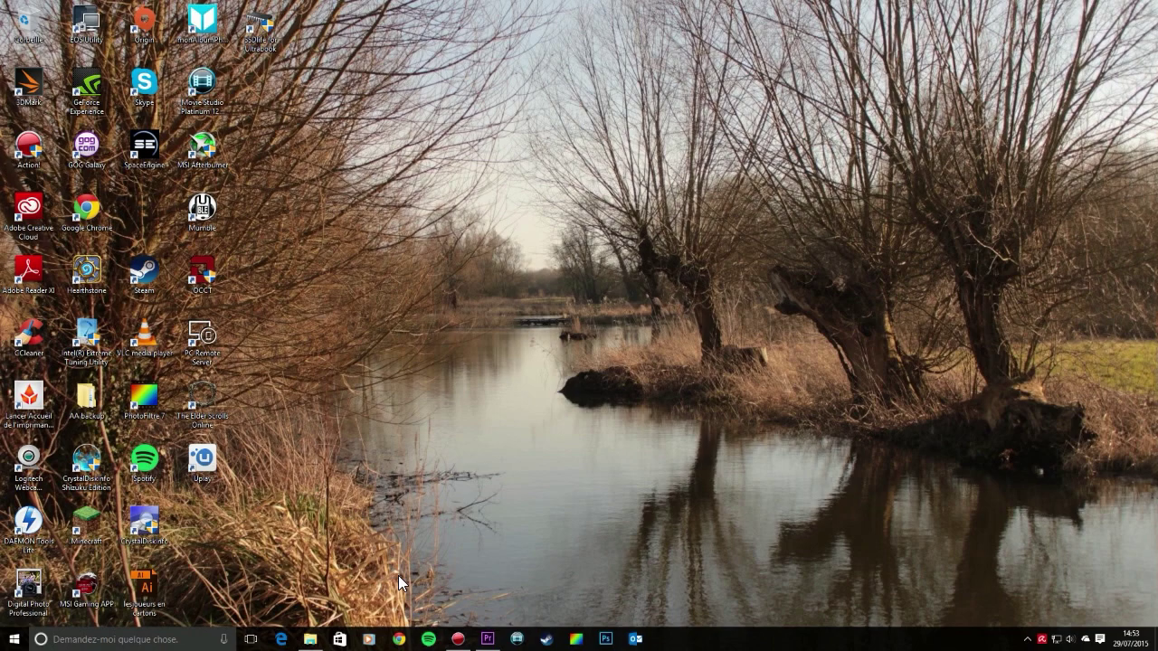
Have Cortana play music in Groove Musique, show the volume and playback overlay, and reposition the Groove window on the desktop
{"action": "key", "text": "super+c"}
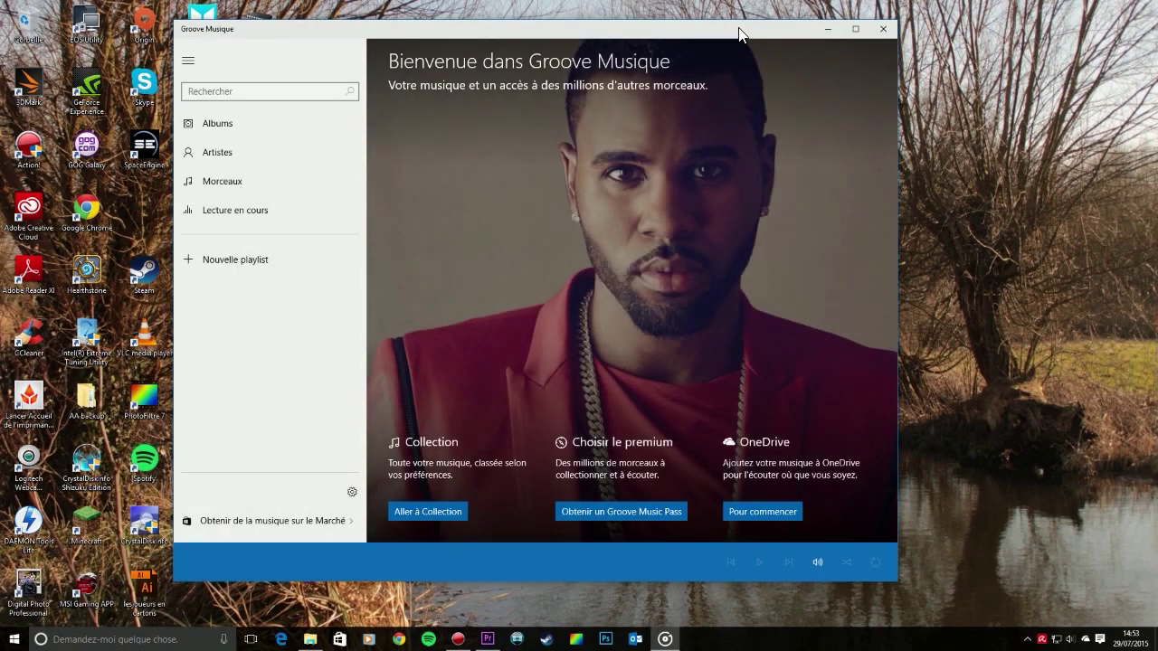
{"action": "left_click_drag", "start_coordinate": [739, 29], "coordinate": [745, 319]}
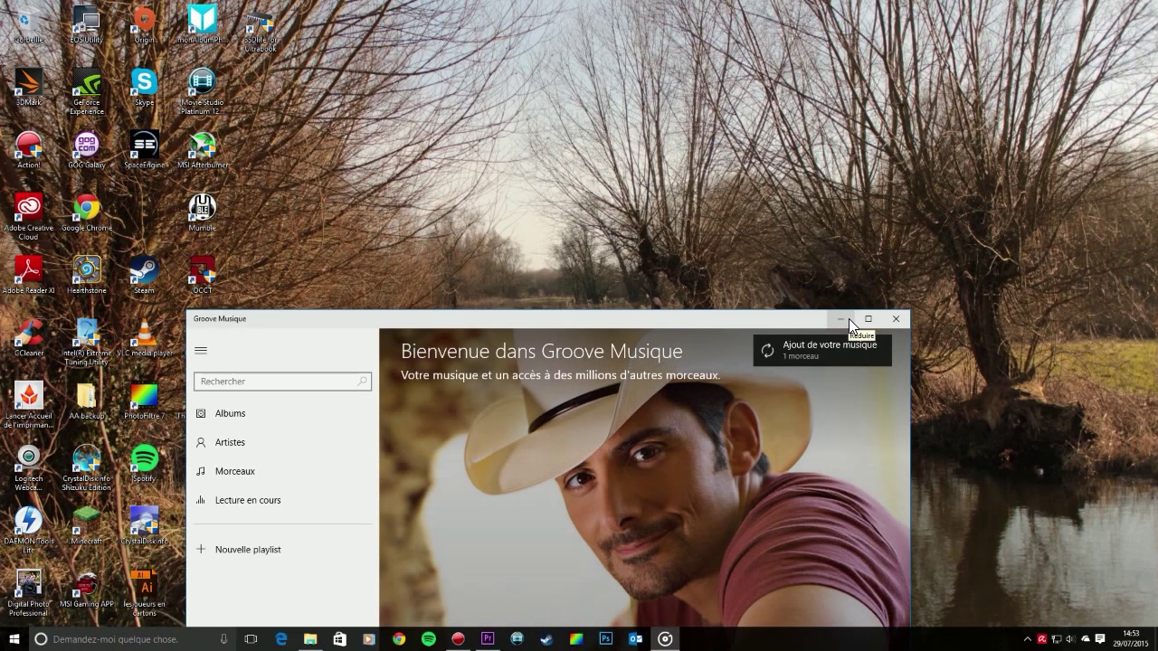
{"action": "key", "text": "XF86AudioRaiseVolume"}
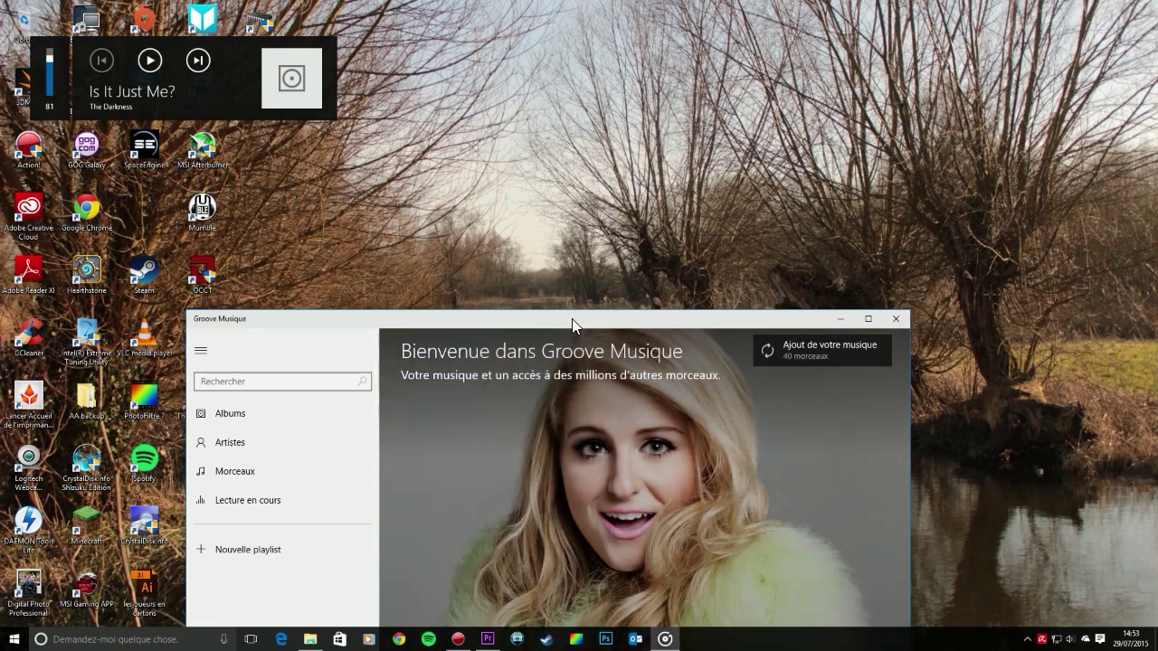
{"action": "left_click_drag", "start_coordinate": [572, 319], "coordinate": [604, 232]}
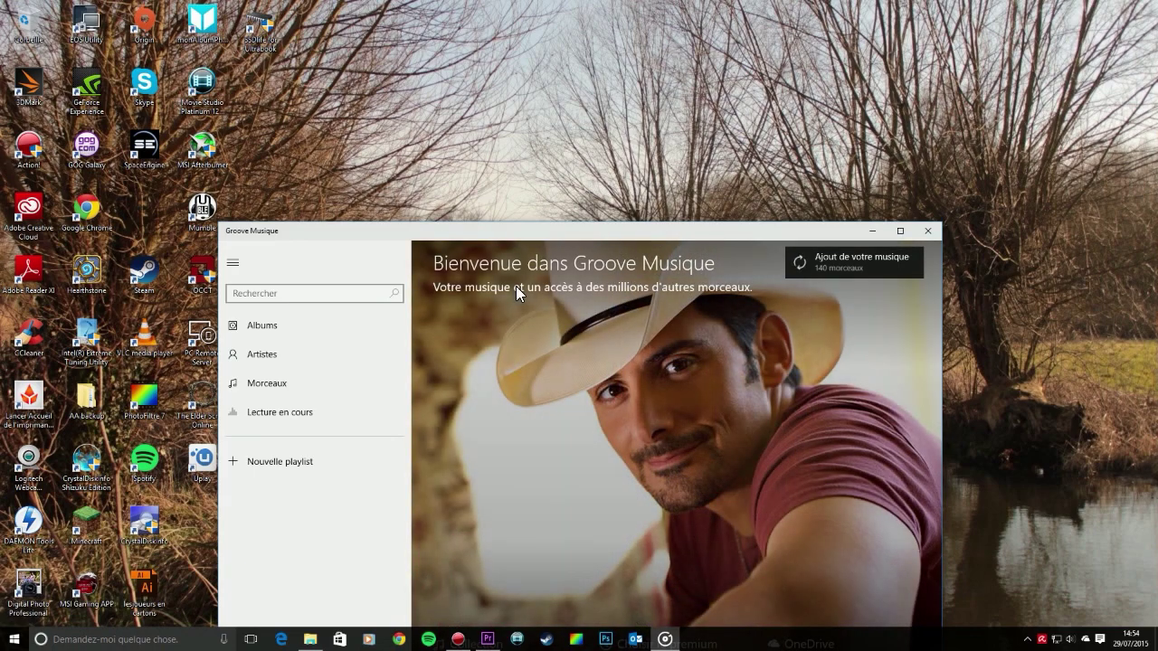
Ask Cortana to play The Darkness, toggle playback of "Is It Just Me?", and close Groove Musique and the Cortana pane
{"action": "key", "text": "super+c"}
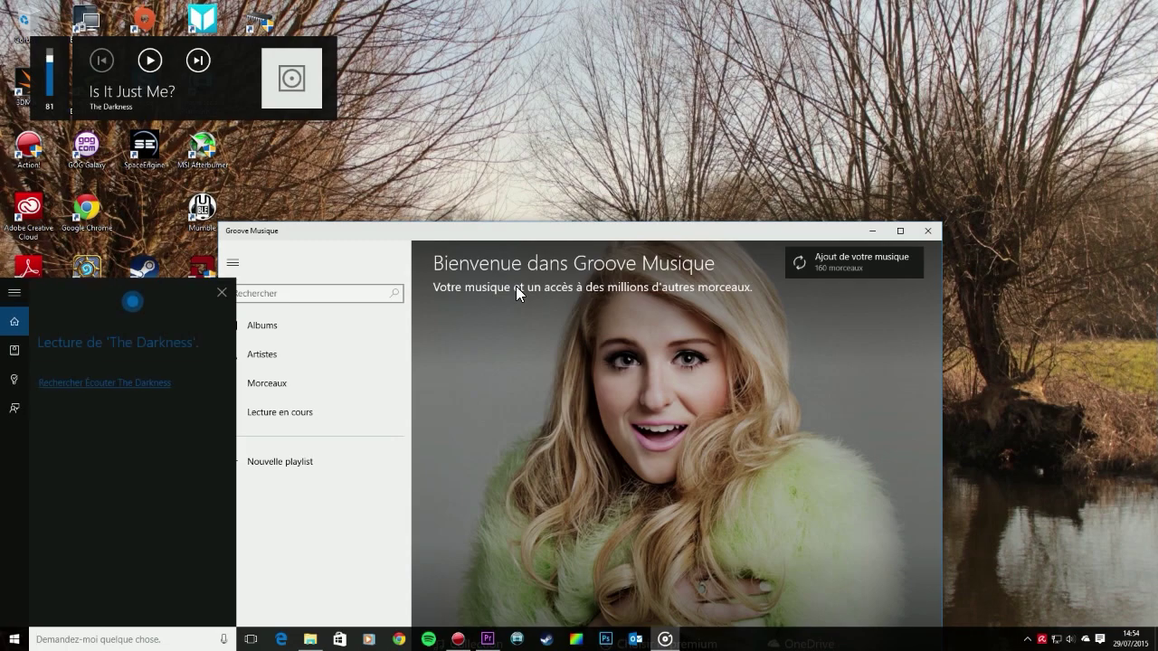
{"action": "left_click", "coordinate": [515, 286]}
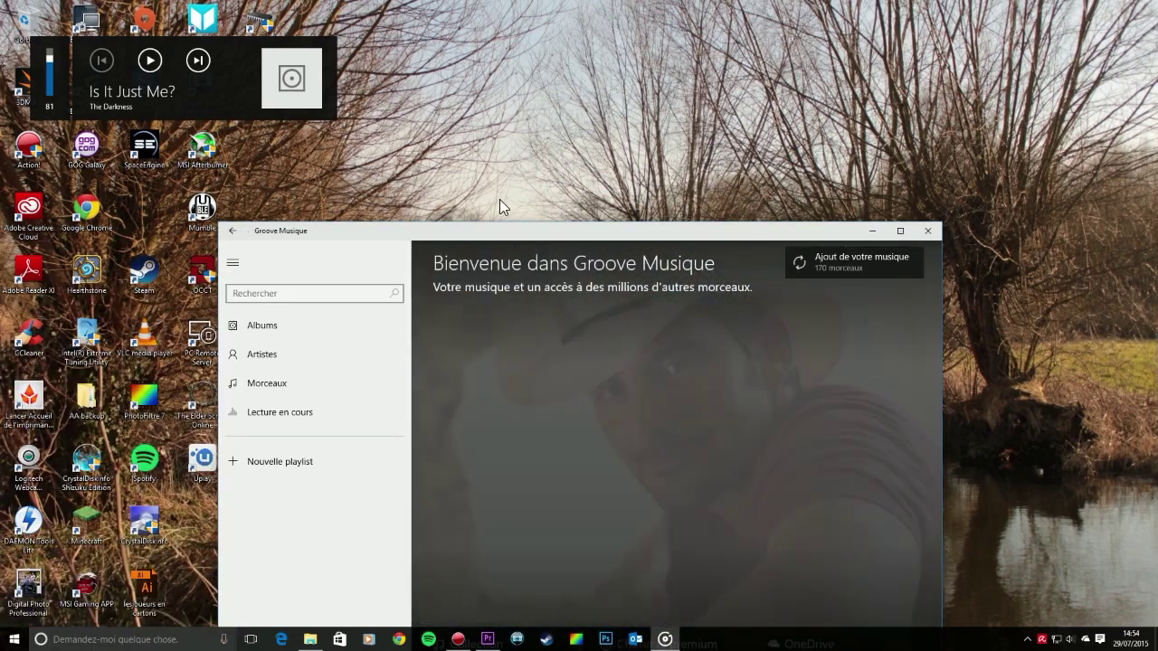
{"action": "left_click", "coordinate": [150, 60]}
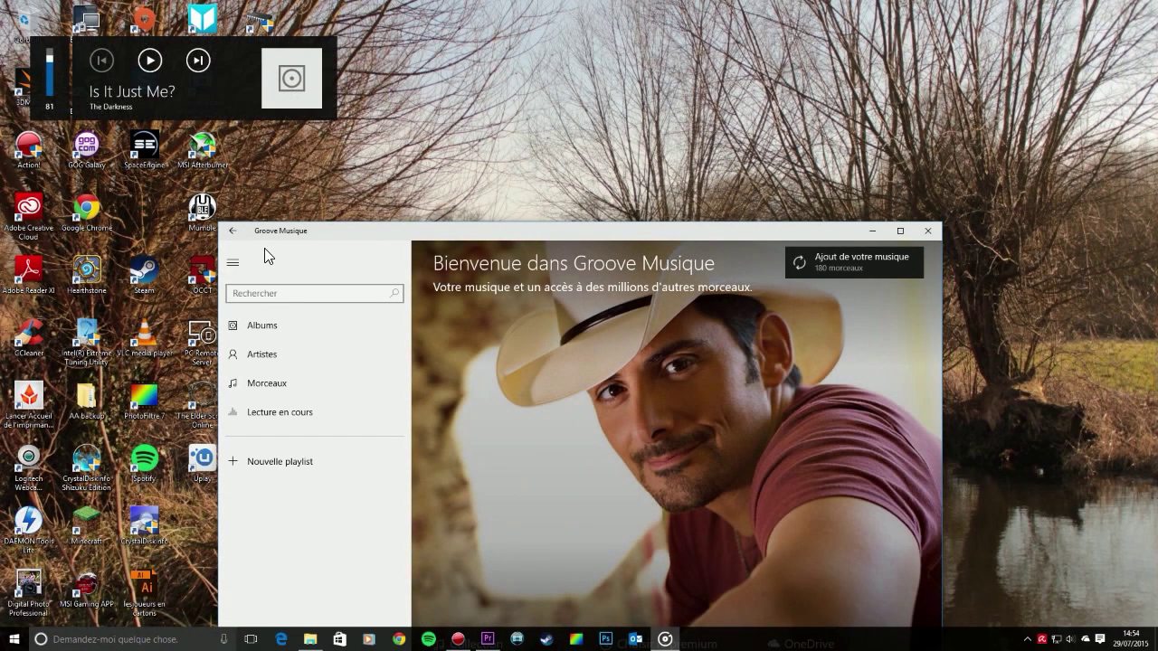
{"action": "key", "text": "XF86AudioPlay"}
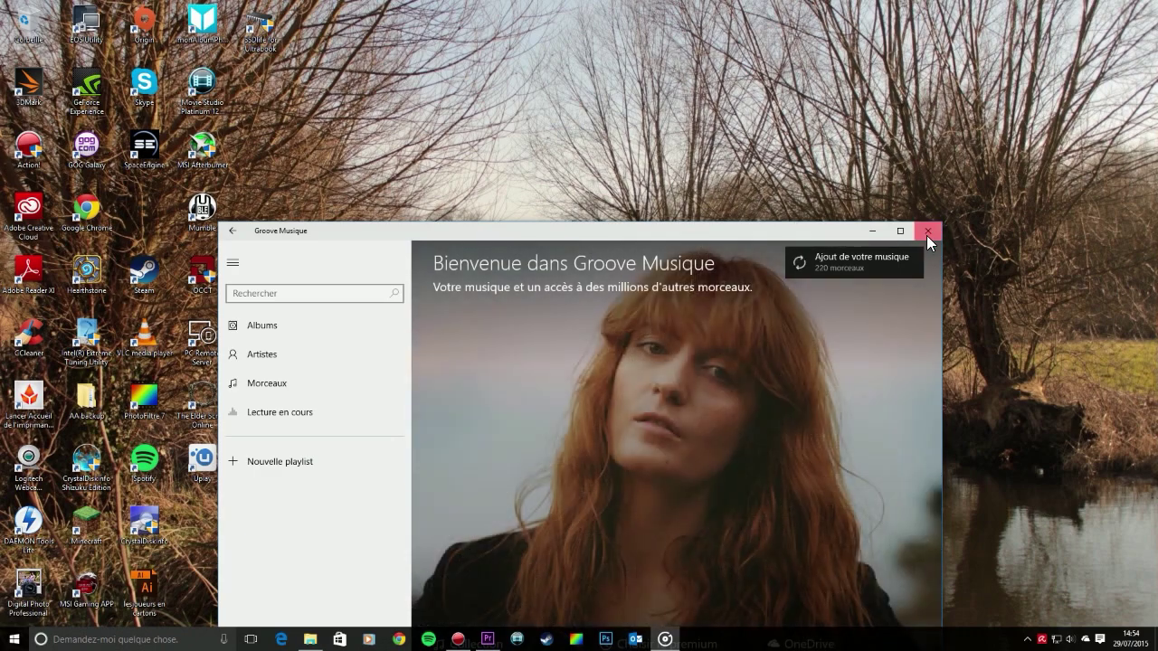
{"action": "left_click", "coordinate": [928, 232]}
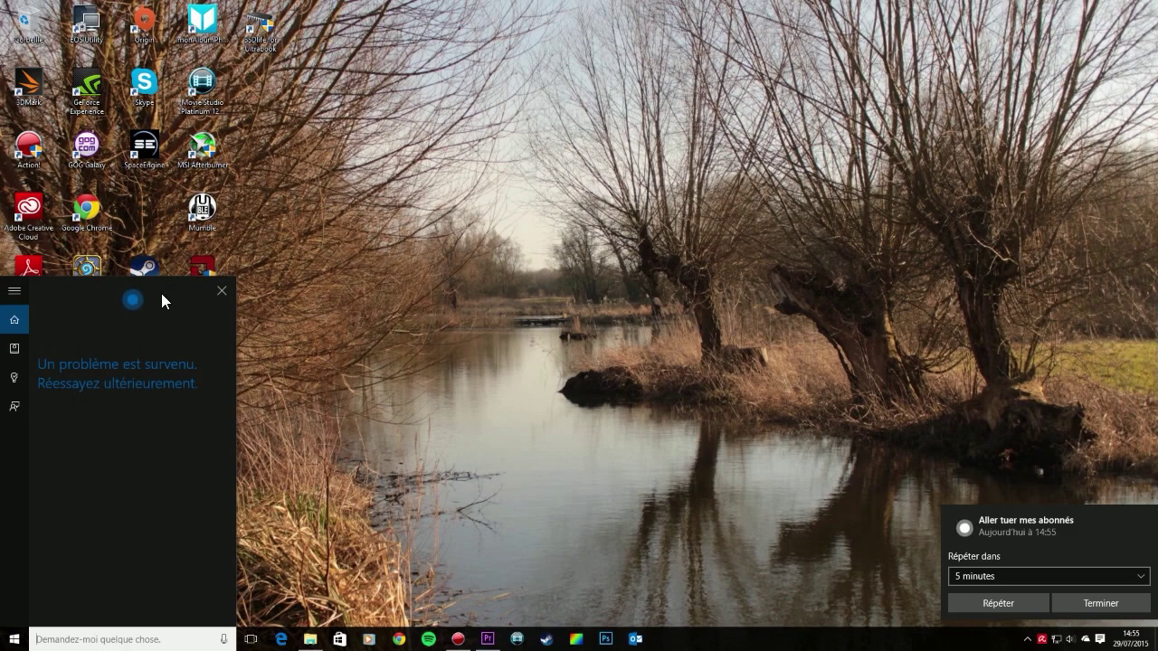
{"action": "left_click", "coordinate": [221, 291]}
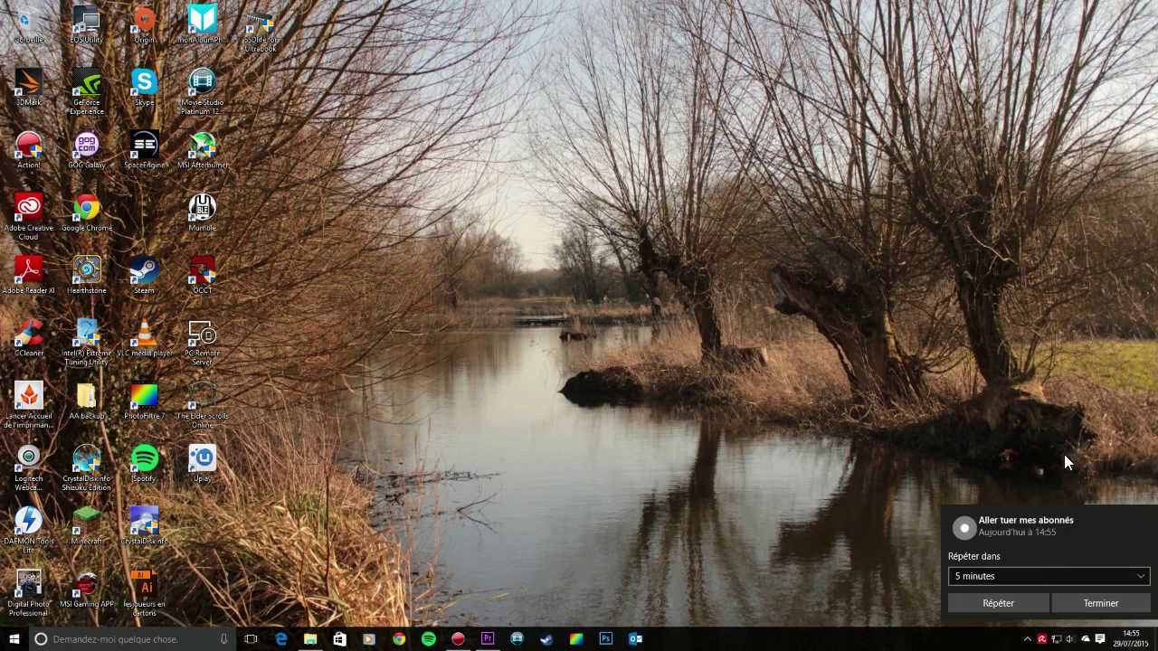